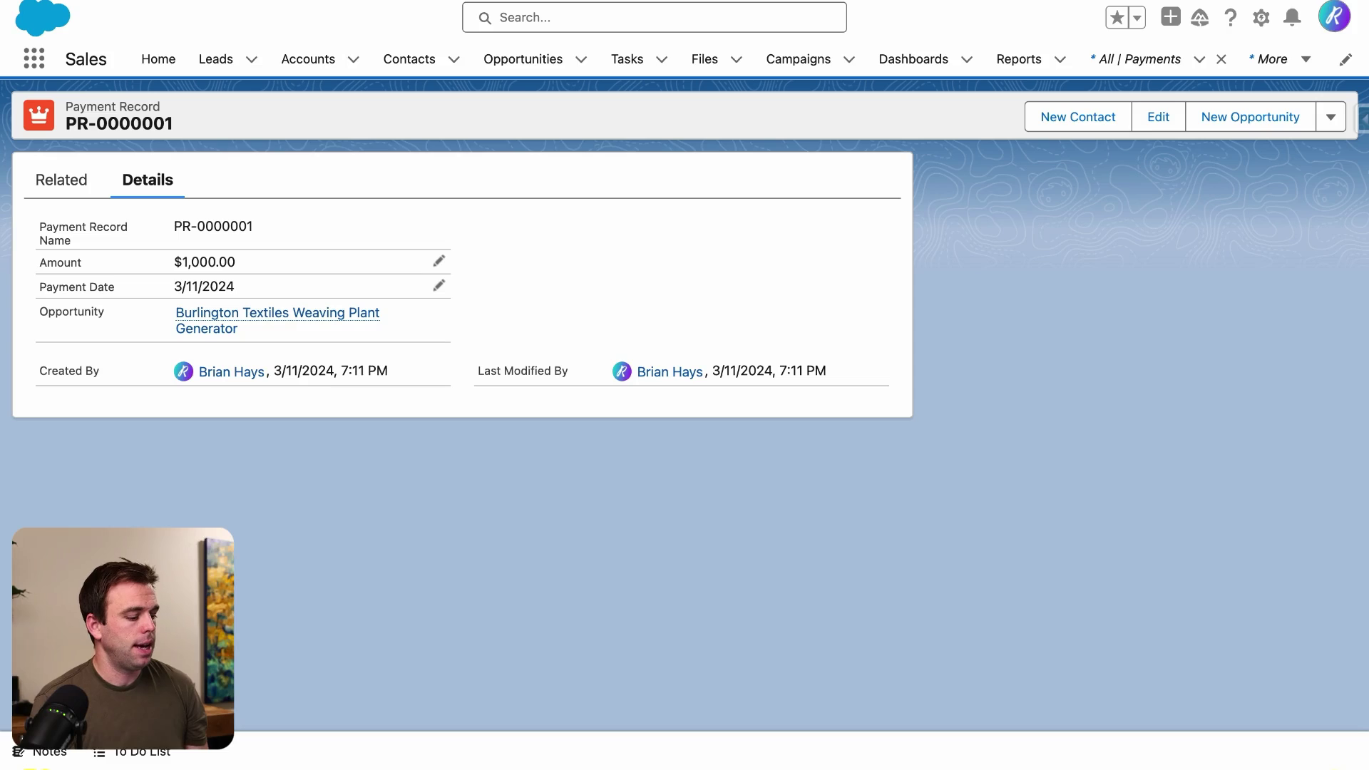
Open the opportunity linked to the payment record and review the Amount in its details
{"action": "mouse_move", "coordinate": [293, 325]}
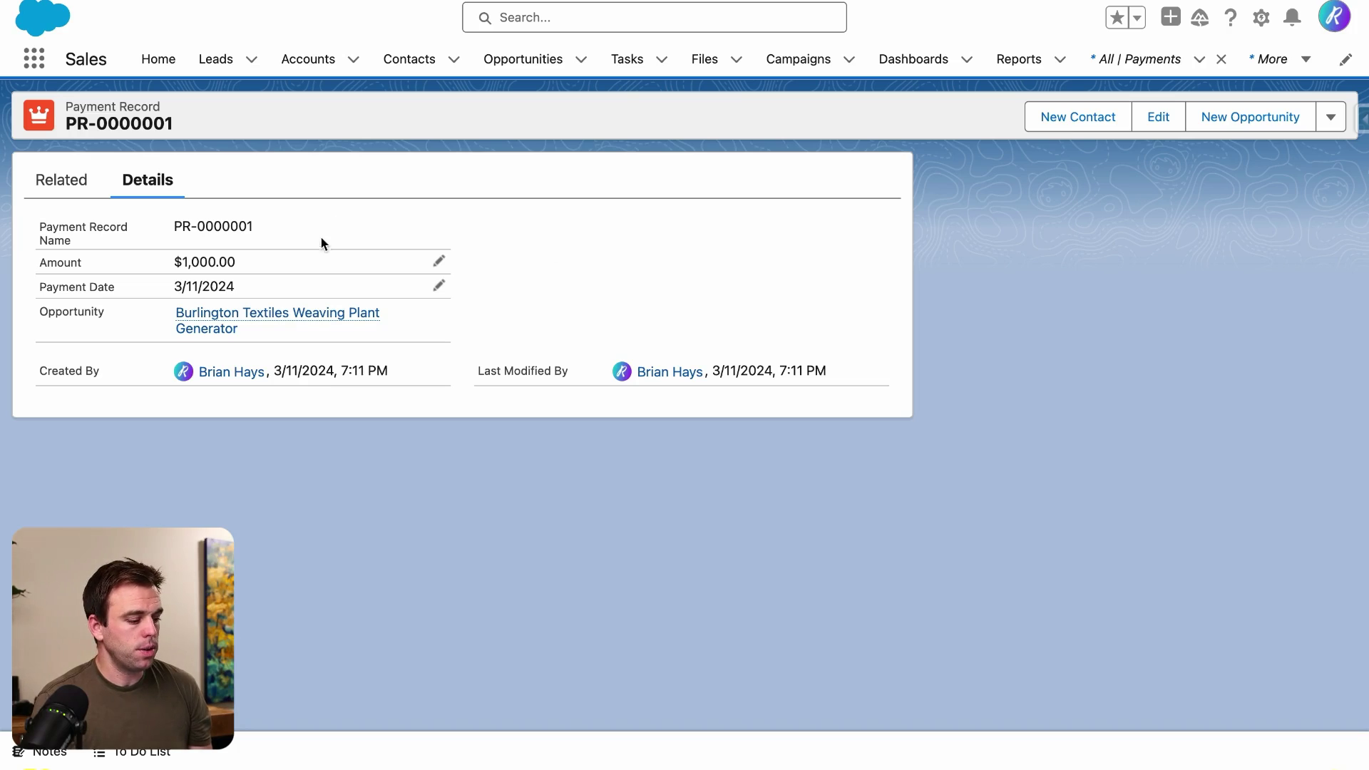
{"action": "left_click", "coordinate": [232, 312]}
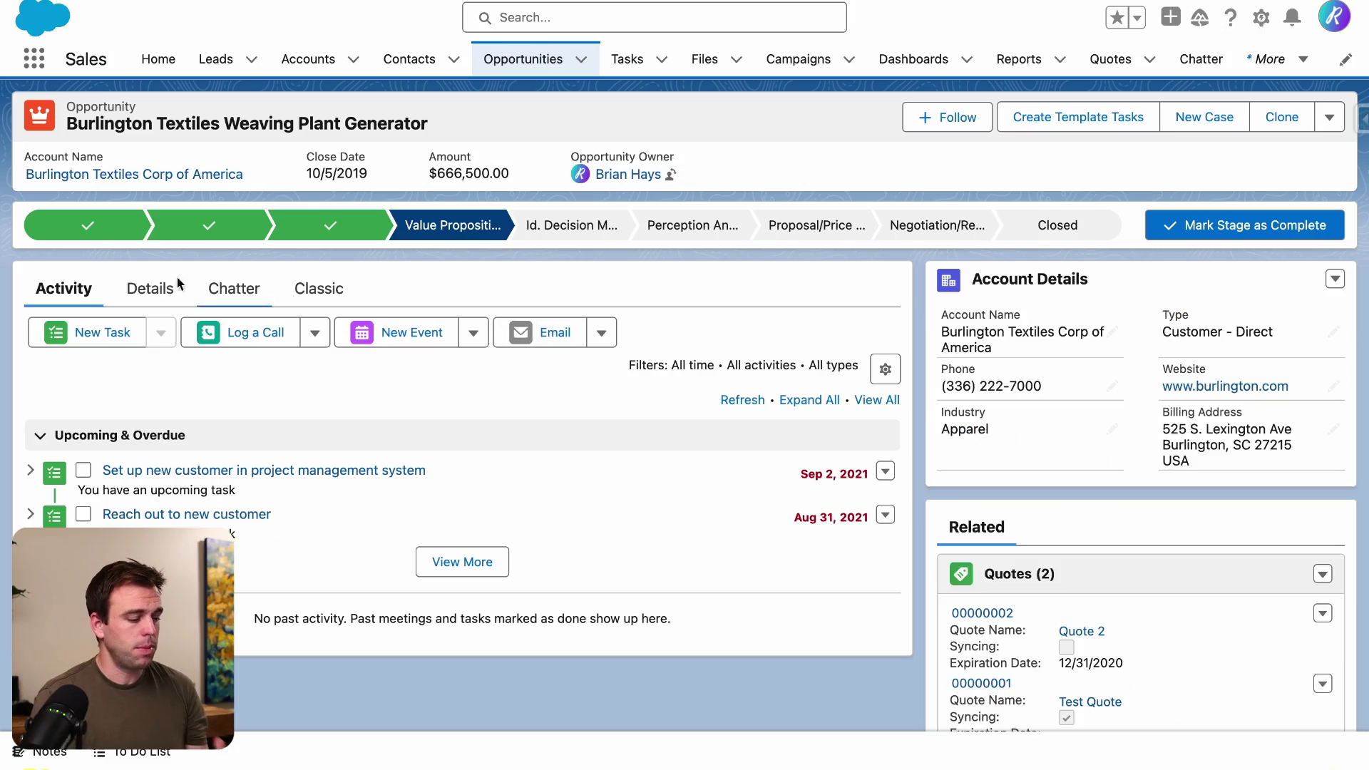
{"action": "left_click", "coordinate": [145, 294]}
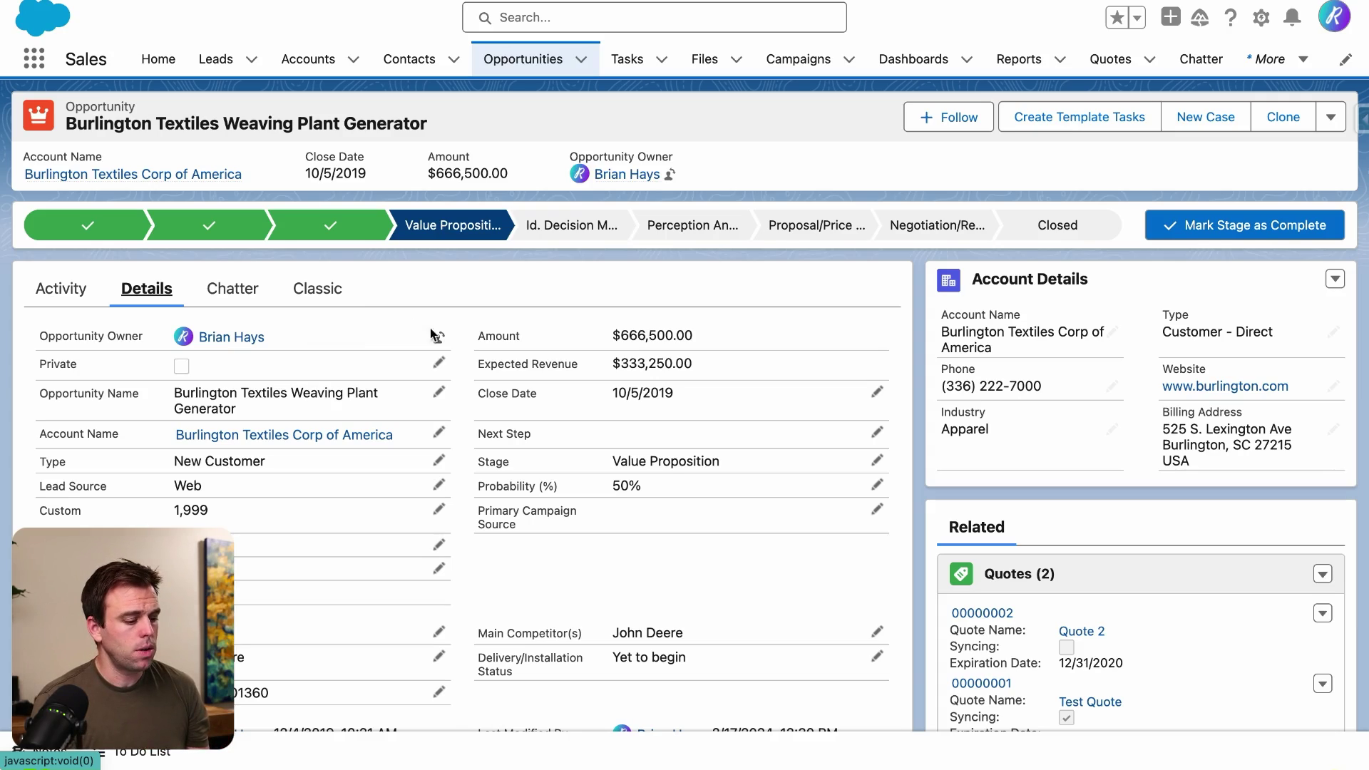
{"action": "scroll", "coordinate": [729, 343], "scroll_direction": "down", "scroll_amount": 1}
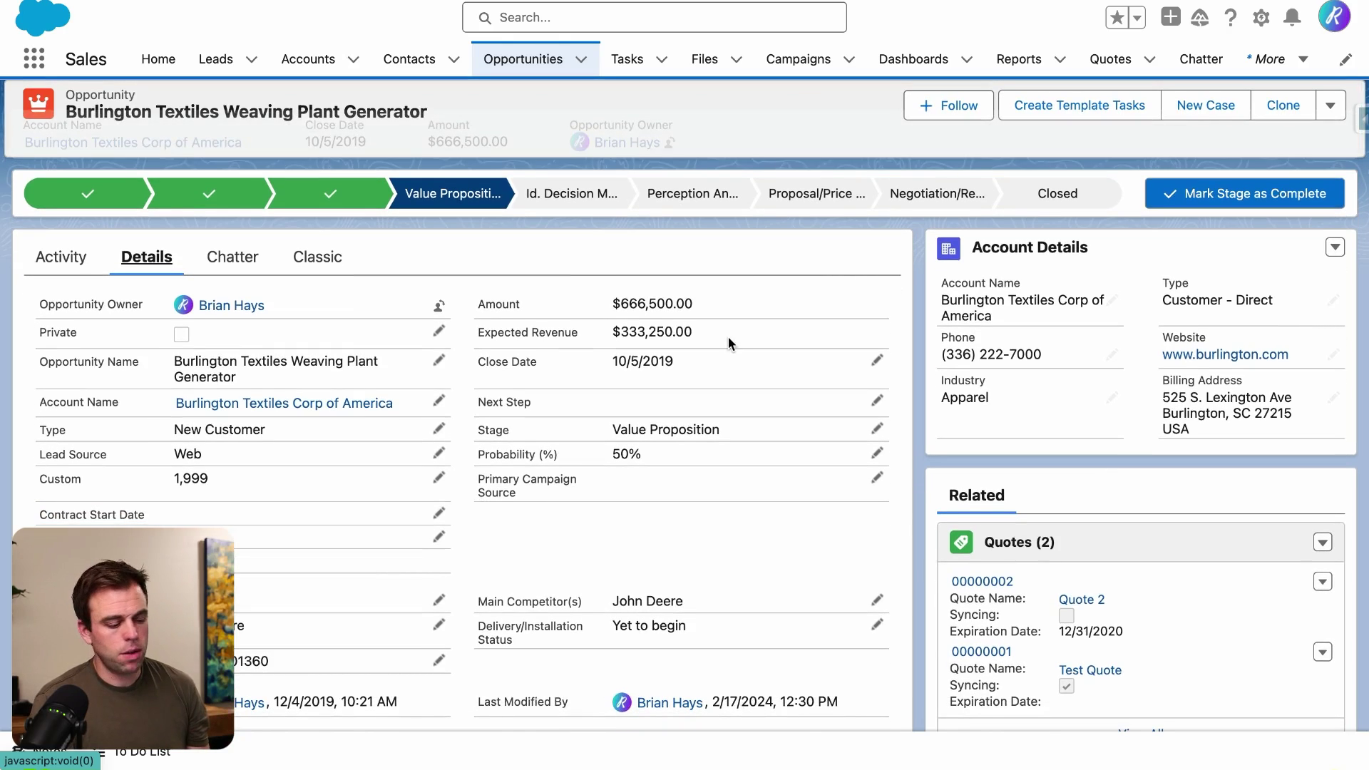
{"action": "left_click_drag", "start_coordinate": [704, 303], "coordinate": [576, 311]}
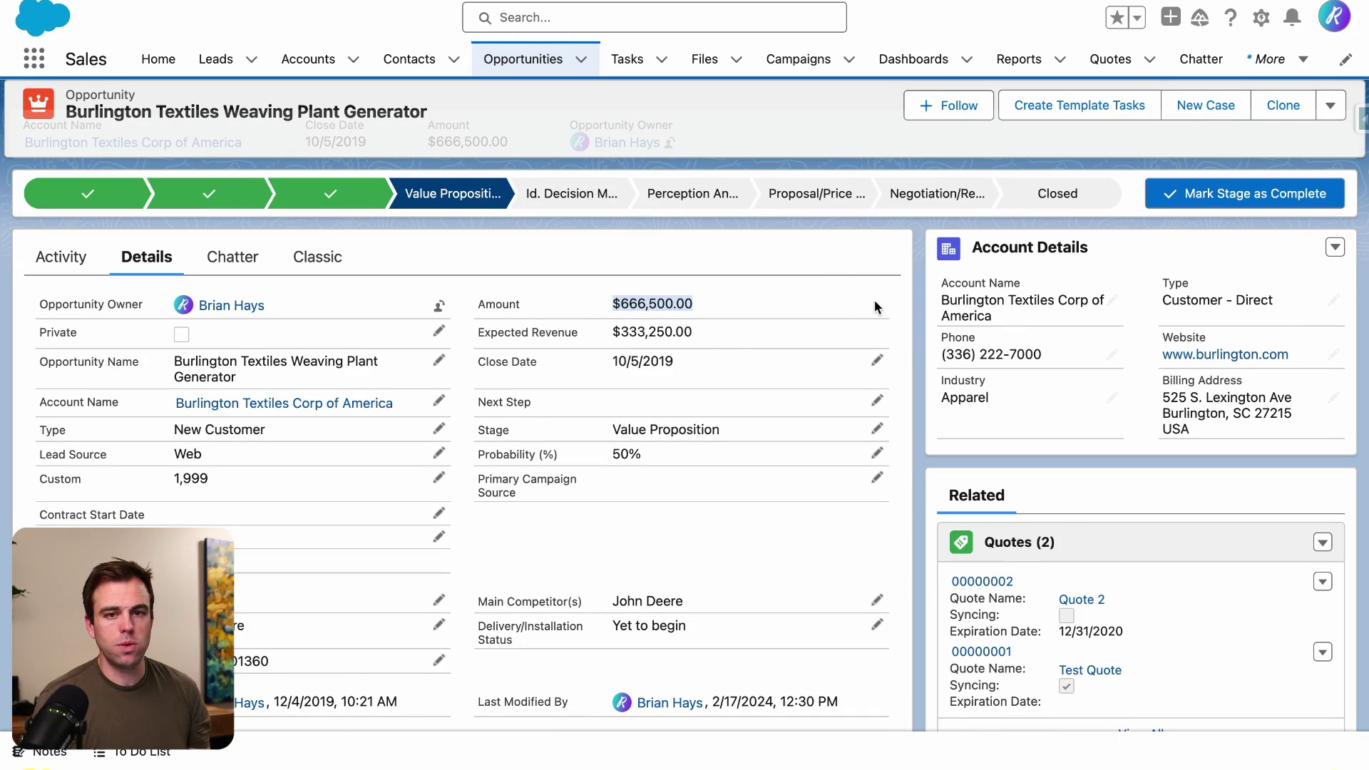
Examine the Contract Start Date and Contract End Date fields in the opportunity's details
{"action": "scroll", "coordinate": [866, 329], "scroll_direction": "down", "scroll_amount": 1}
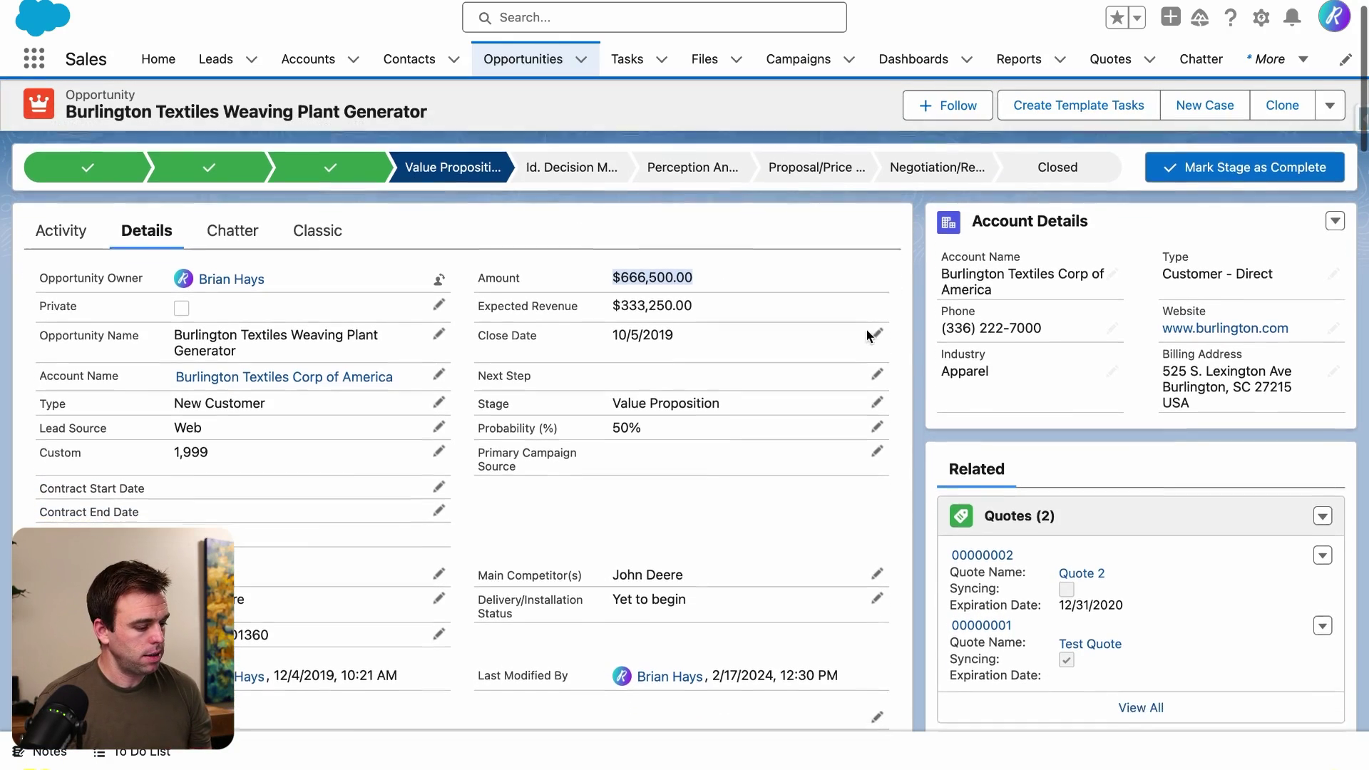
{"action": "scroll", "coordinate": [867, 329], "scroll_direction": "down", "scroll_amount": 2}
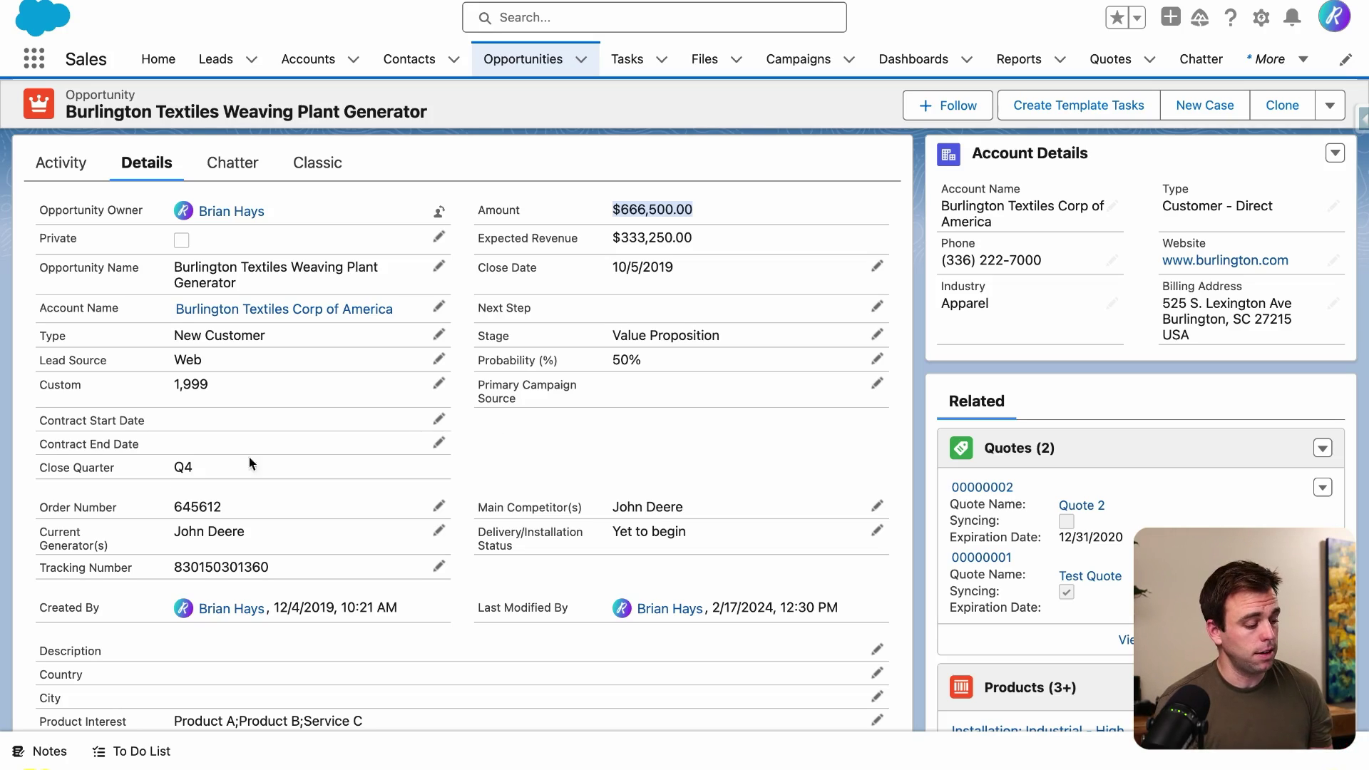
{"action": "left_click_drag", "start_coordinate": [42, 417], "coordinate": [157, 419]}
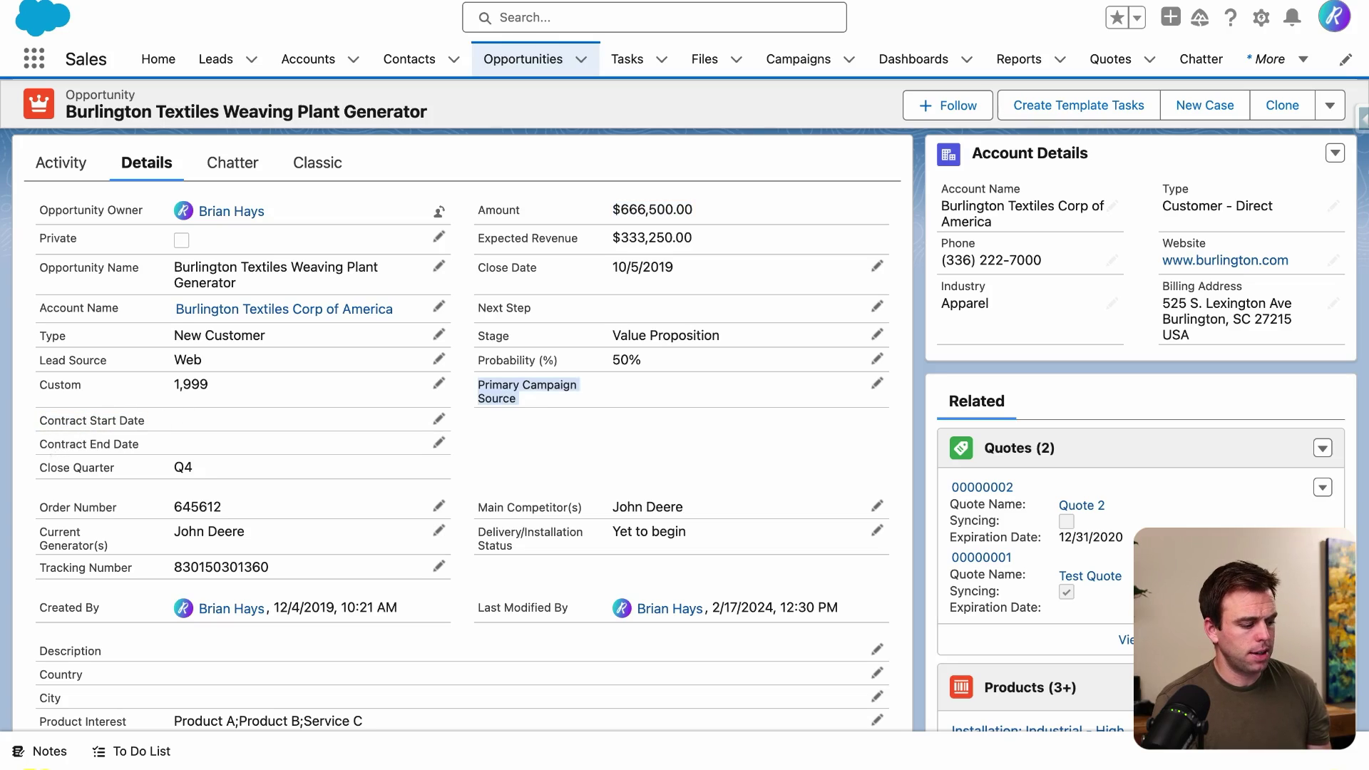
{"action": "left_click", "coordinate": [122, 451]}
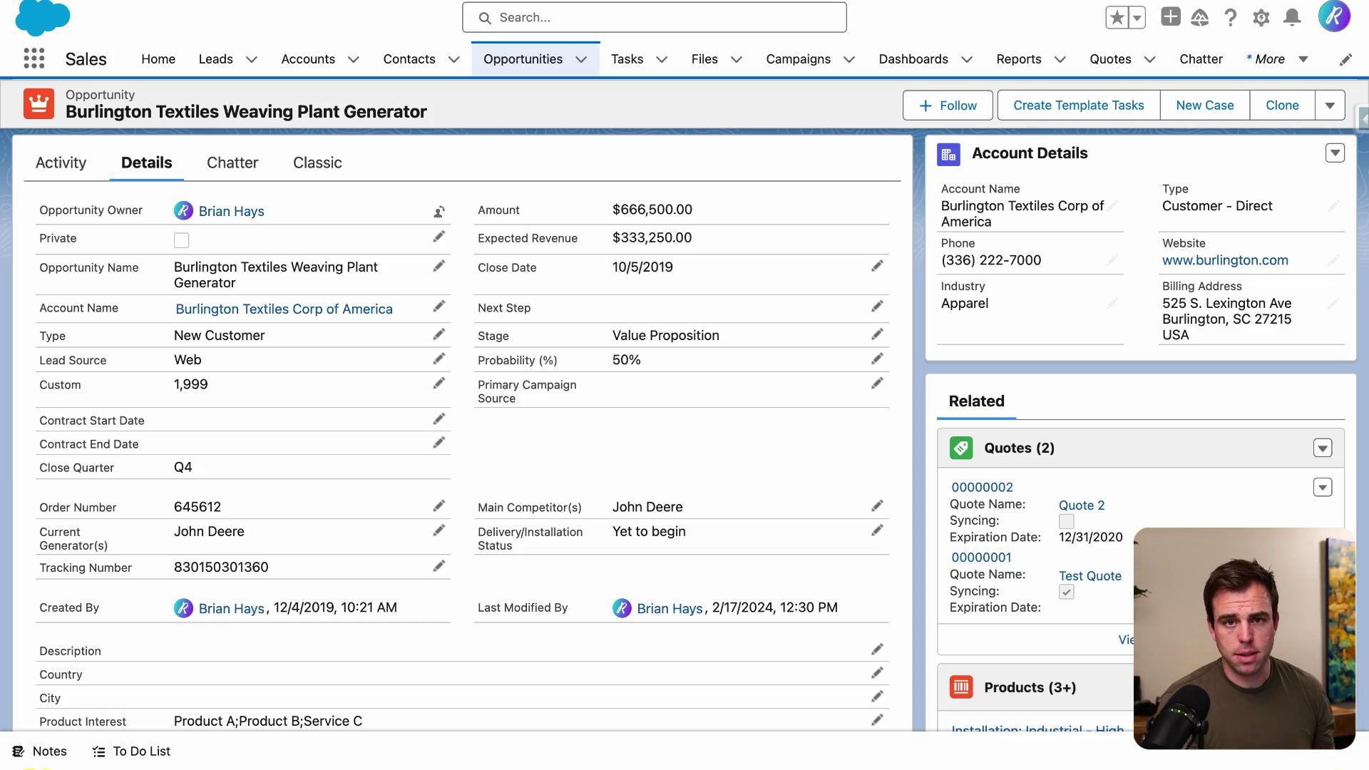
{"action": "left_click_drag", "start_coordinate": [95, 421], "coordinate": [39, 420]}
{"action": "left_click", "coordinate": [71, 457]}
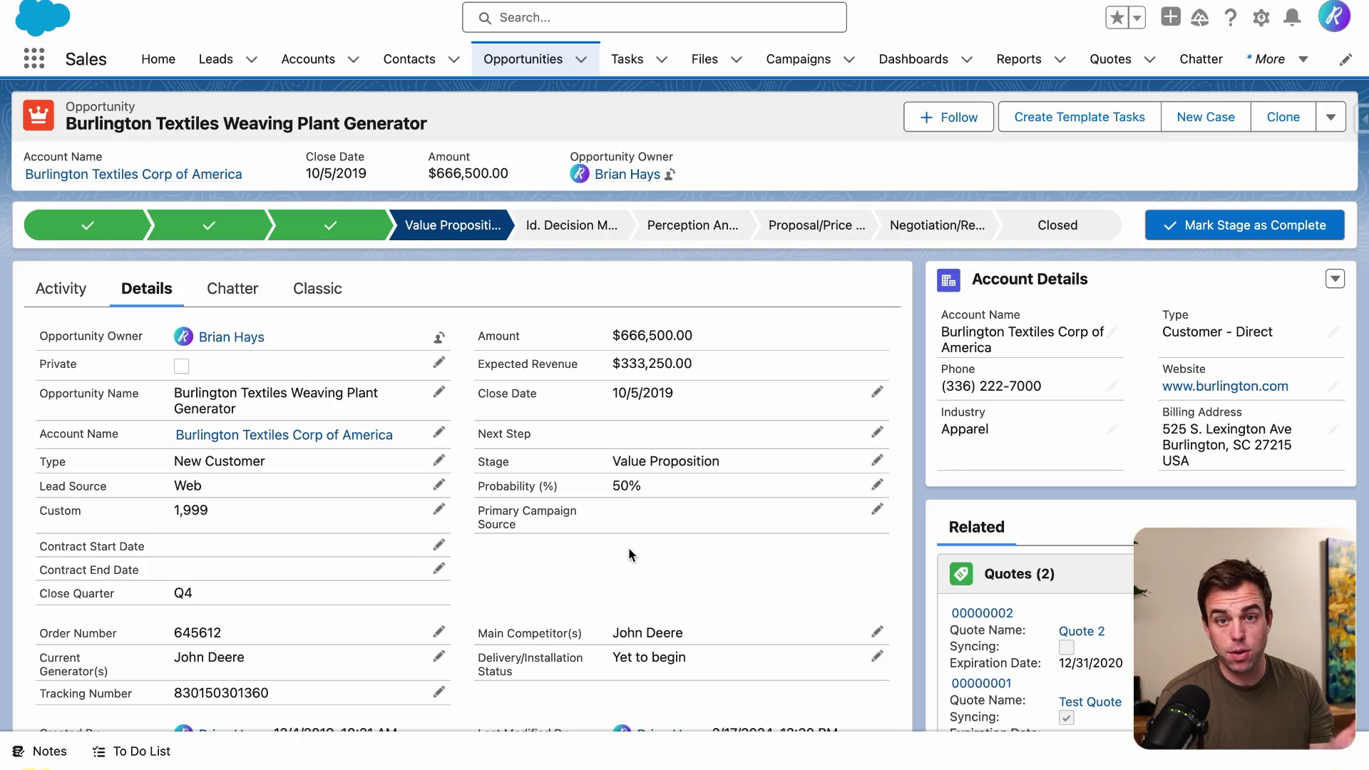
Start a new custom field of type Checkbox on the Opportunity object
{"action": "left_click", "coordinate": [1262, 17]}
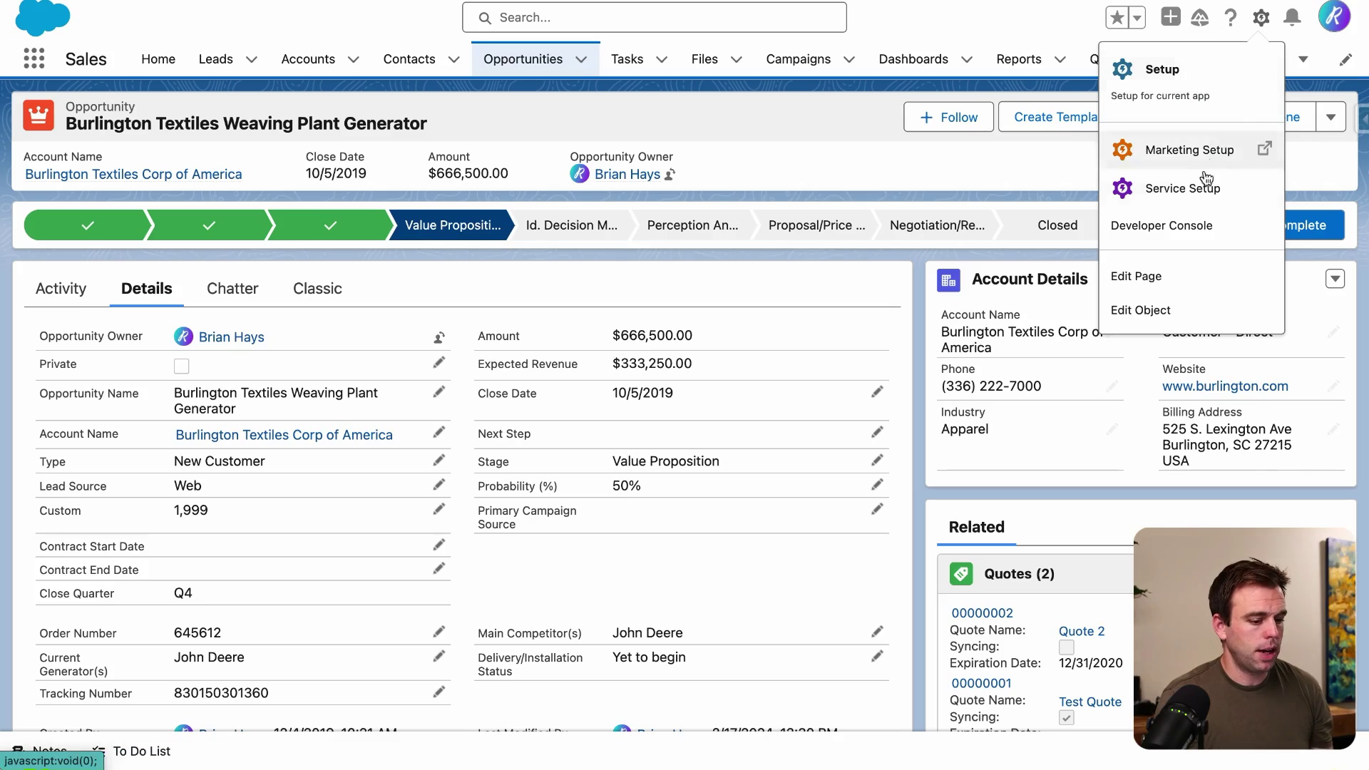
{"action": "left_click", "coordinate": [1152, 306]}
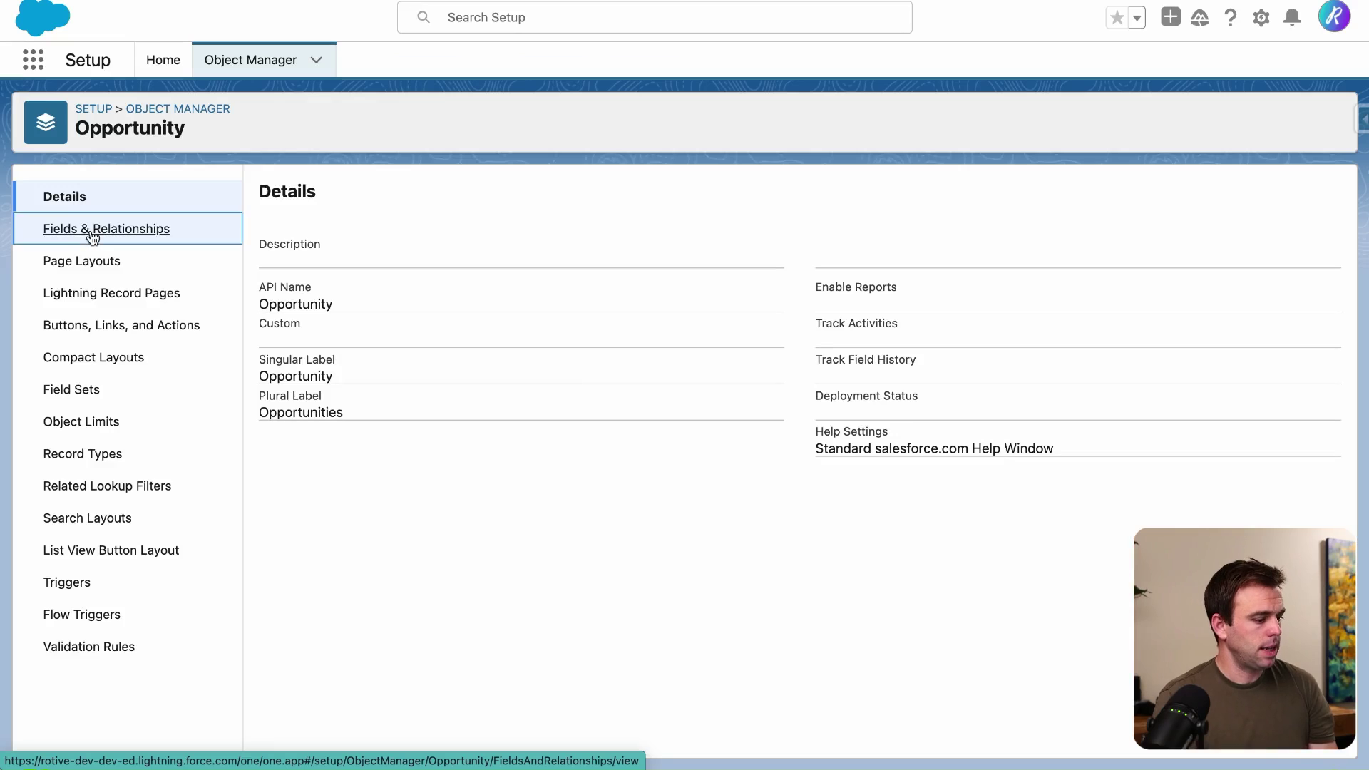
{"action": "left_click", "coordinate": [93, 230]}
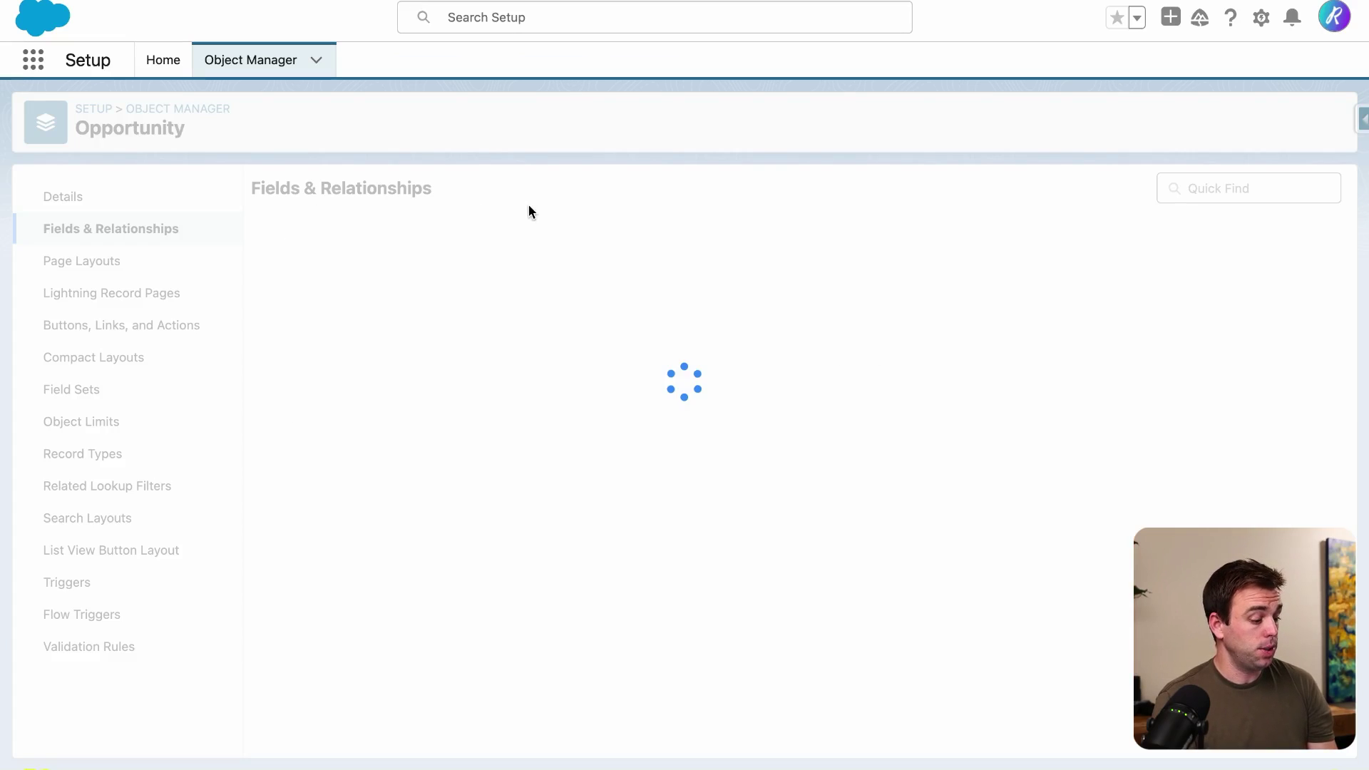
{"action": "left_click", "coordinate": [960, 192]}
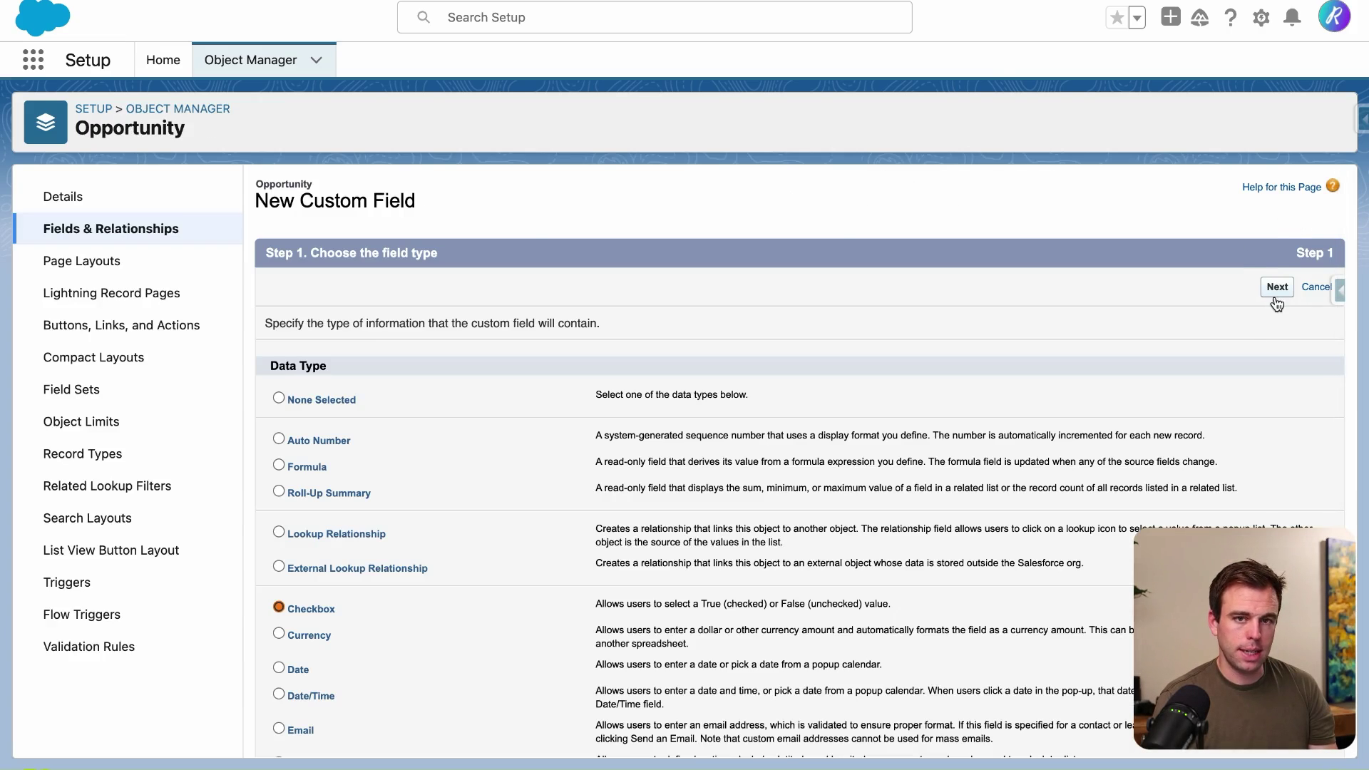
{"action": "key", "text": "Return"}
Label the checkbox field Active Subscription, unchecked by default, and save it with the default field-level security and page layouts
{"action": "type", "text": "Active S"}
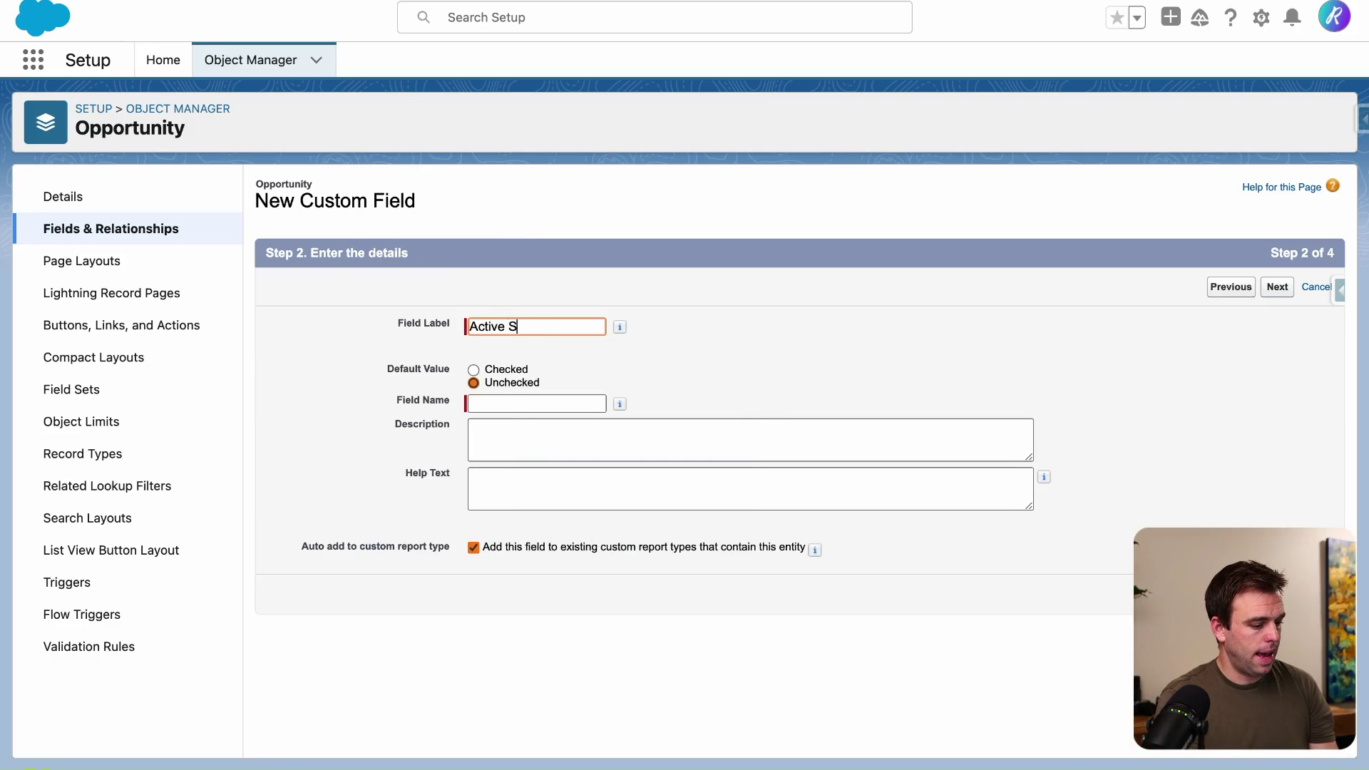
{"action": "type", "text": "ubscription"}
{"action": "key", "text": "Tab"}
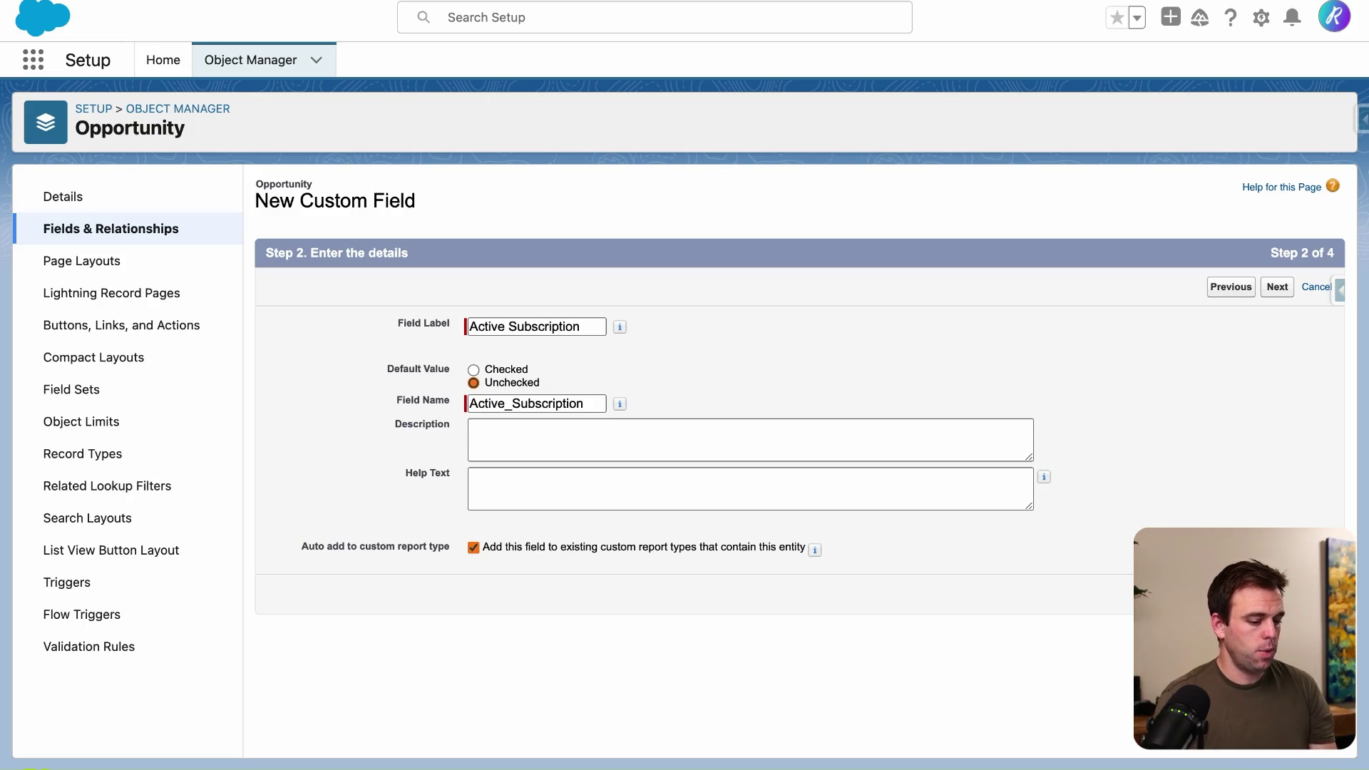
{"action": "key", "text": "Return"}
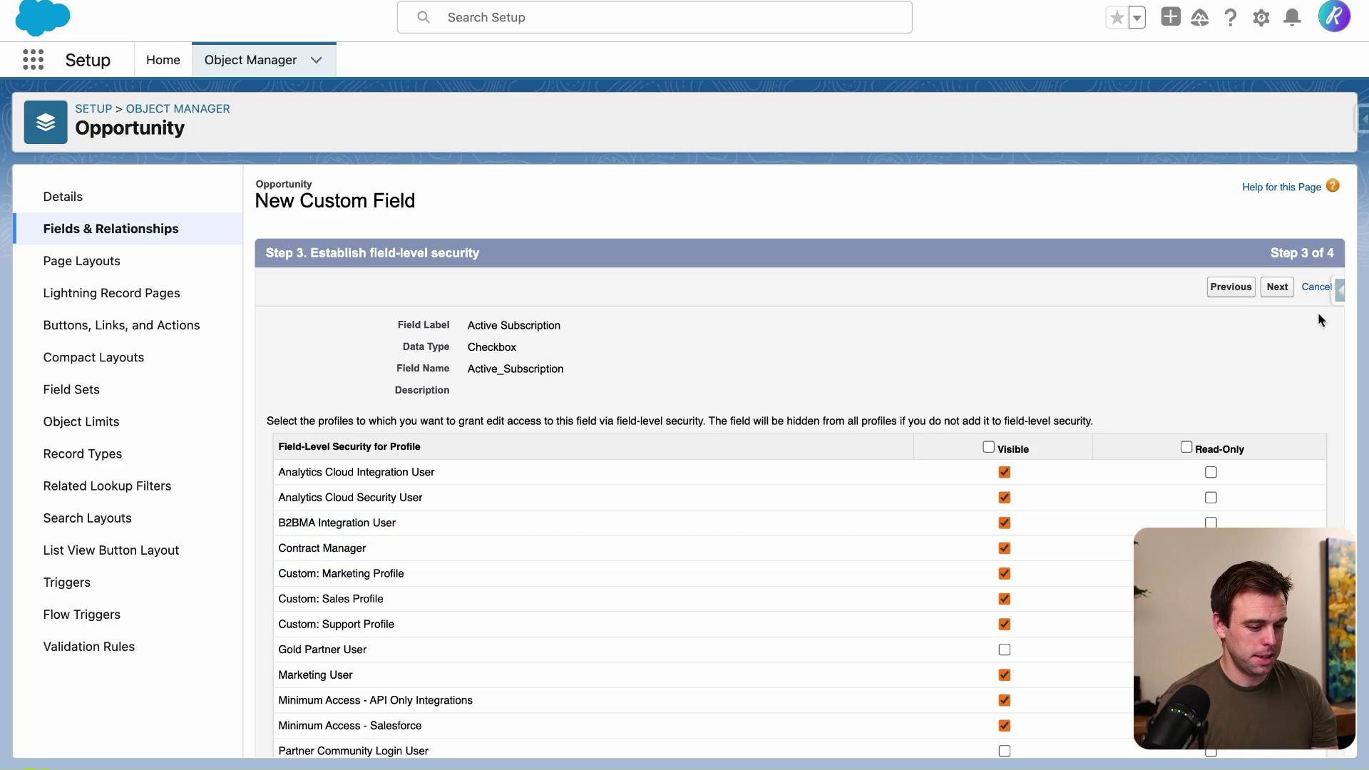
{"action": "left_click", "coordinate": [1278, 288]}
{"action": "left_click", "coordinate": [1273, 287]}
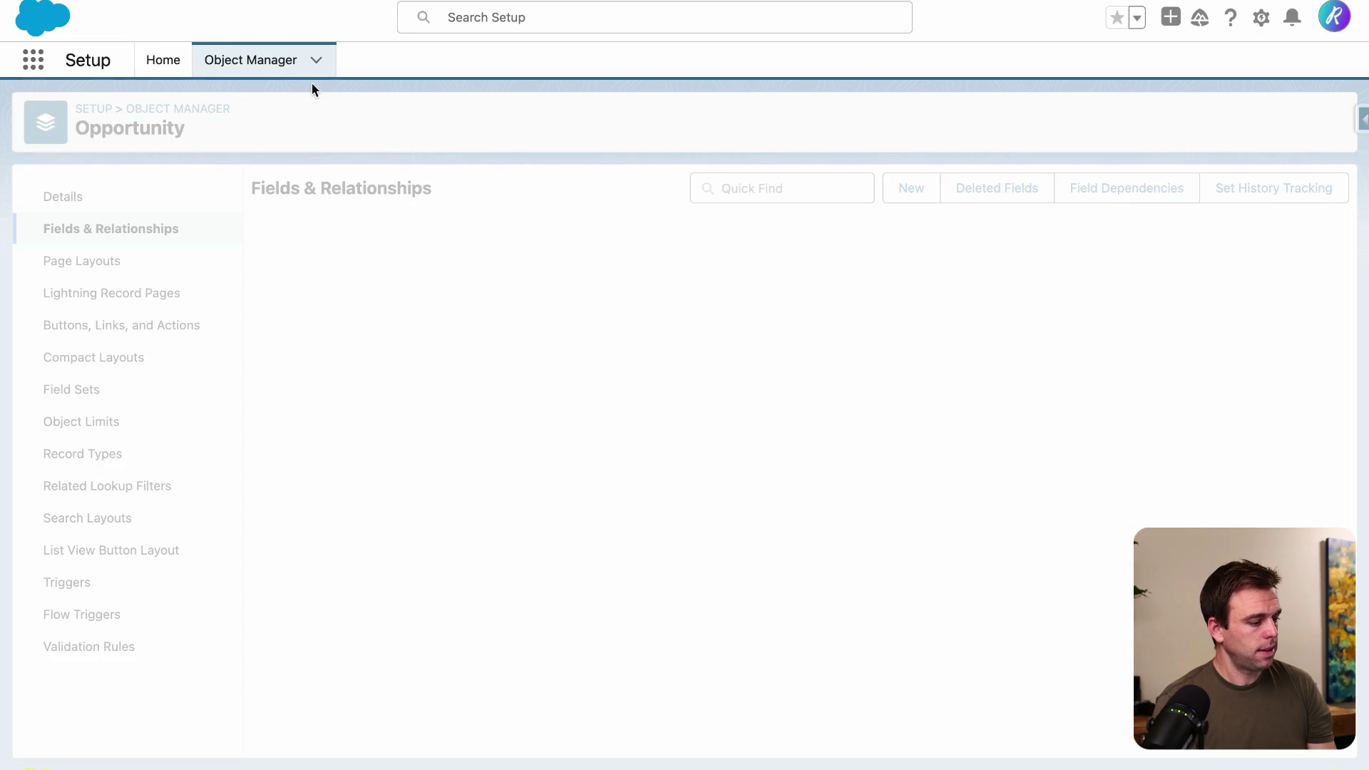
Find Flows in Setup by searching for "flow" and start a new flow
{"action": "left_click", "coordinate": [175, 60]}
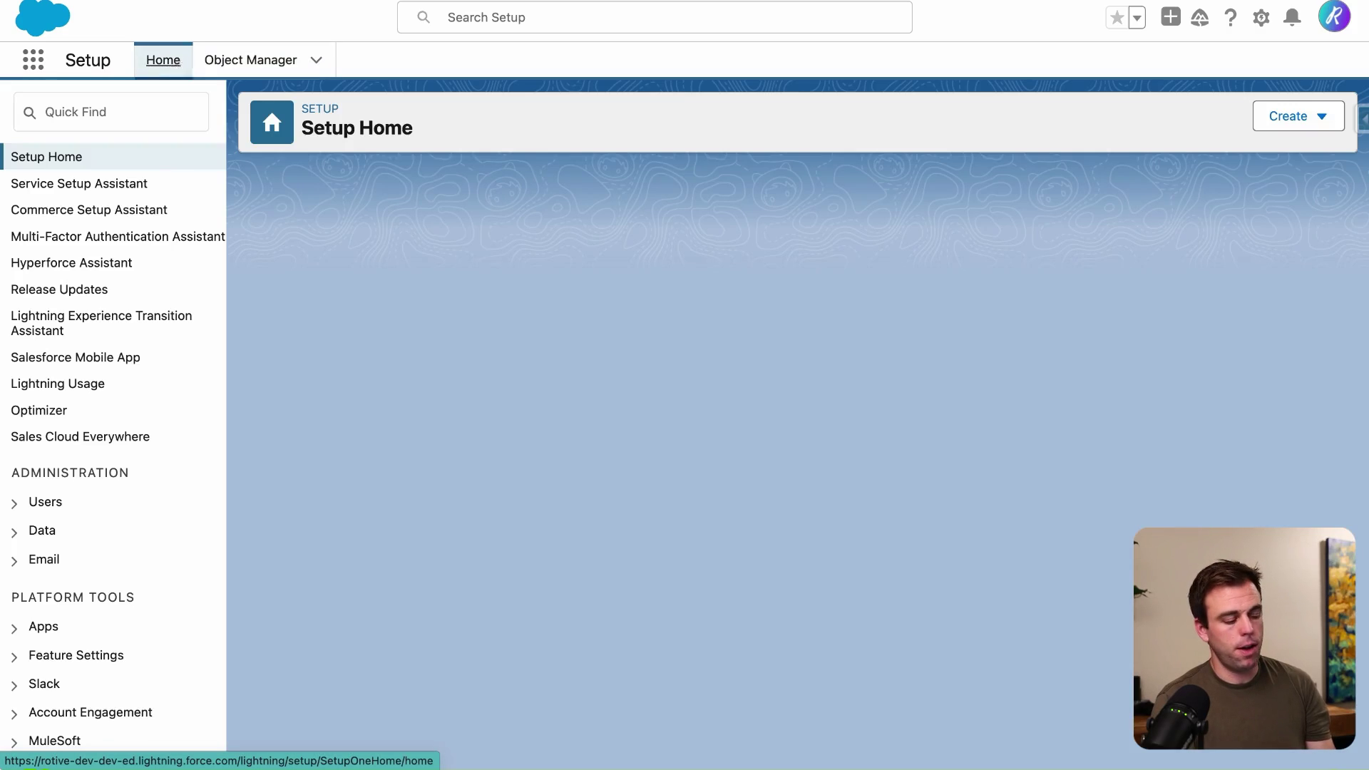
{"action": "left_click", "coordinate": [142, 113]}
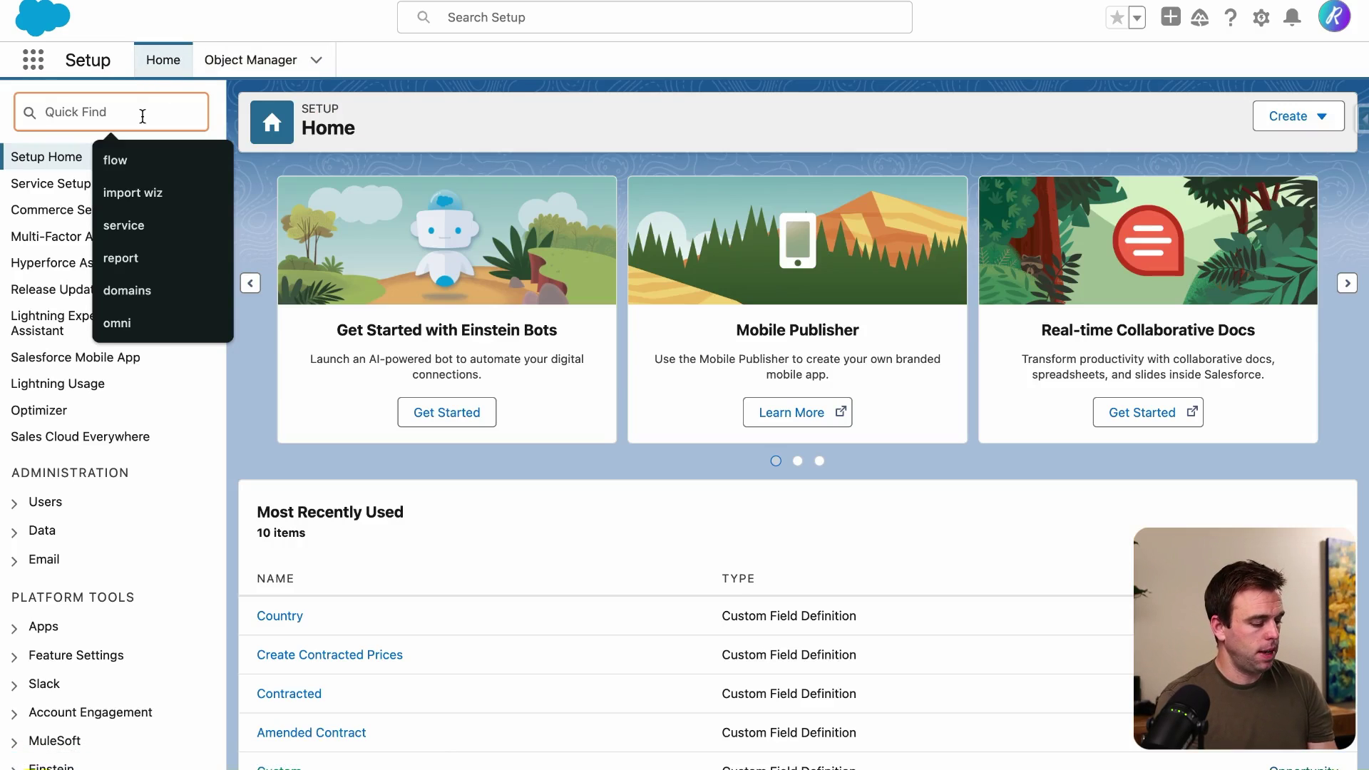
{"action": "type", "text": "flow"}
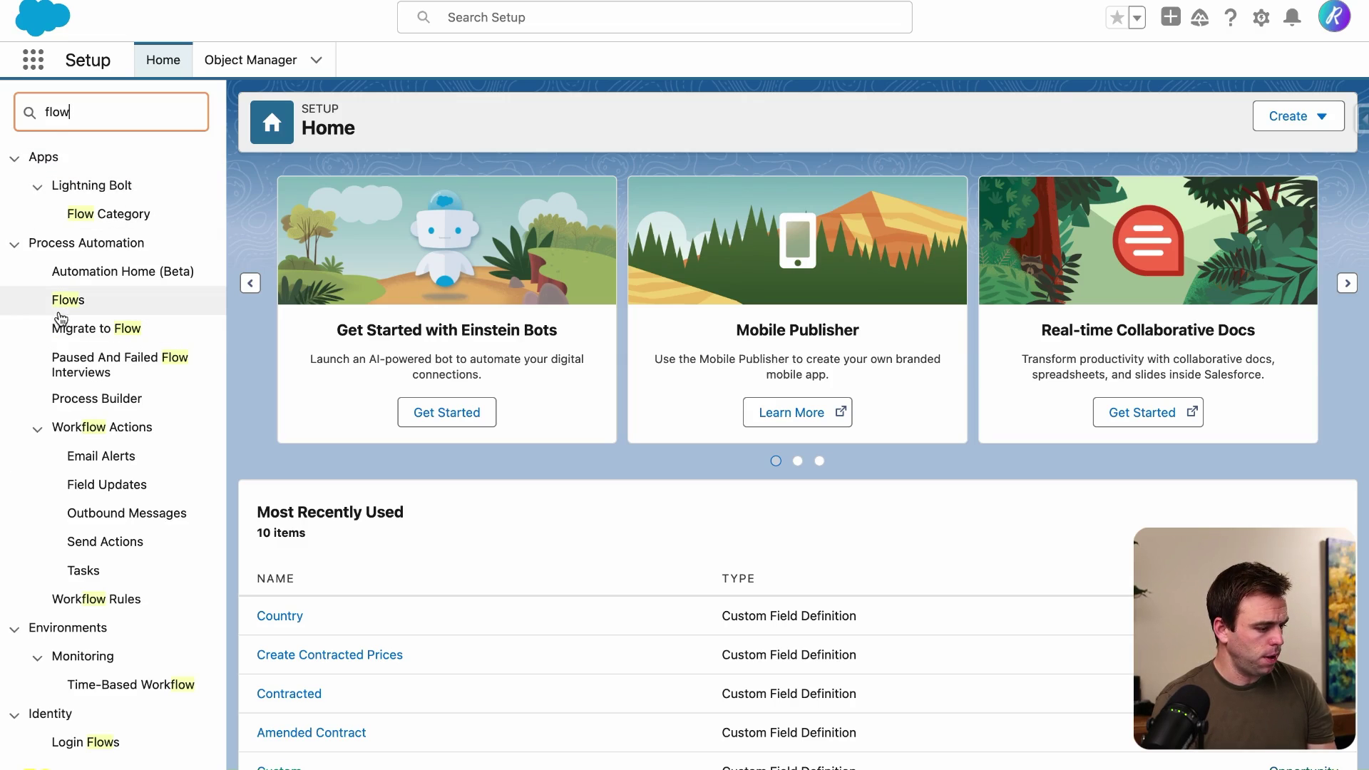
{"action": "left_click", "coordinate": [68, 301]}
{"action": "left_click", "coordinate": [1303, 116]}
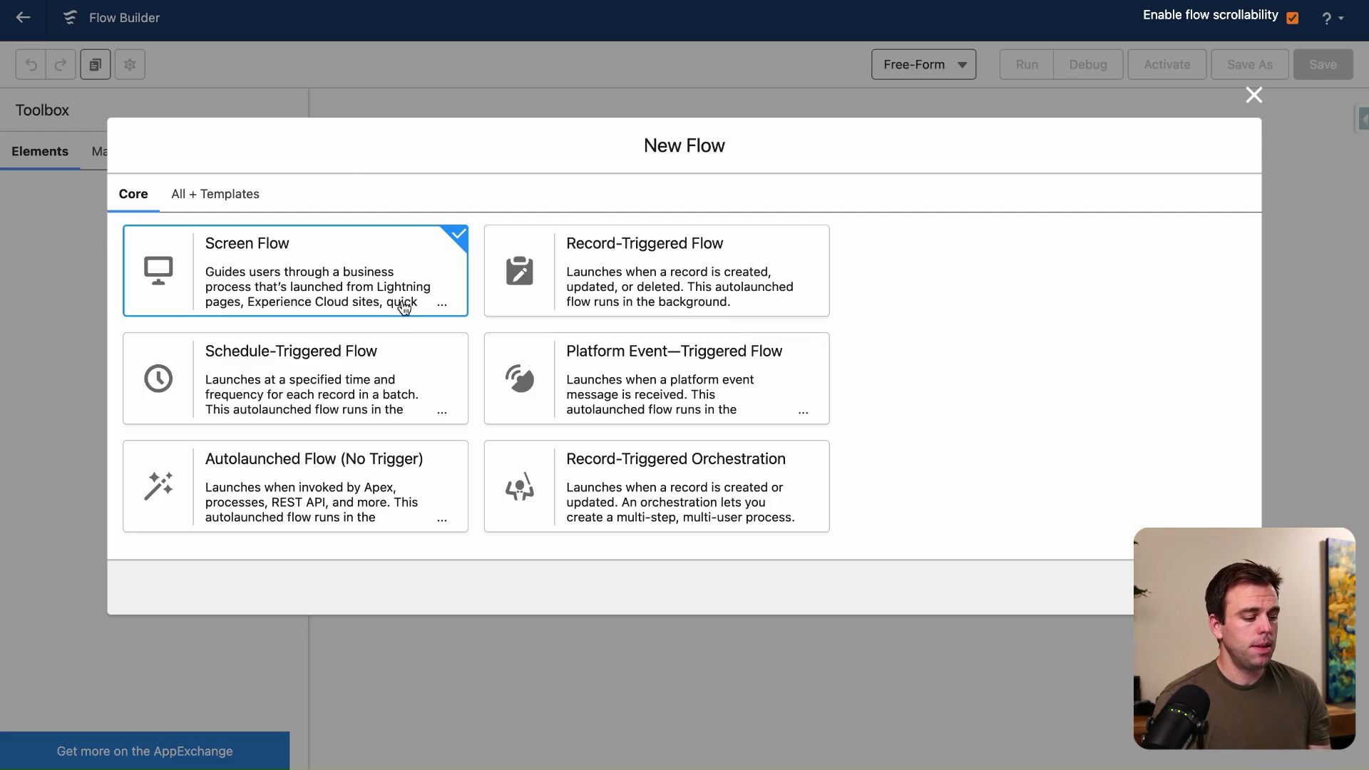
Choose Schedule-Triggered Flow as the flow type and create the flow
{"action": "left_click", "coordinate": [364, 363]}
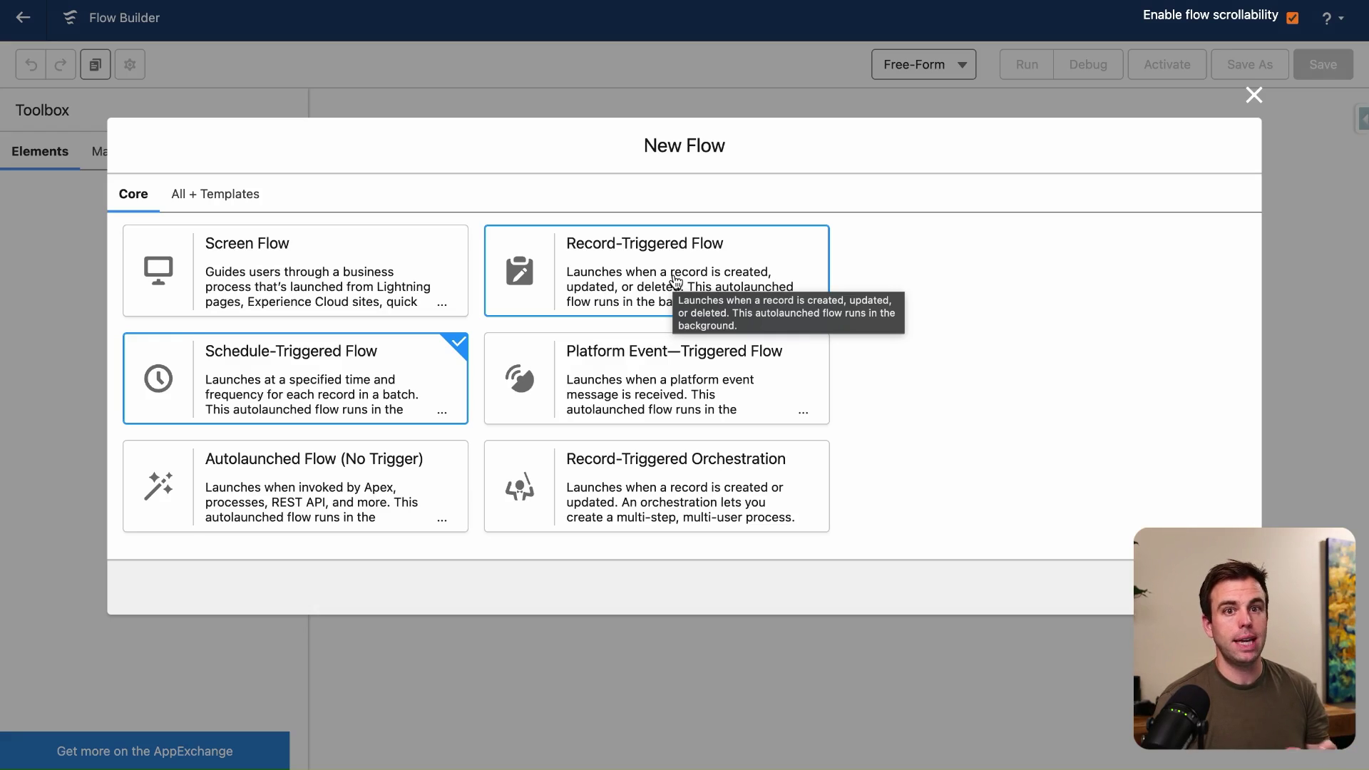
{"action": "left_click", "coordinate": [630, 282]}
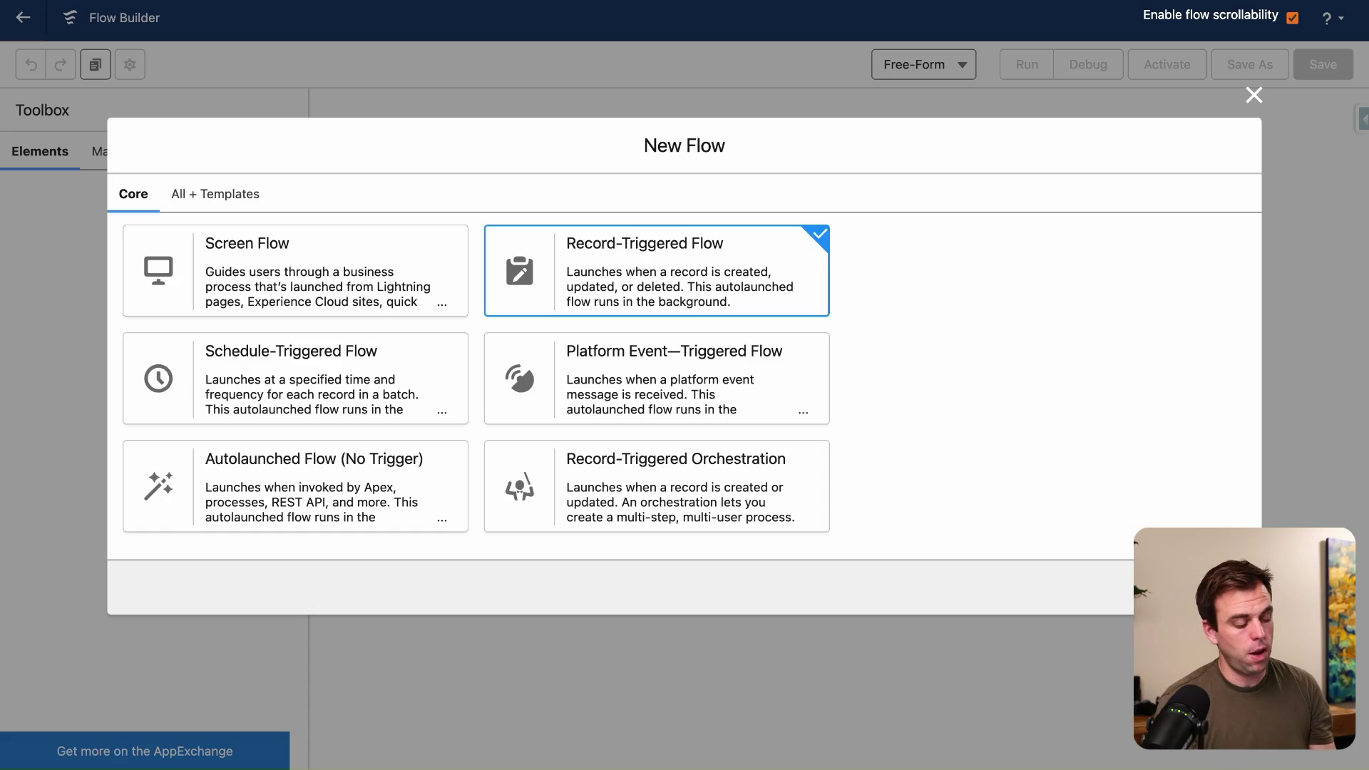
{"action": "left_click", "coordinate": [362, 373]}
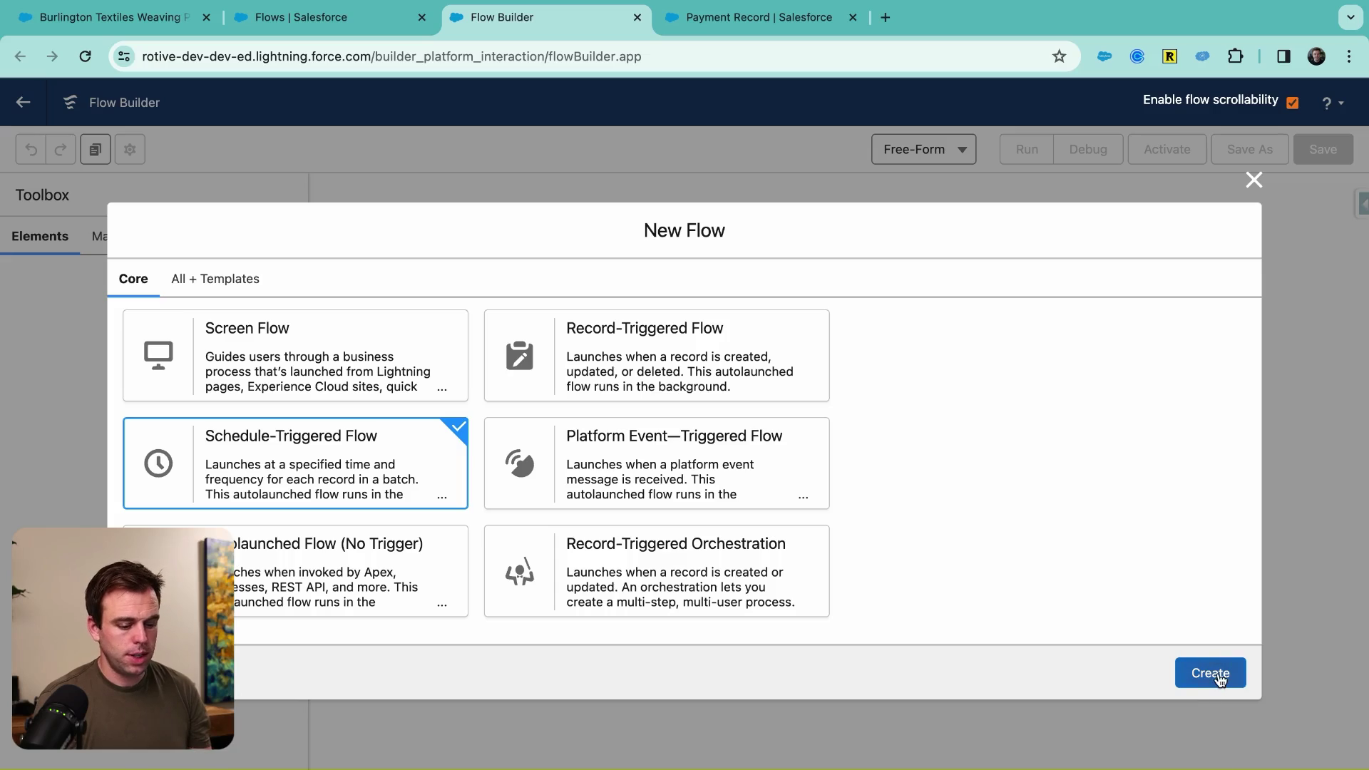
{"action": "left_click", "coordinate": [1216, 588]}
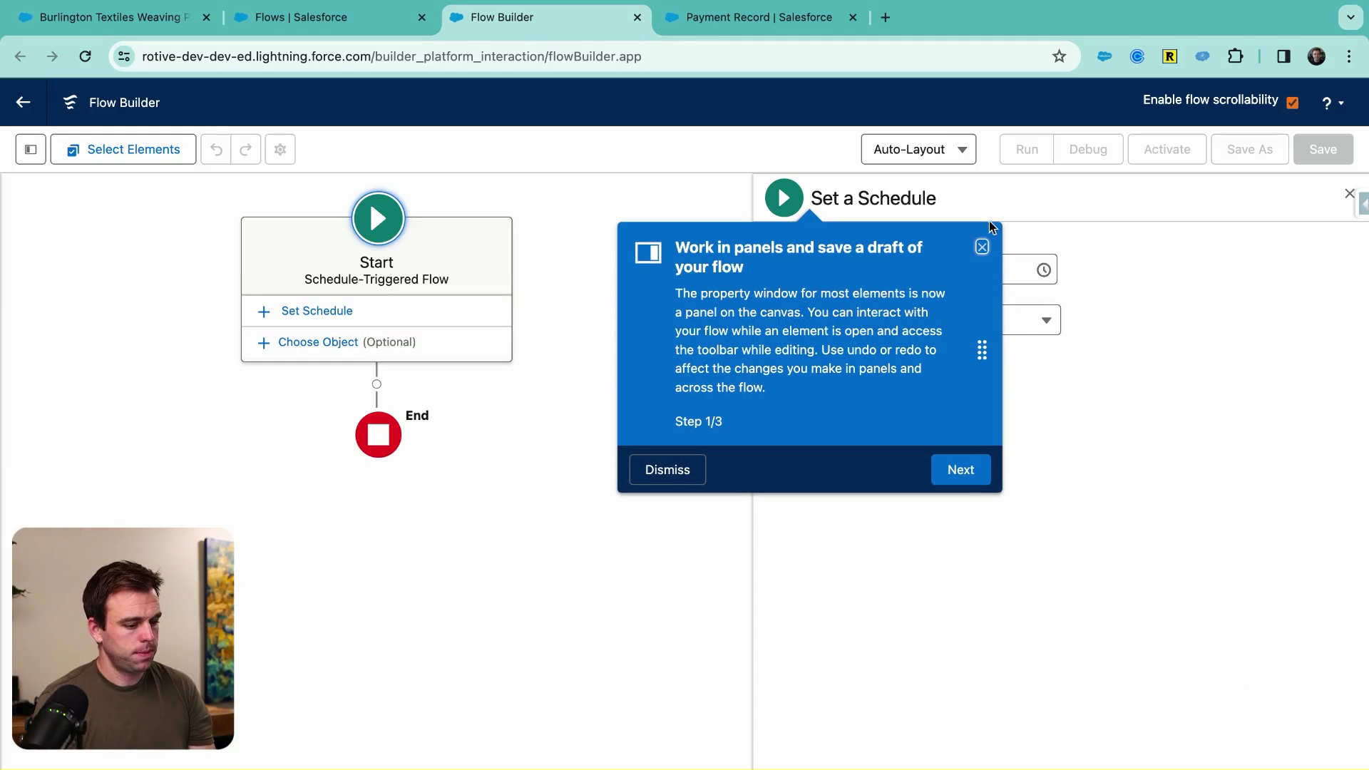
Dismiss the guidance pop-up and schedule the flow to start Apr 1, 2024 at 2:30 AM with a Daily frequency
{"action": "left_click", "coordinate": [982, 247]}
{"action": "left_click", "coordinate": [823, 565]}
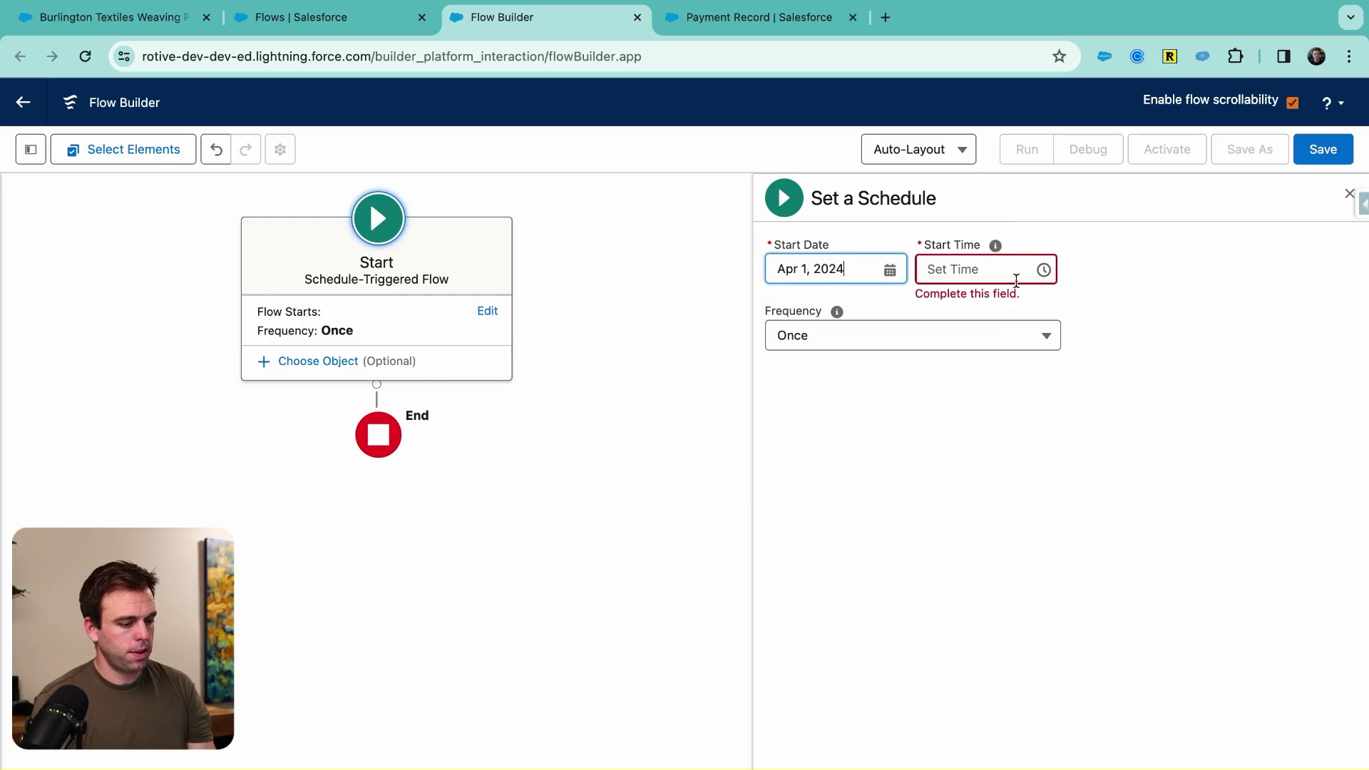
{"action": "left_click", "coordinate": [977, 270]}
{"action": "scroll", "coordinate": [972, 476], "scroll_direction": "down", "scroll_amount": 5}
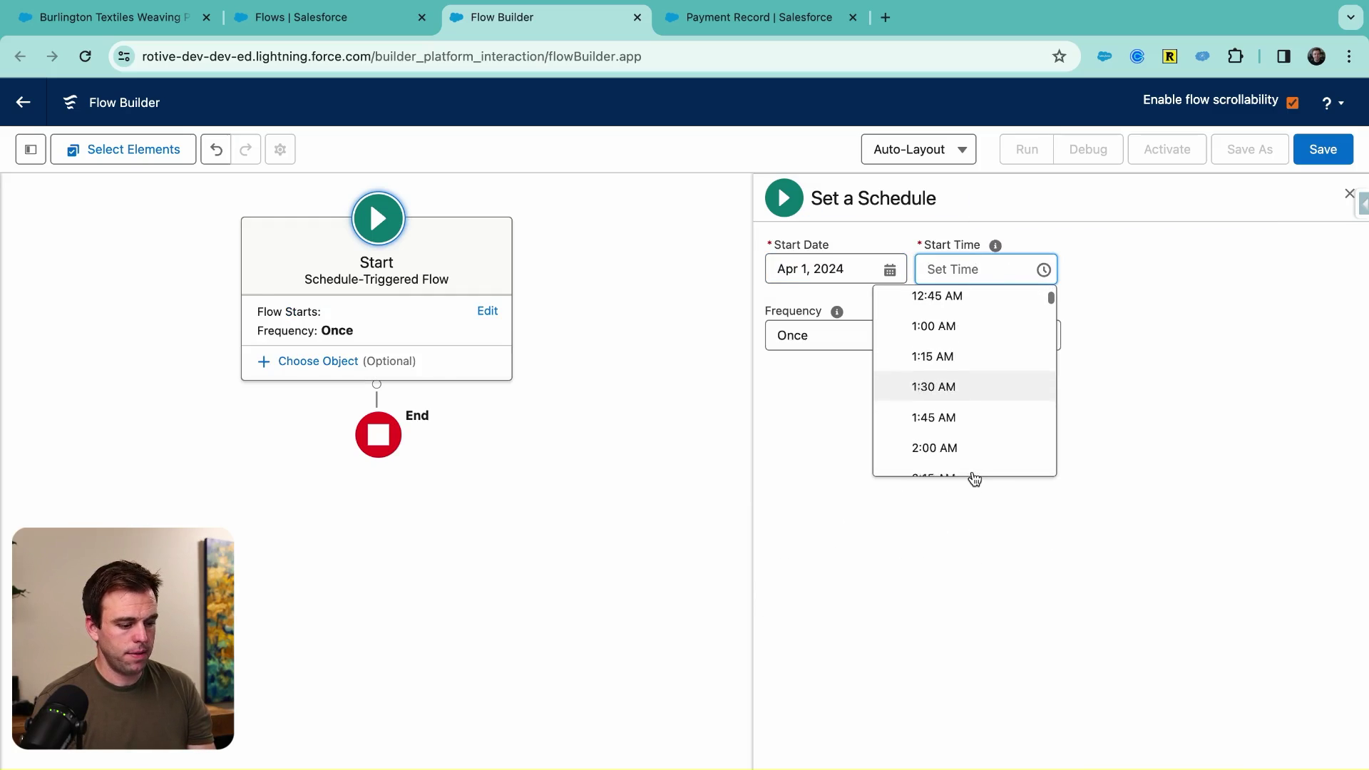
{"action": "left_click", "coordinate": [974, 407]}
{"action": "left_click", "coordinate": [838, 327]}
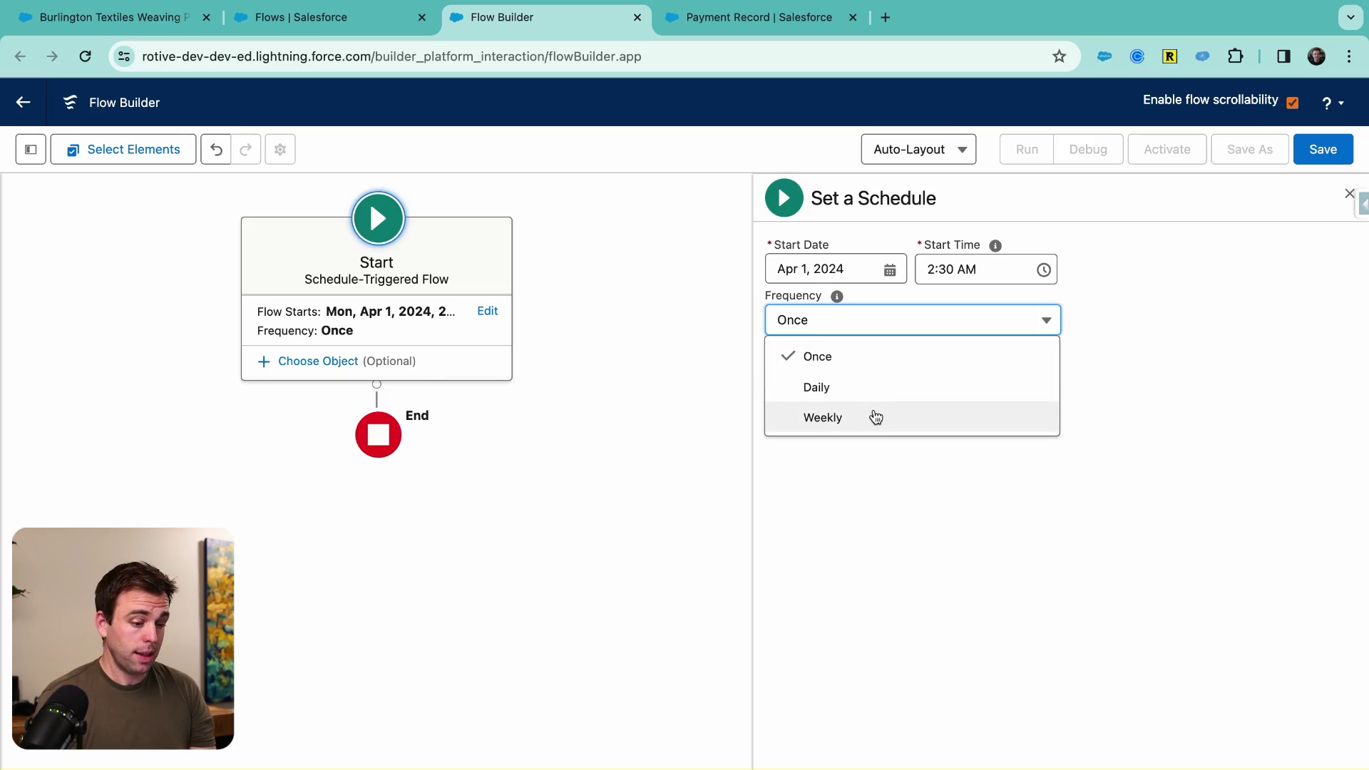
{"action": "left_click", "coordinate": [865, 391]}
{"action": "left_click", "coordinate": [865, 319]}
{"action": "left_click", "coordinate": [850, 381]}
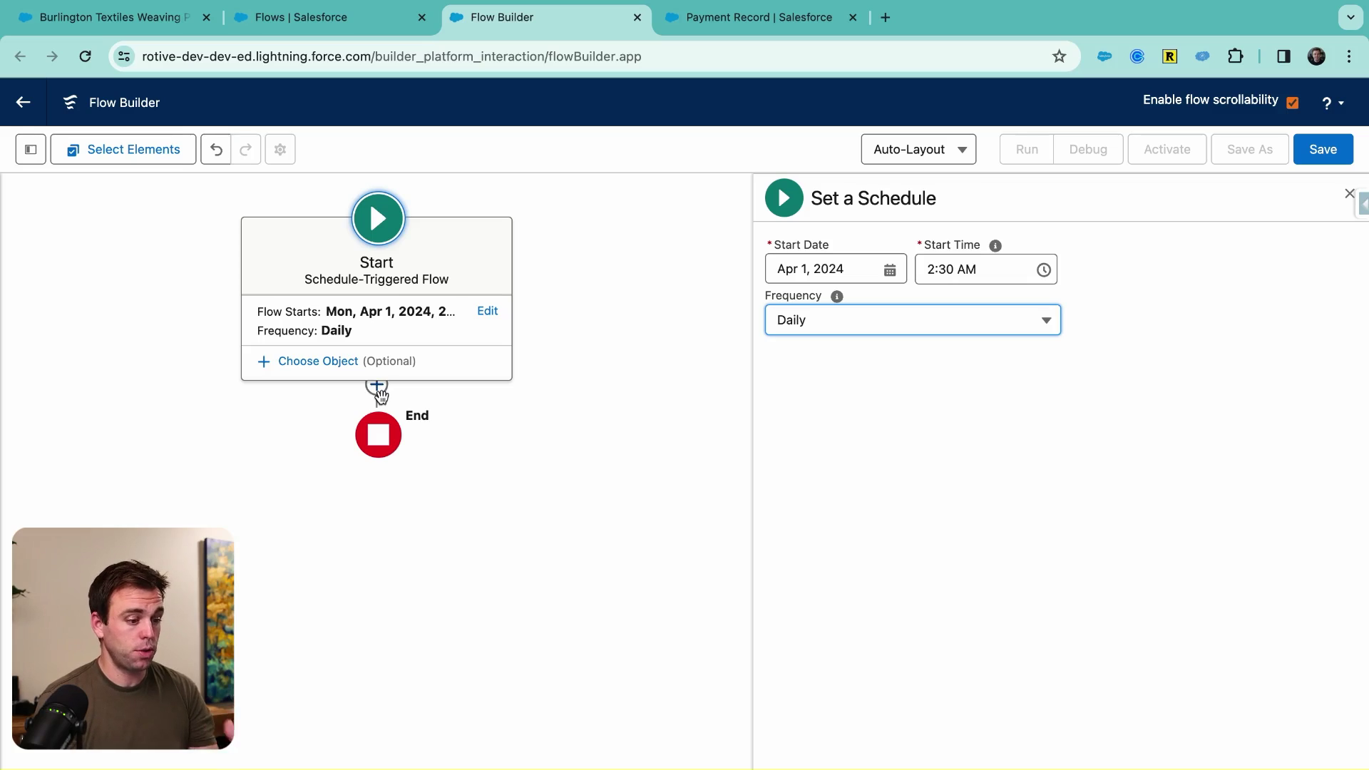
Add a Decision element right after the Start element and label it "What day of the month is it?"
{"action": "left_click", "coordinate": [378, 389]}
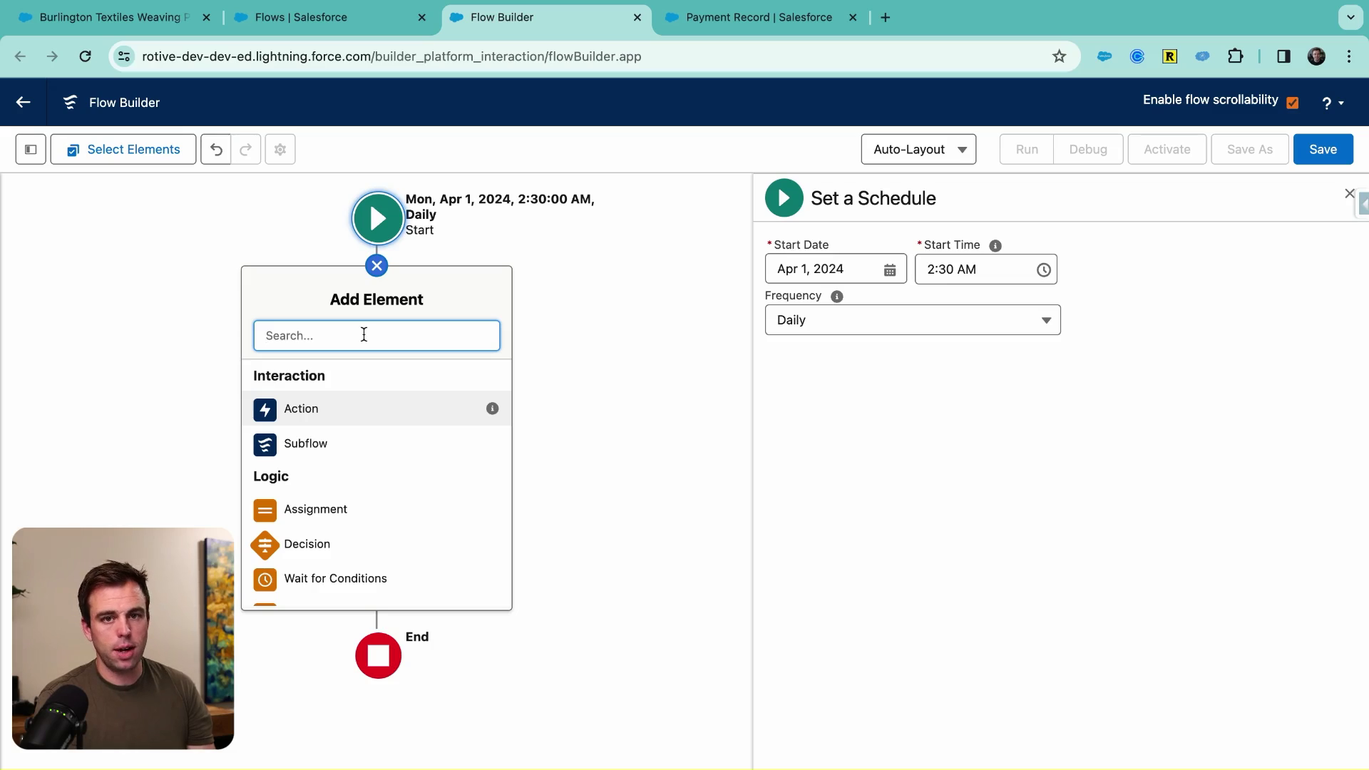
{"action": "type", "text": "ass"}
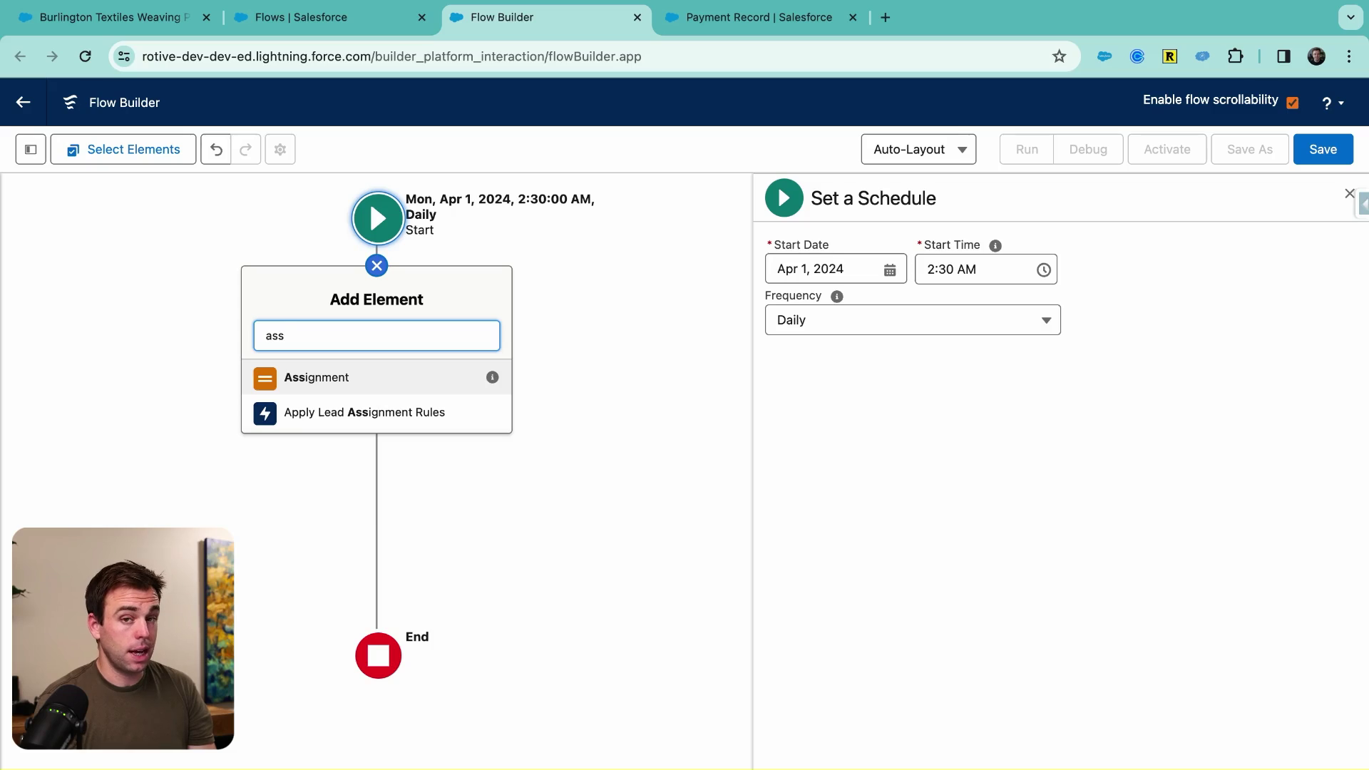
{"action": "key", "text": "BackSpace"}
{"action": "key", "text": "BackSpace"}
{"action": "key", "text": "BackSpace"}
{"action": "type", "text": "dec"}
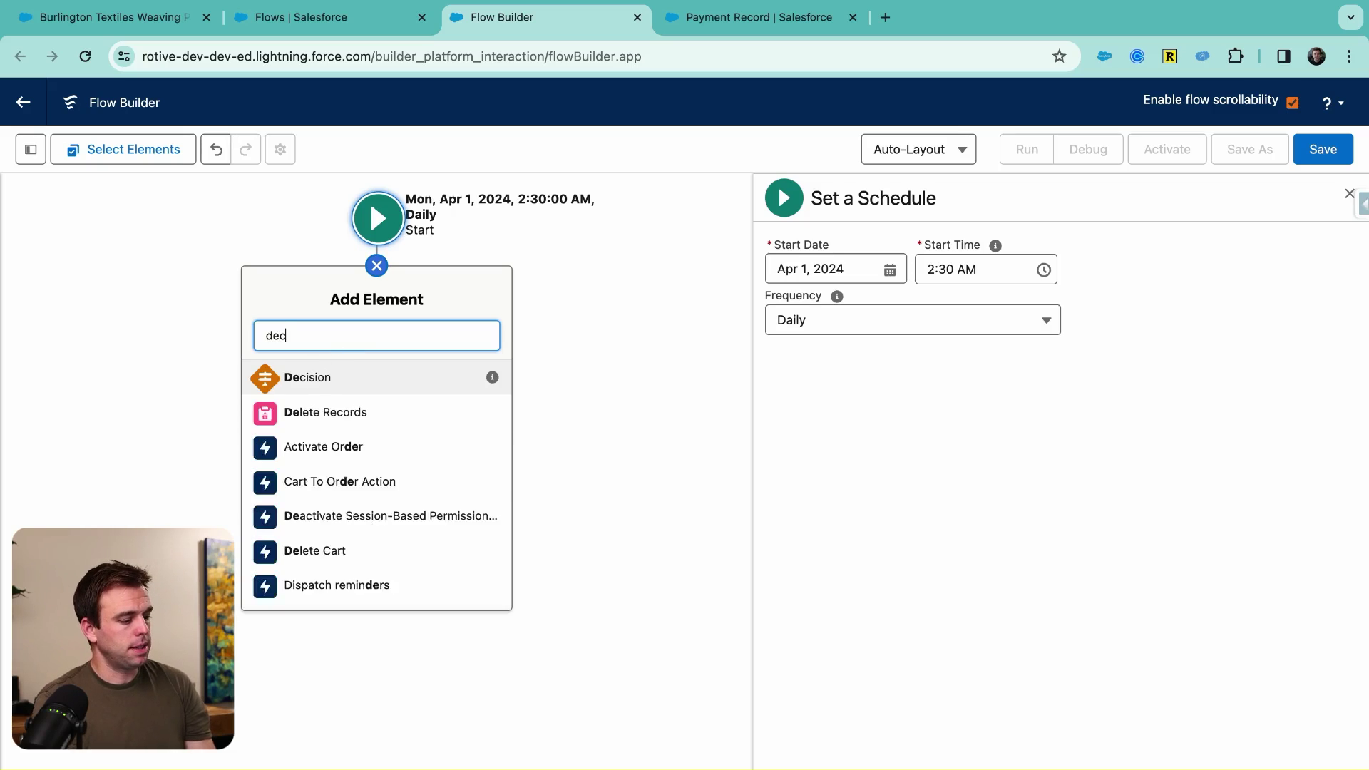
{"action": "left_click", "coordinate": [335, 381]}
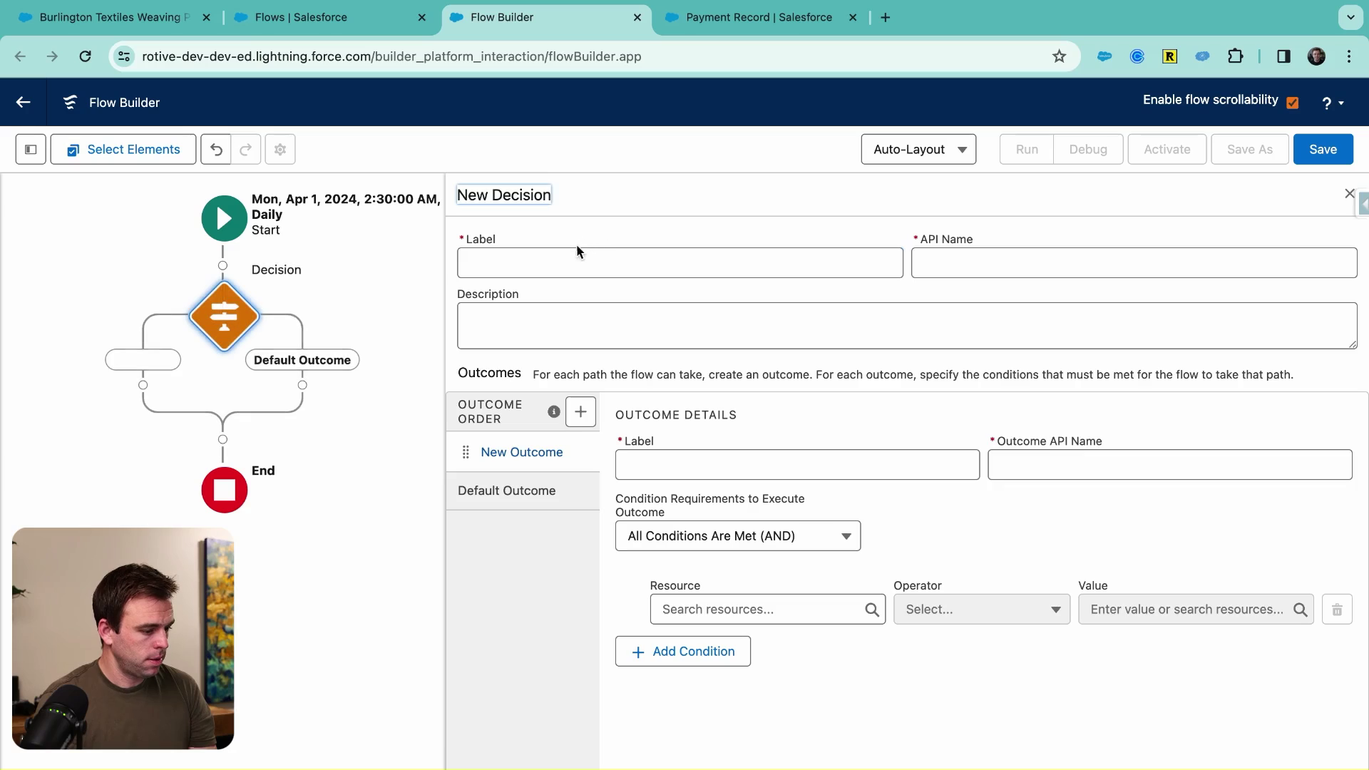
{"action": "type", "text": "What day of the month"}
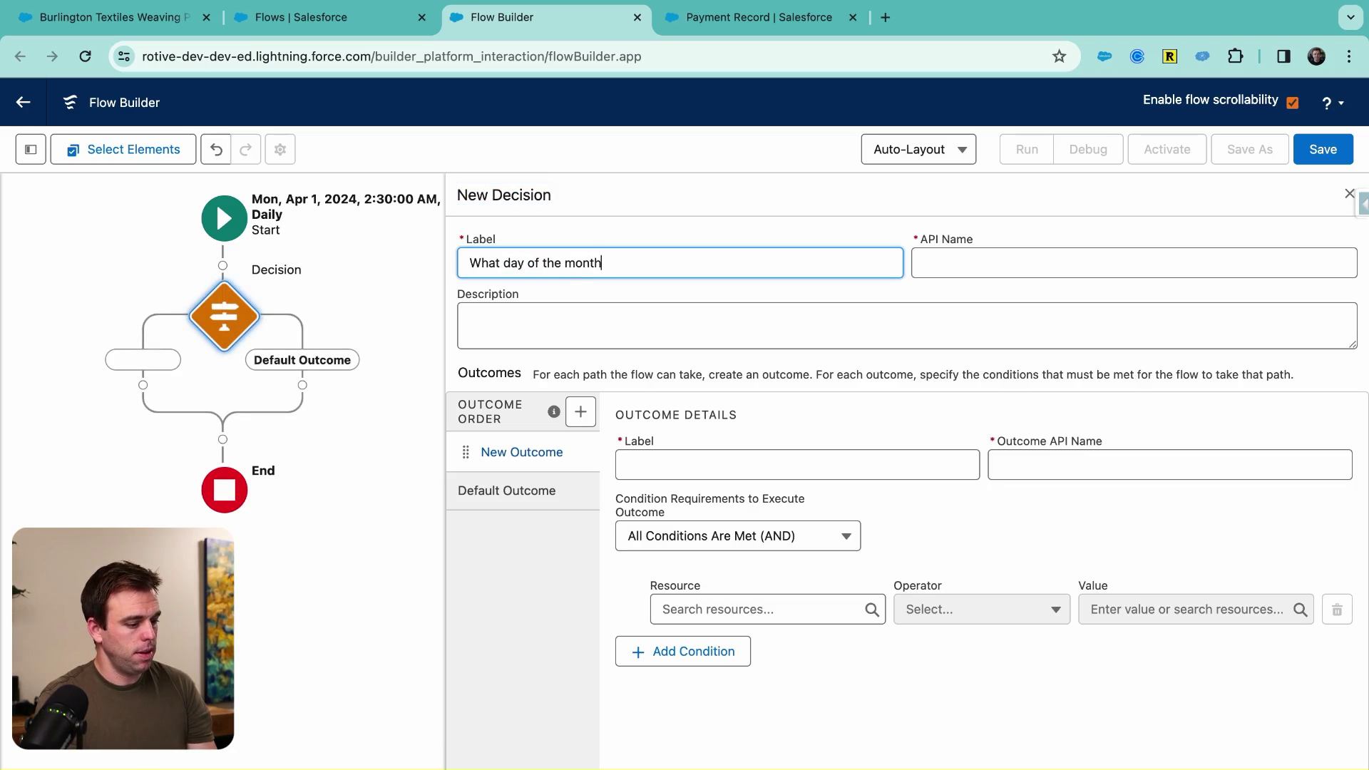
{"action": "type", "text": " is it?"}
Label the decision's default outcome "Not the First" and the new outcome "The First"
{"action": "left_click", "coordinate": [507, 490]}
{"action": "type", "text": "No"}
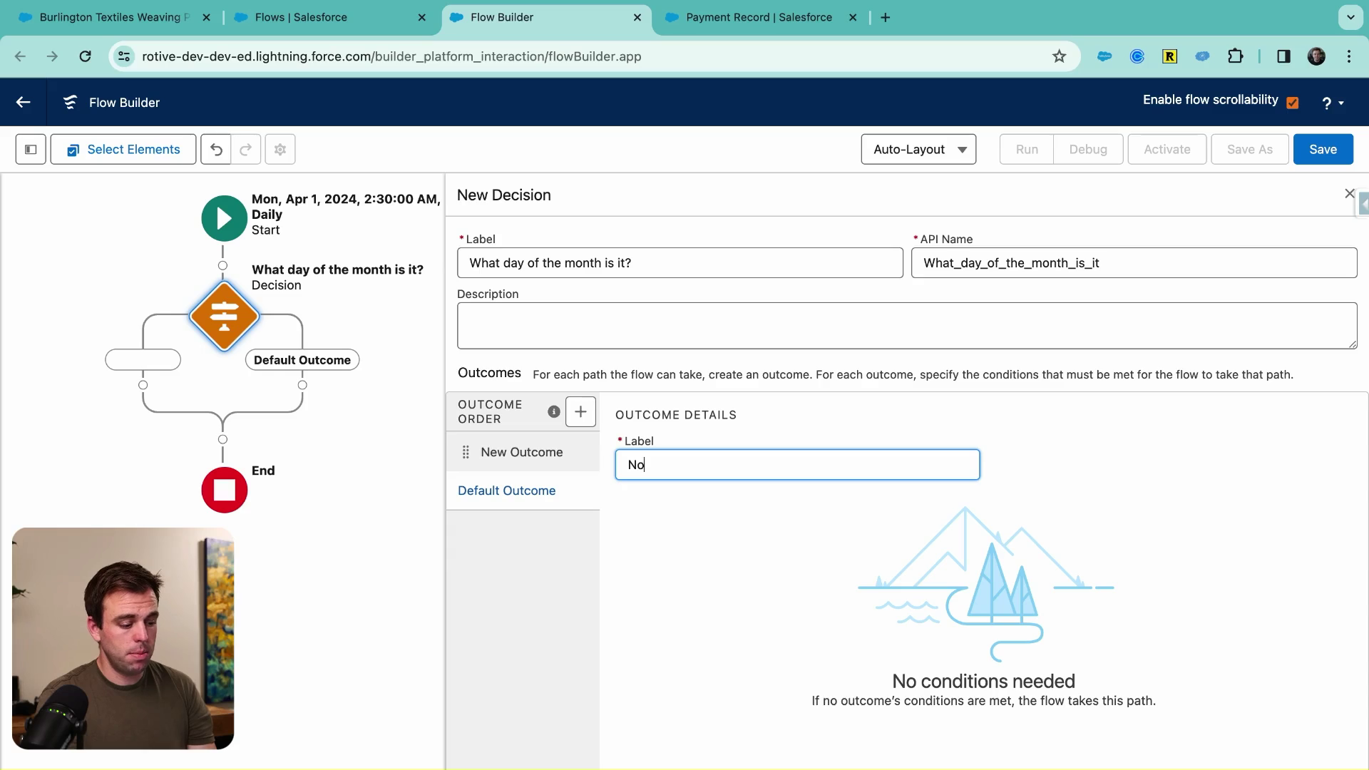
{"action": "type", "text": "t the First"}
{"action": "left_click", "coordinate": [522, 452]}
{"action": "left_click", "coordinate": [663, 471]}
{"action": "type", "text": "The First"}
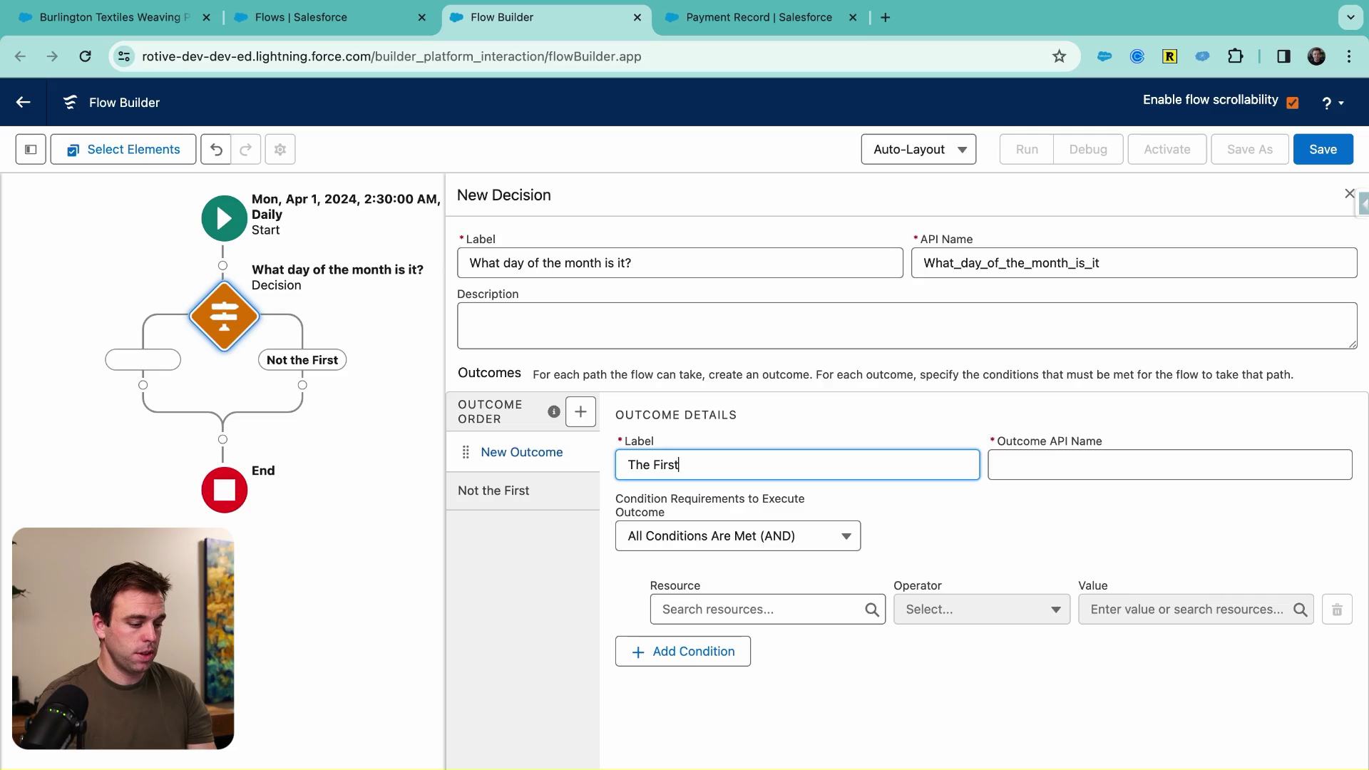
{"action": "key", "text": "Tab"}
{"action": "left_click", "coordinate": [969, 521]}
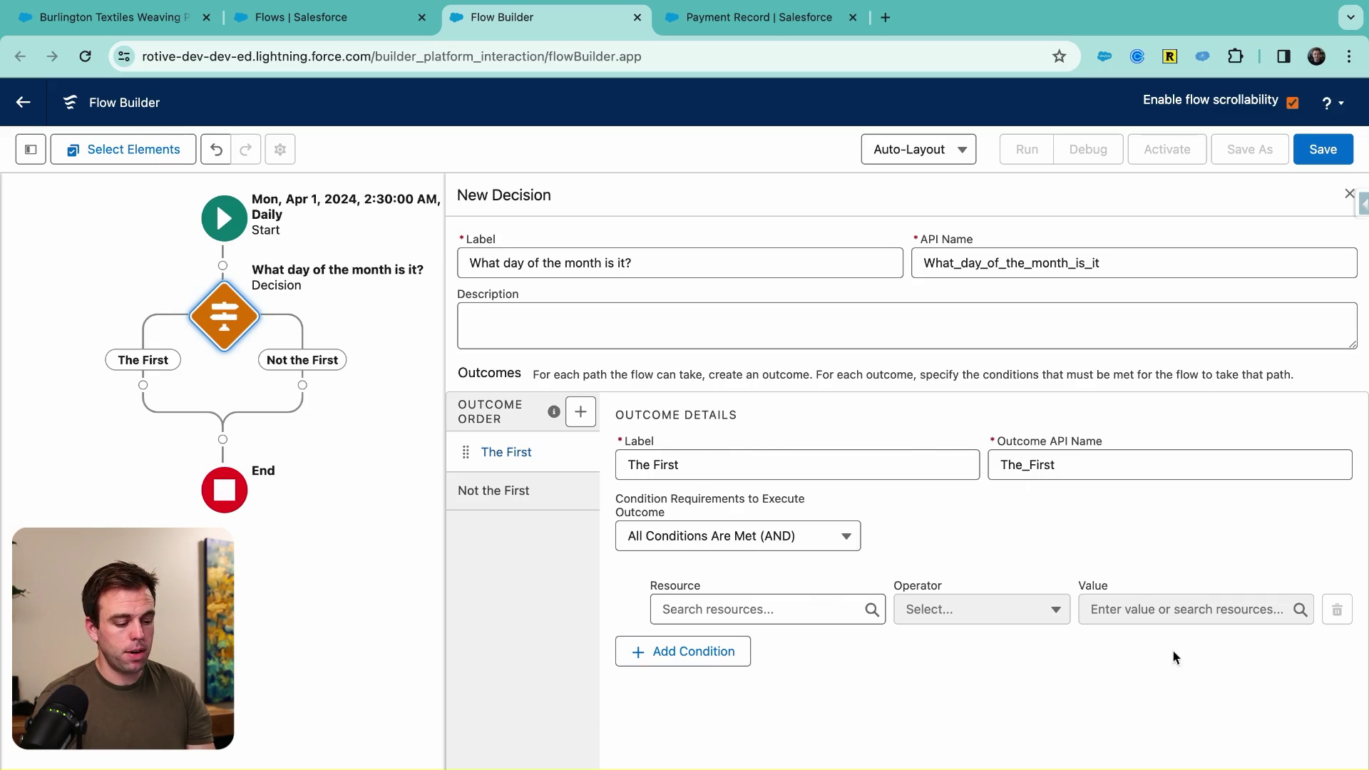
Create a Formula resource for The First outcome's condition, with API name isTodayTheFirst and data type Boolean
{"action": "left_click", "coordinate": [808, 615]}
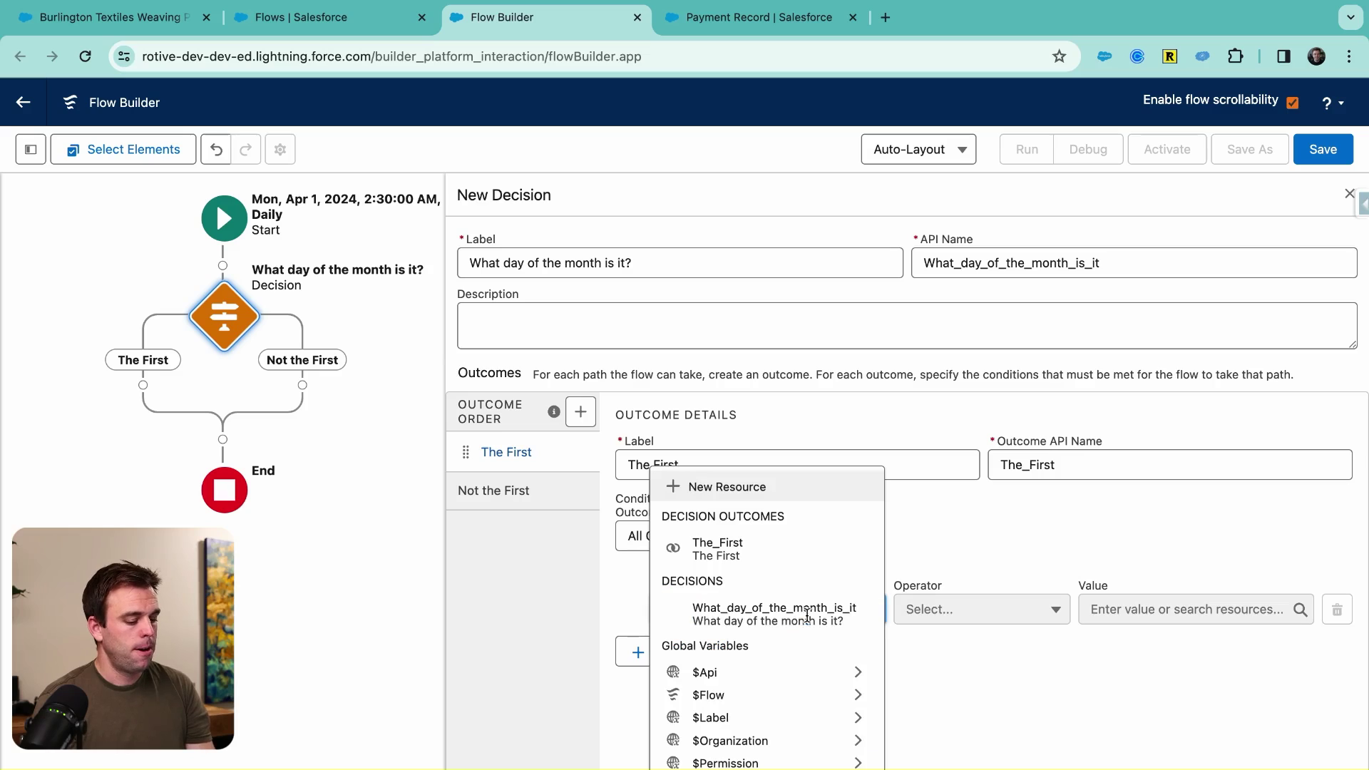
{"action": "left_click", "coordinate": [762, 490]}
{"action": "left_click", "coordinate": [518, 376]}
{"action": "left_click", "coordinate": [414, 492]}
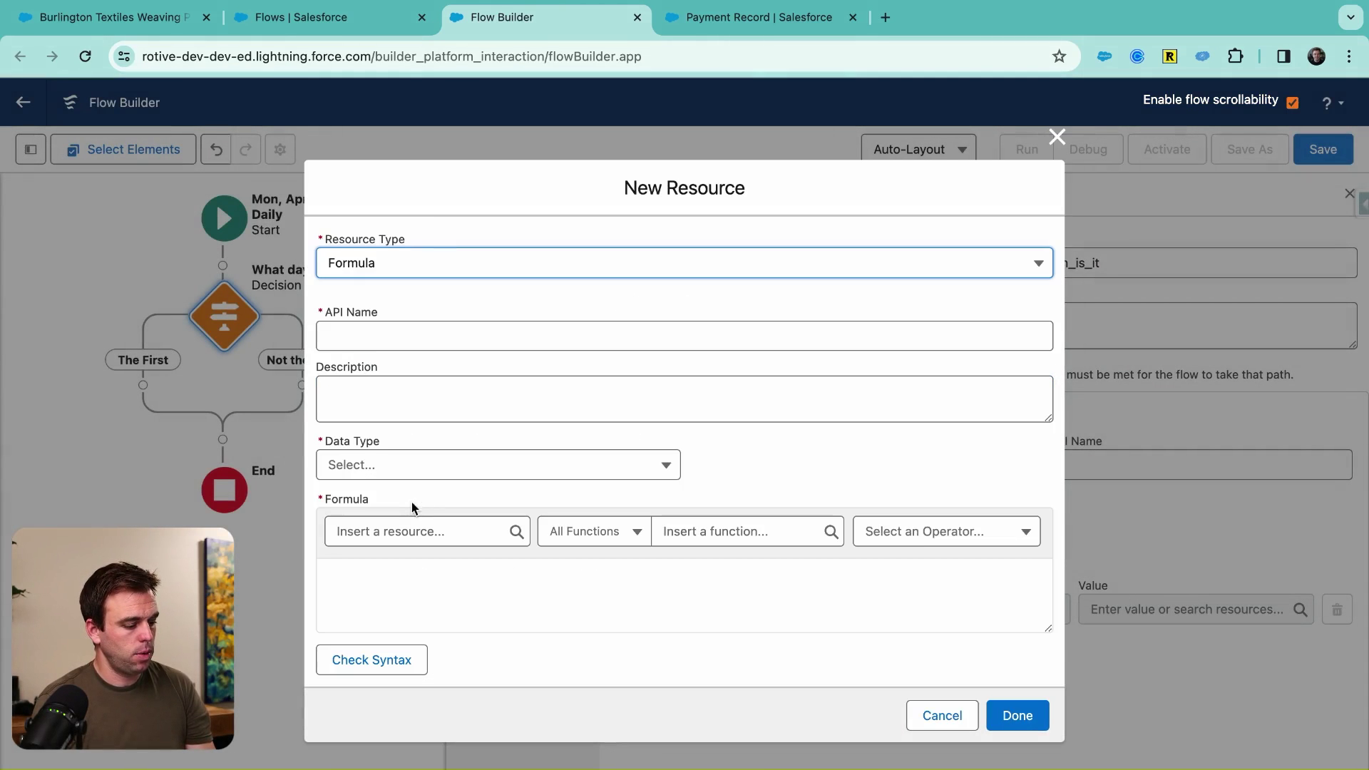
{"action": "left_click", "coordinate": [390, 332]}
{"action": "type", "text": "isTodayTheFirst"}
{"action": "key", "text": "Tab"}
{"action": "left_click", "coordinate": [386, 464]}
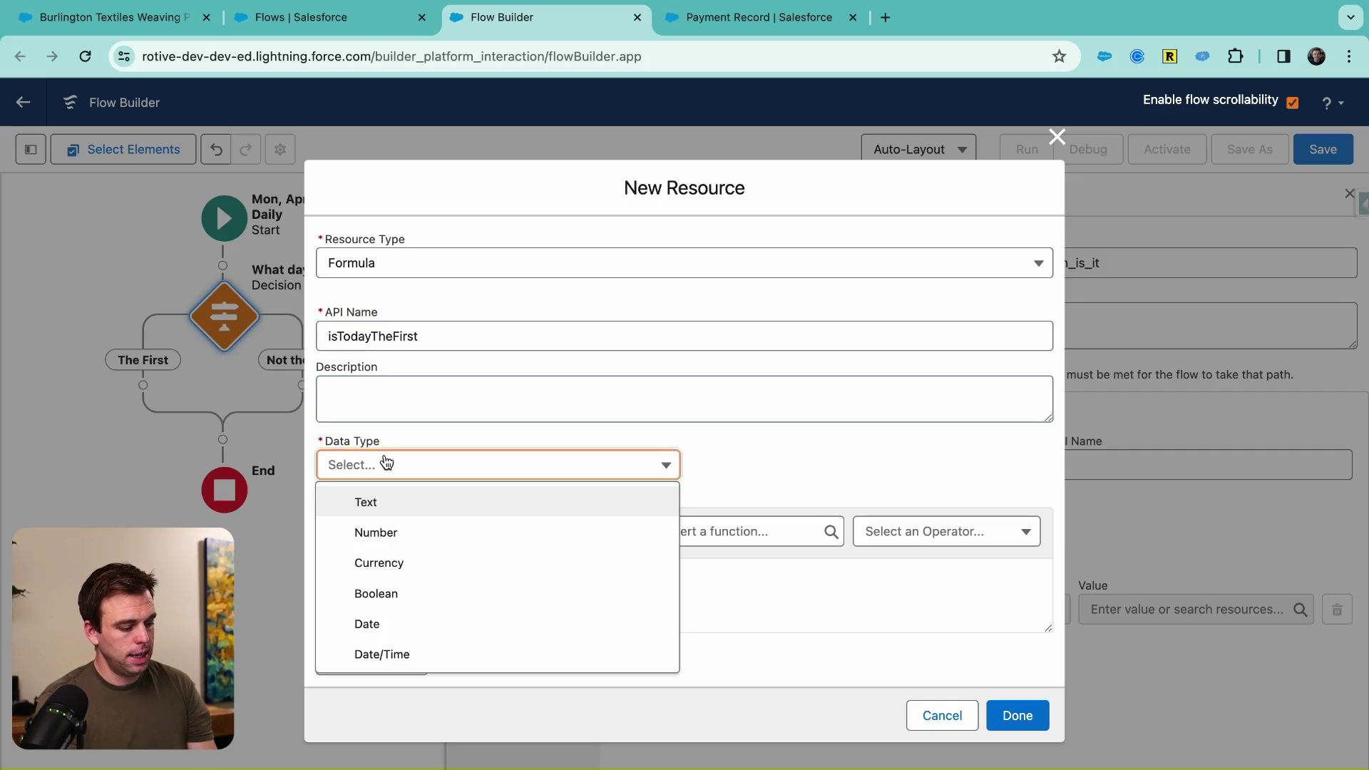
{"action": "left_click", "coordinate": [425, 592]}
{"action": "left_click", "coordinate": [440, 594]}
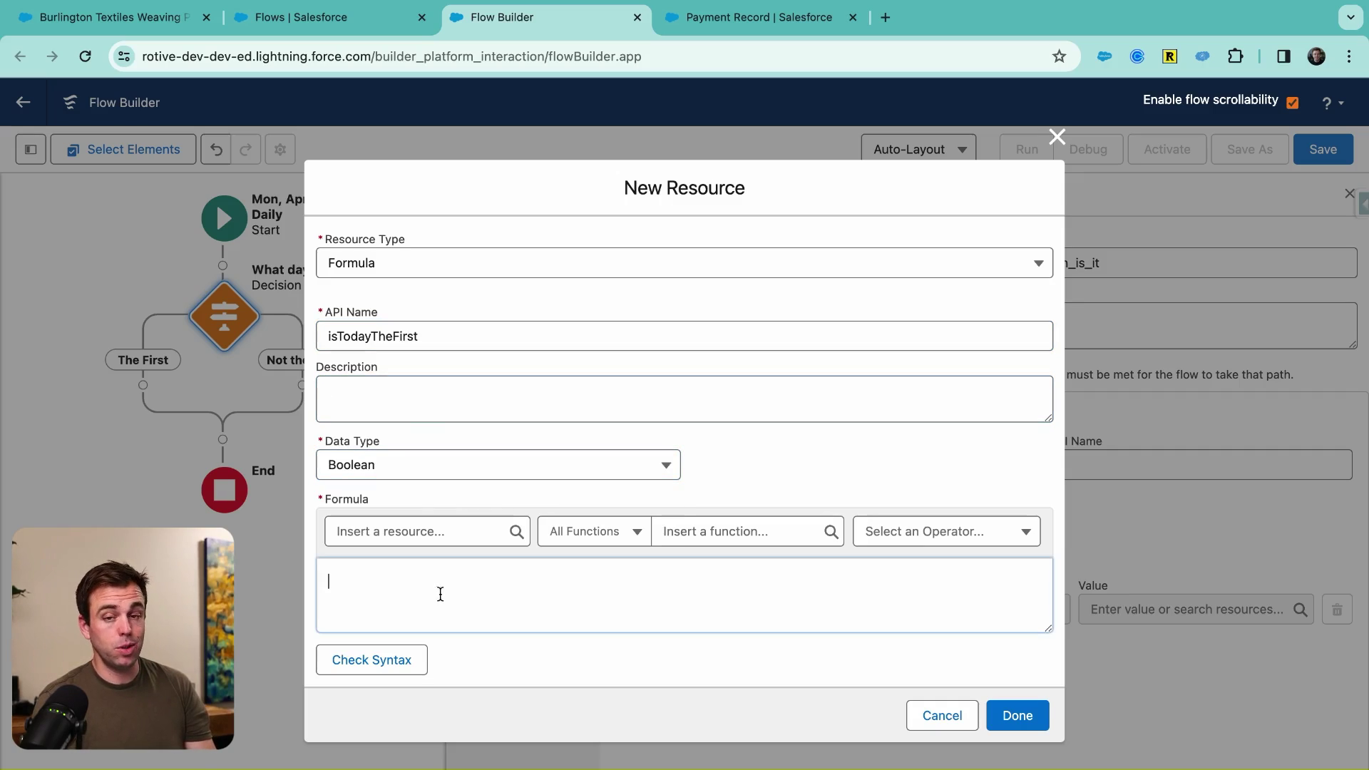
Build the formula DAY(TODAY()) by inserting the DAY function and using TODAY() as its date argument
{"action": "left_click", "coordinate": [421, 531]}
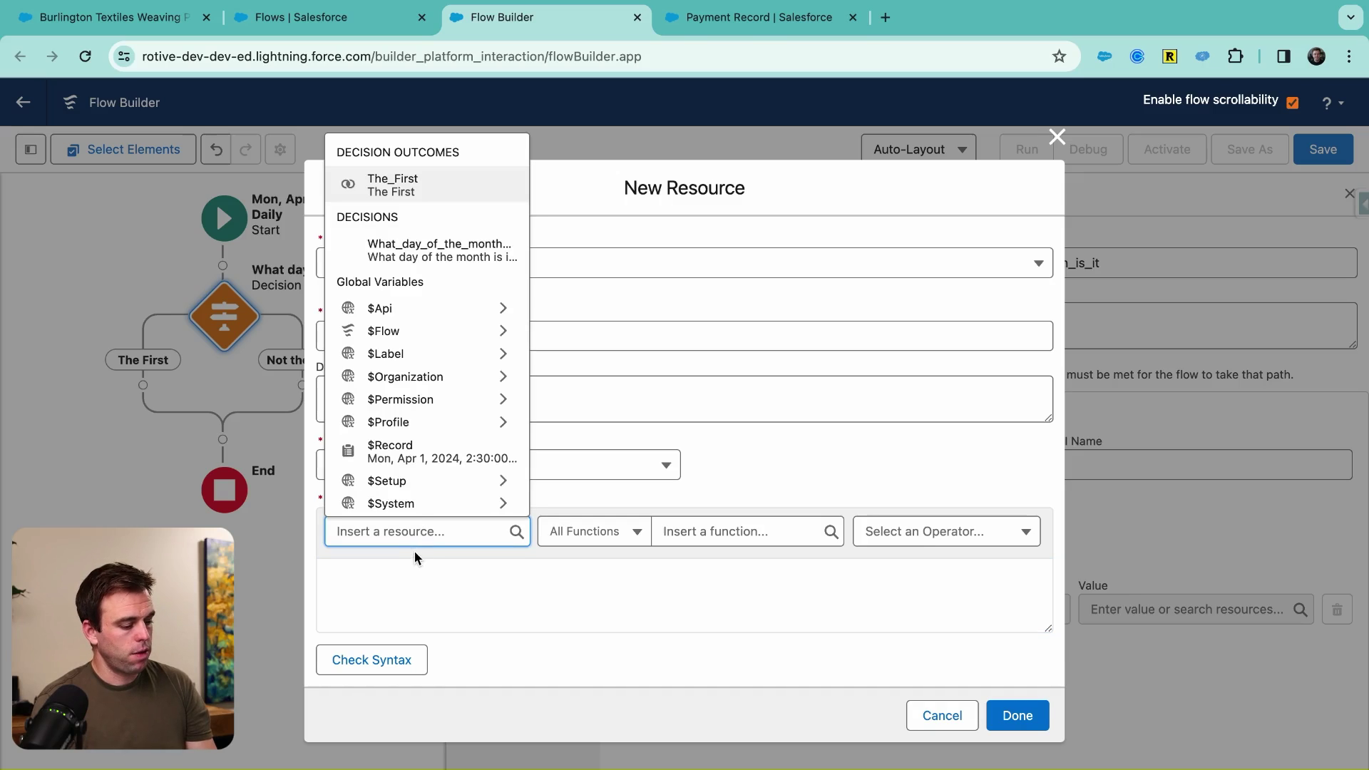
{"action": "left_click", "coordinate": [410, 605]}
{"action": "type", "text": "TO"}
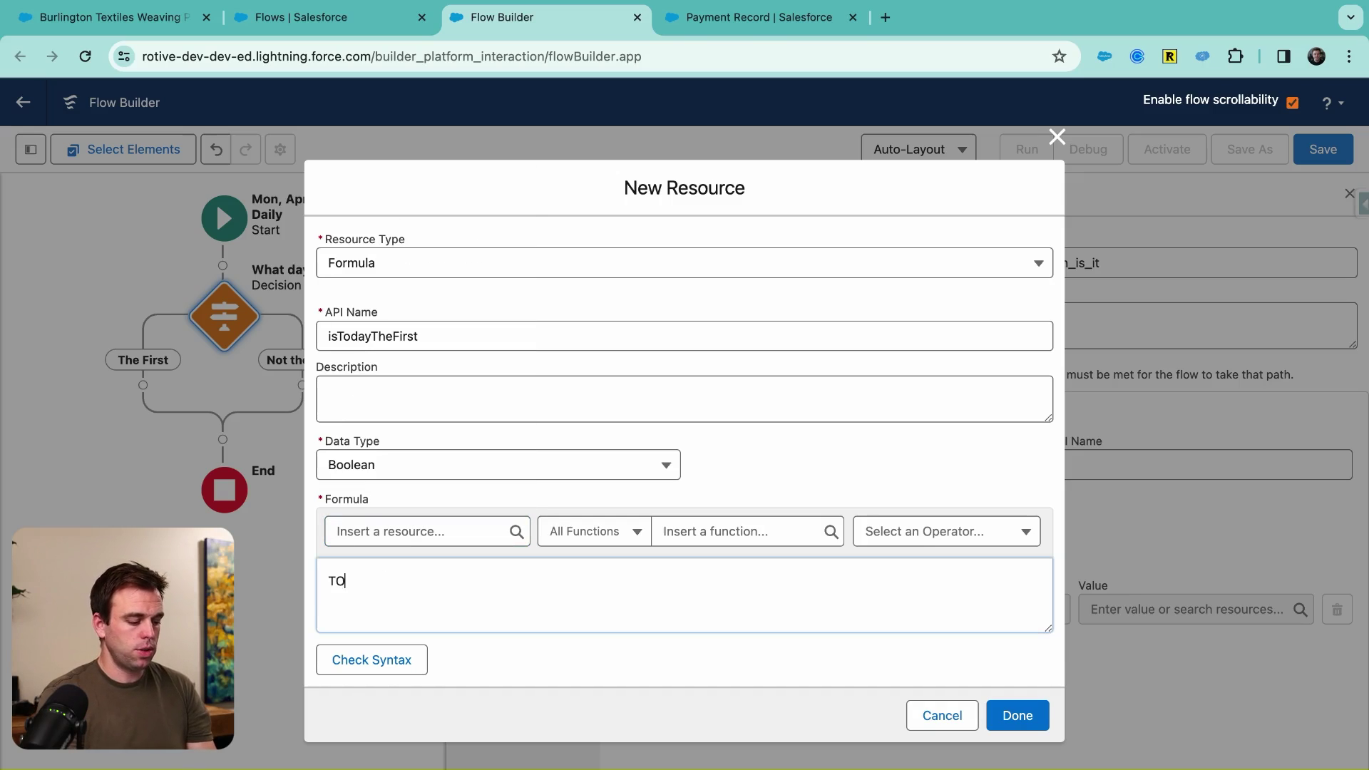
{"action": "type", "text": "DAY()"}
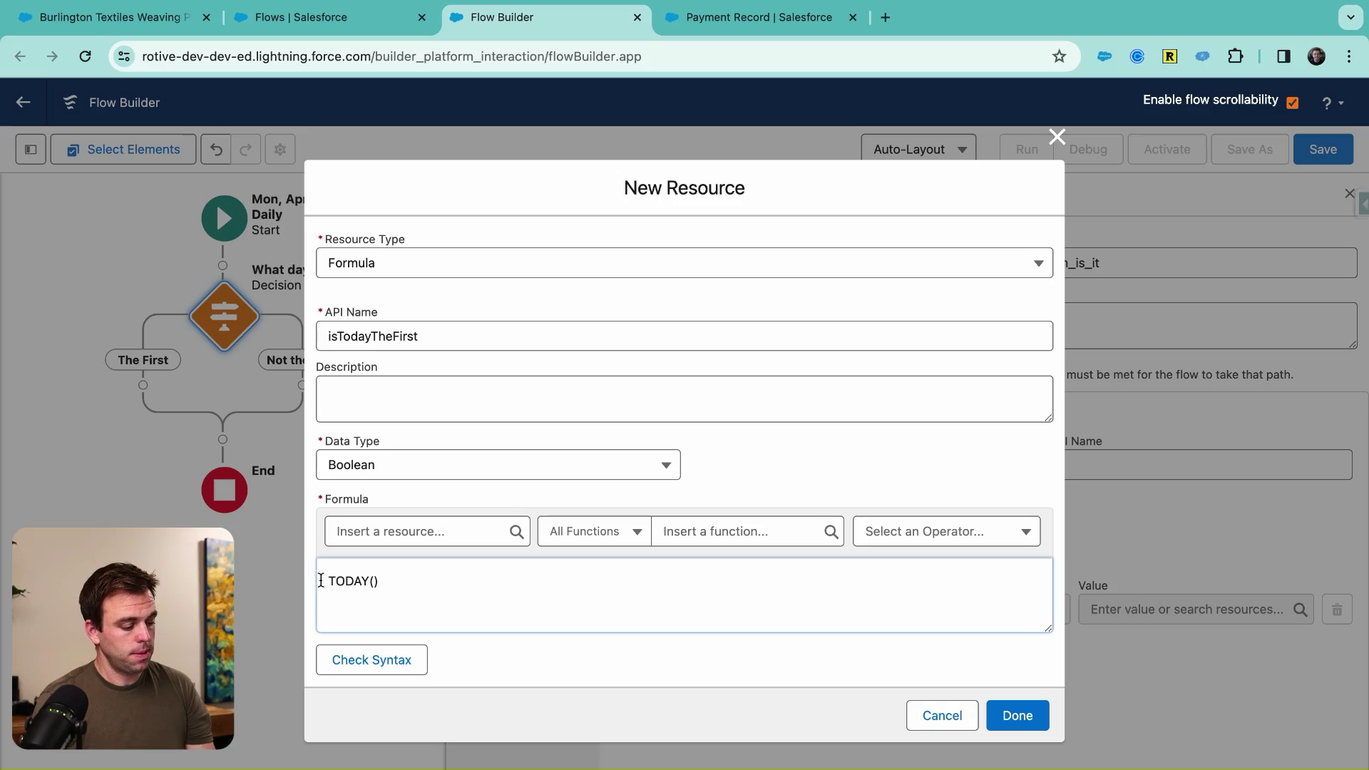
{"action": "left_click", "coordinate": [734, 540]}
{"action": "type", "text": "dauy"}
{"action": "key", "text": "BackSpace"}
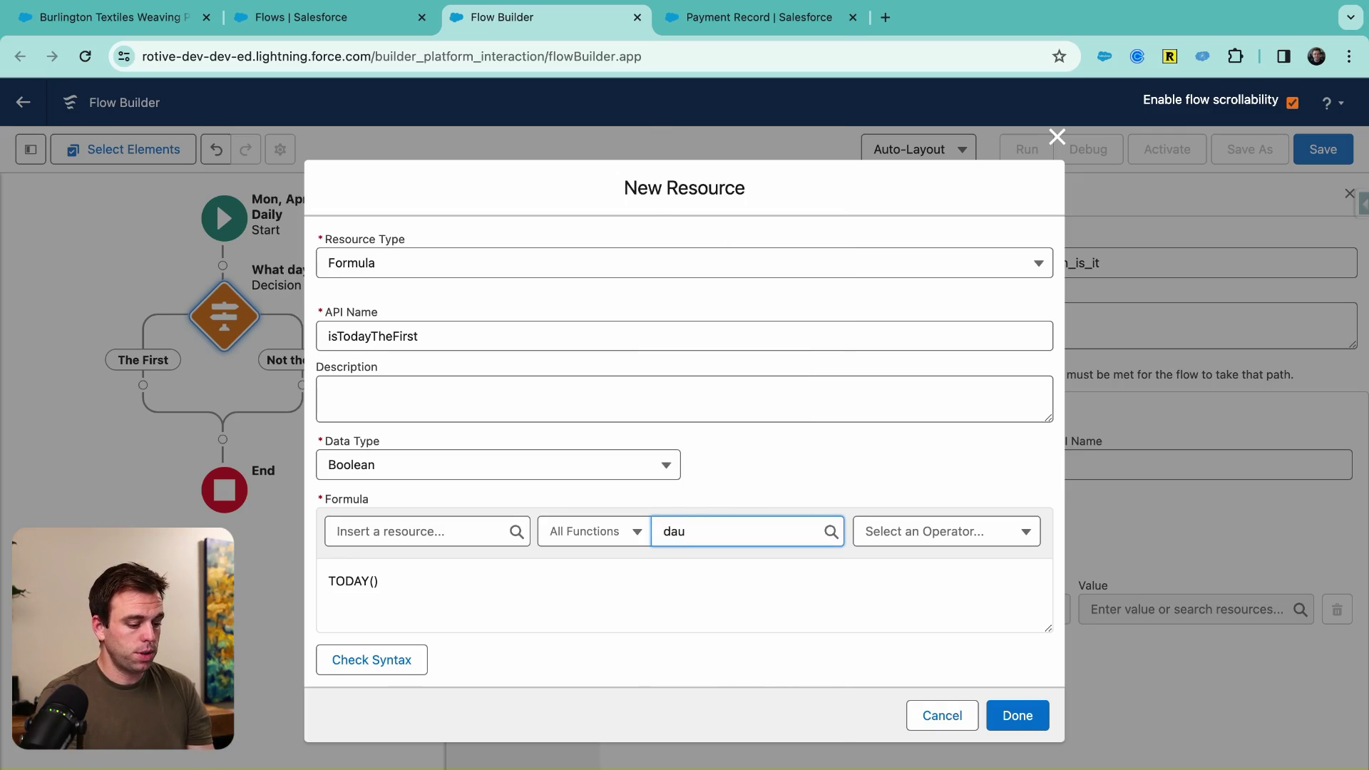
{"action": "key", "text": "BackSpace"}
{"action": "type", "text": "y"}
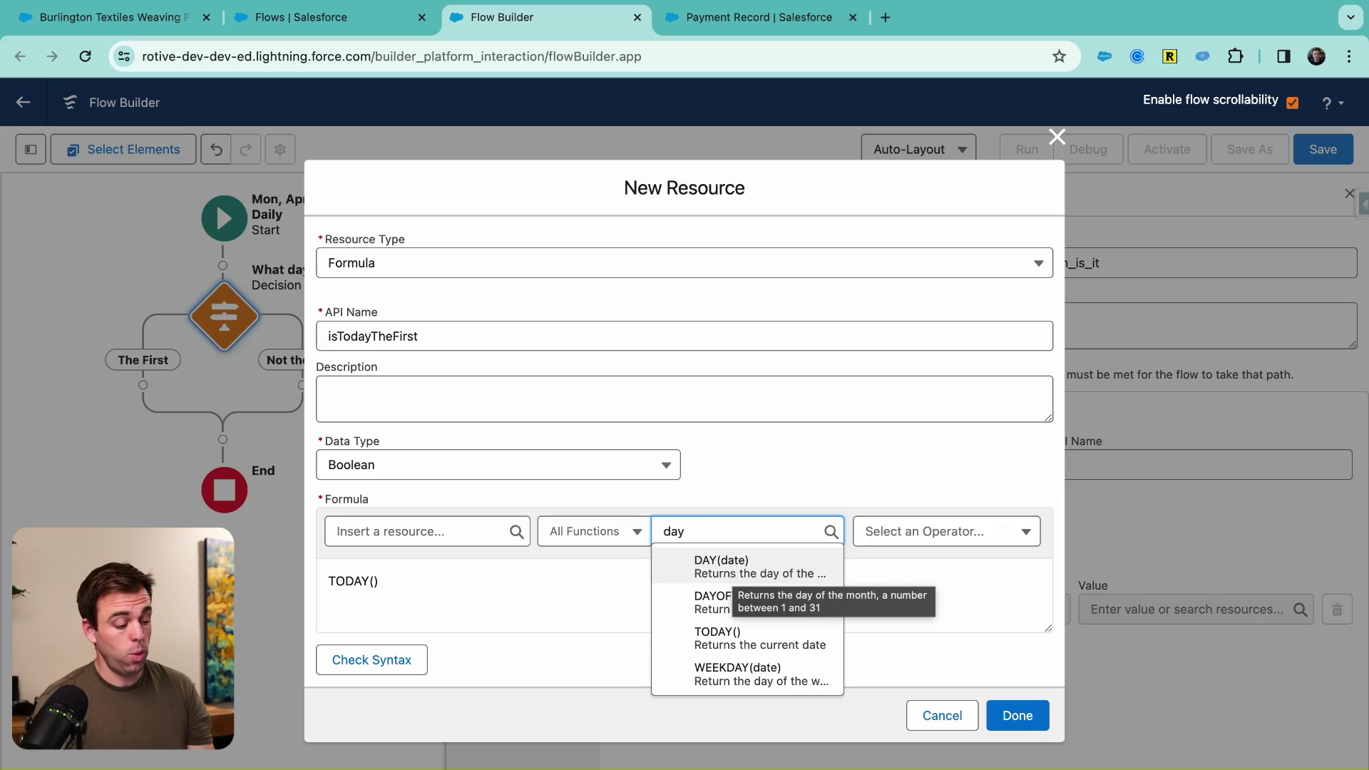
{"action": "left_click", "coordinate": [735, 577]}
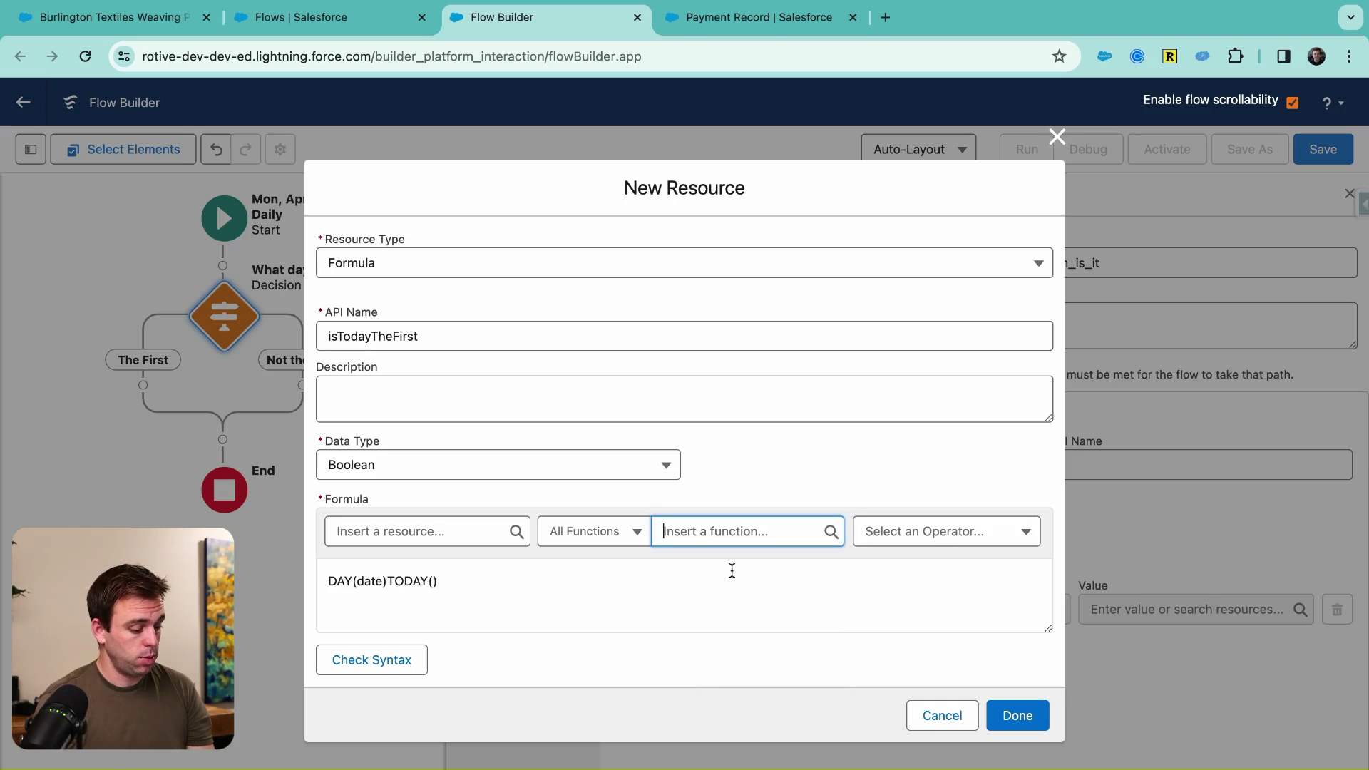
{"action": "double_click", "coordinate": [367, 582]}
{"action": "key", "text": "BackSpace"}
{"action": "key", "text": "Delete"}
{"action": "key", "text": "End"}
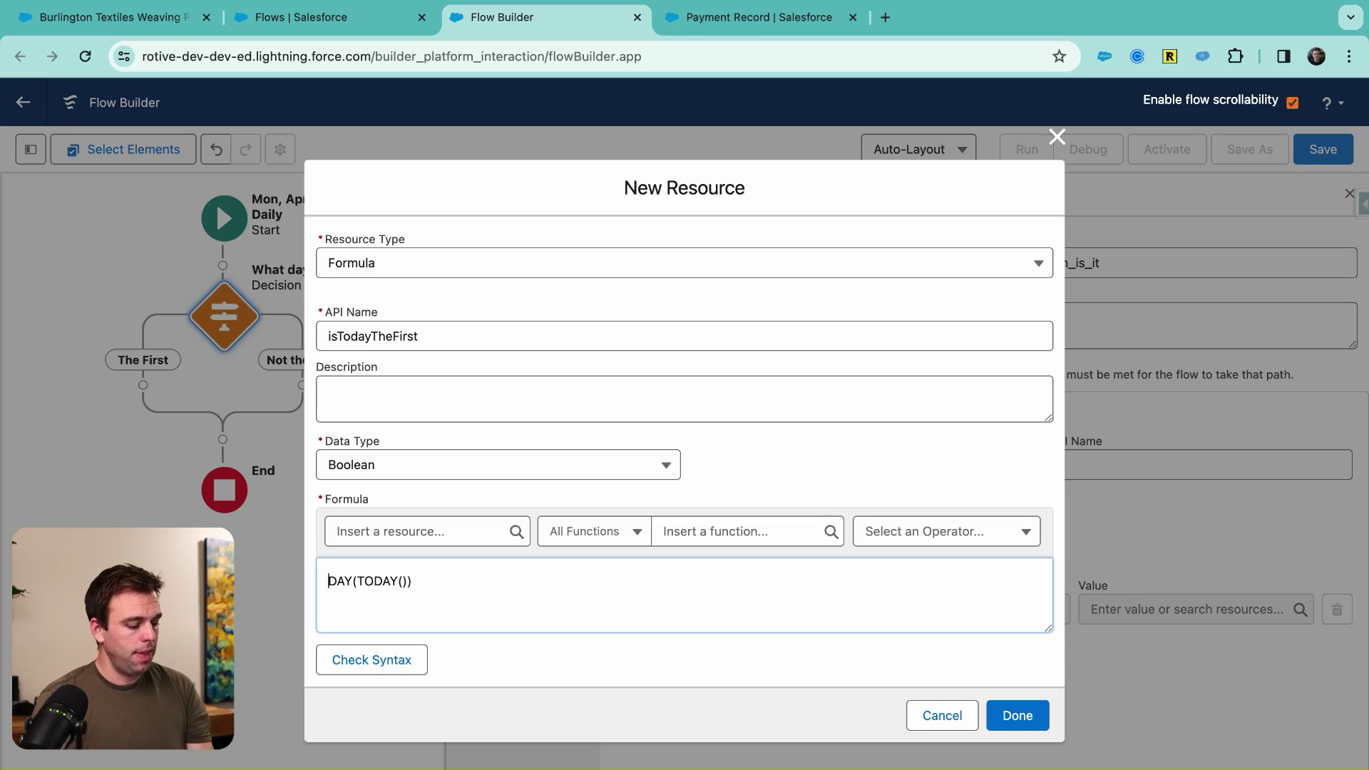
Try comparing the day with one by extending the formula to 1 = DAY(TODAY())
{"action": "type", "text": "1 ="}
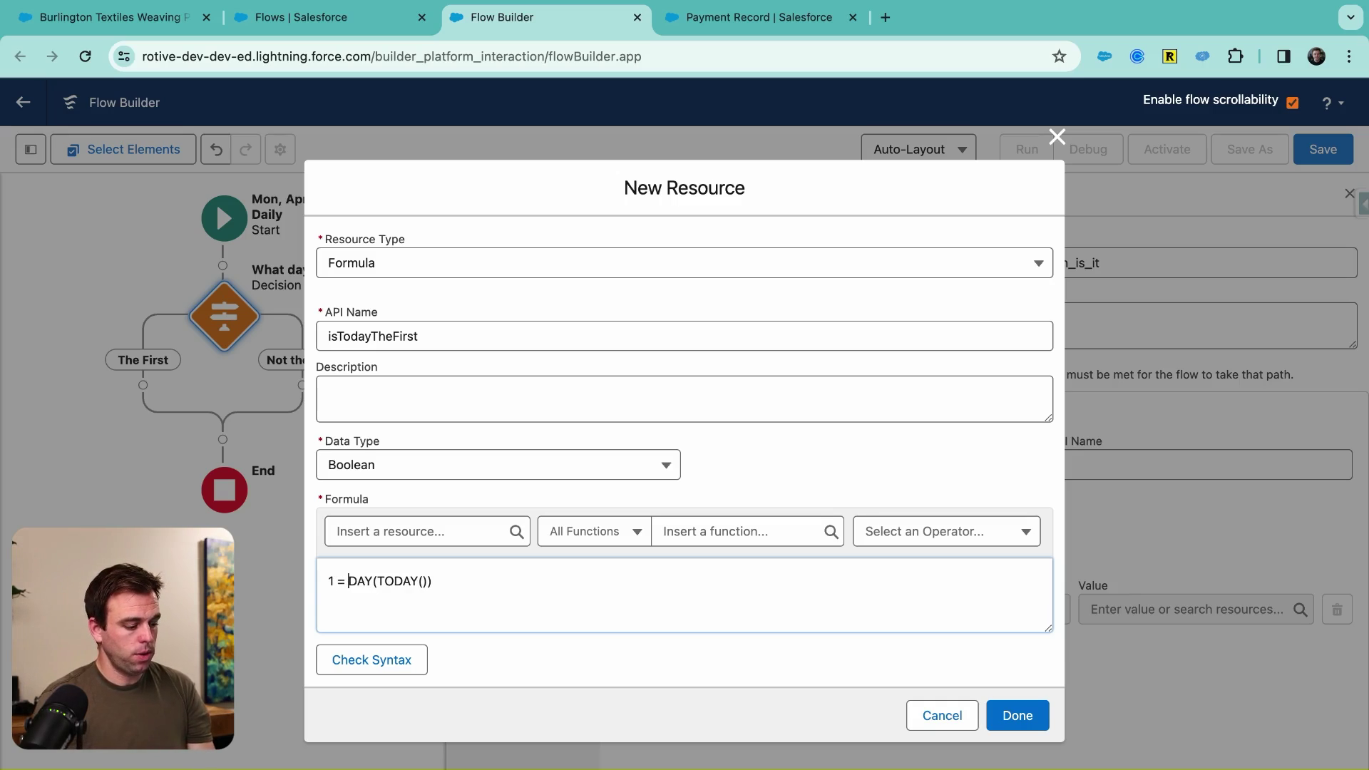
{"action": "key", "text": "shift+End"}
{"action": "left_click", "coordinate": [595, 594]}
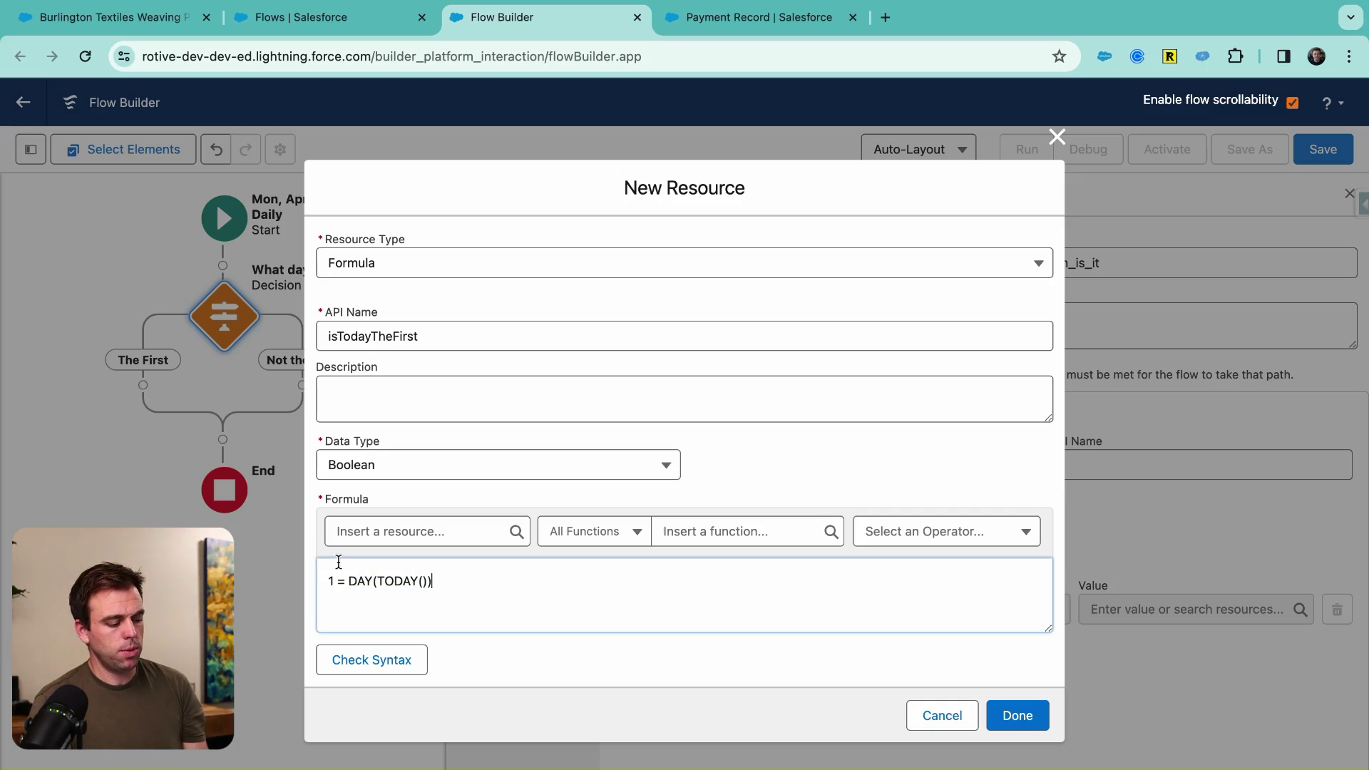
{"action": "left_click_drag", "start_coordinate": [330, 578], "coordinate": [526, 567]}
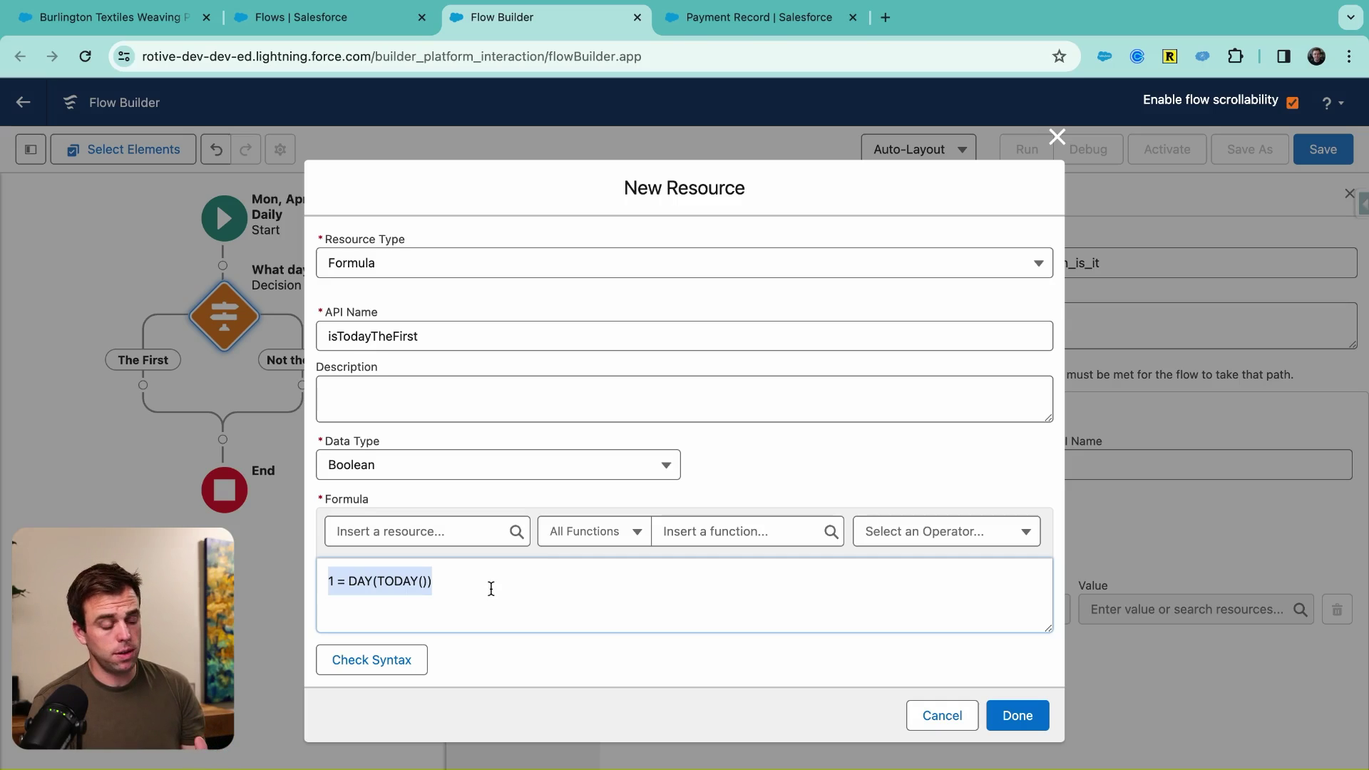
{"action": "left_click", "coordinate": [491, 588]}
Set the formula resource's data type to Number with 0 decimal places and reduce the formula to DAY(TODAY())
{"action": "left_click", "coordinate": [416, 477]}
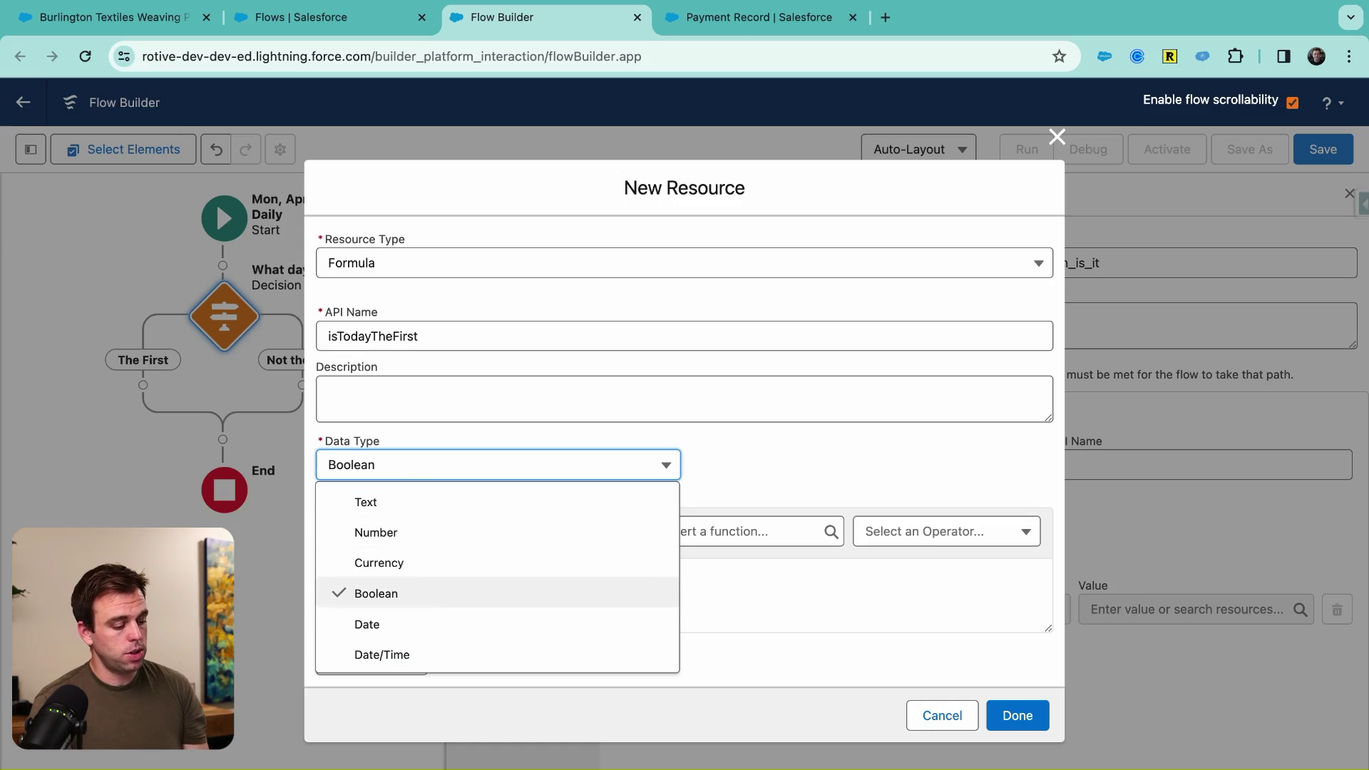
{"action": "left_click", "coordinate": [419, 535]}
{"action": "left_click_drag", "start_coordinate": [349, 606], "coordinate": [282, 614]}
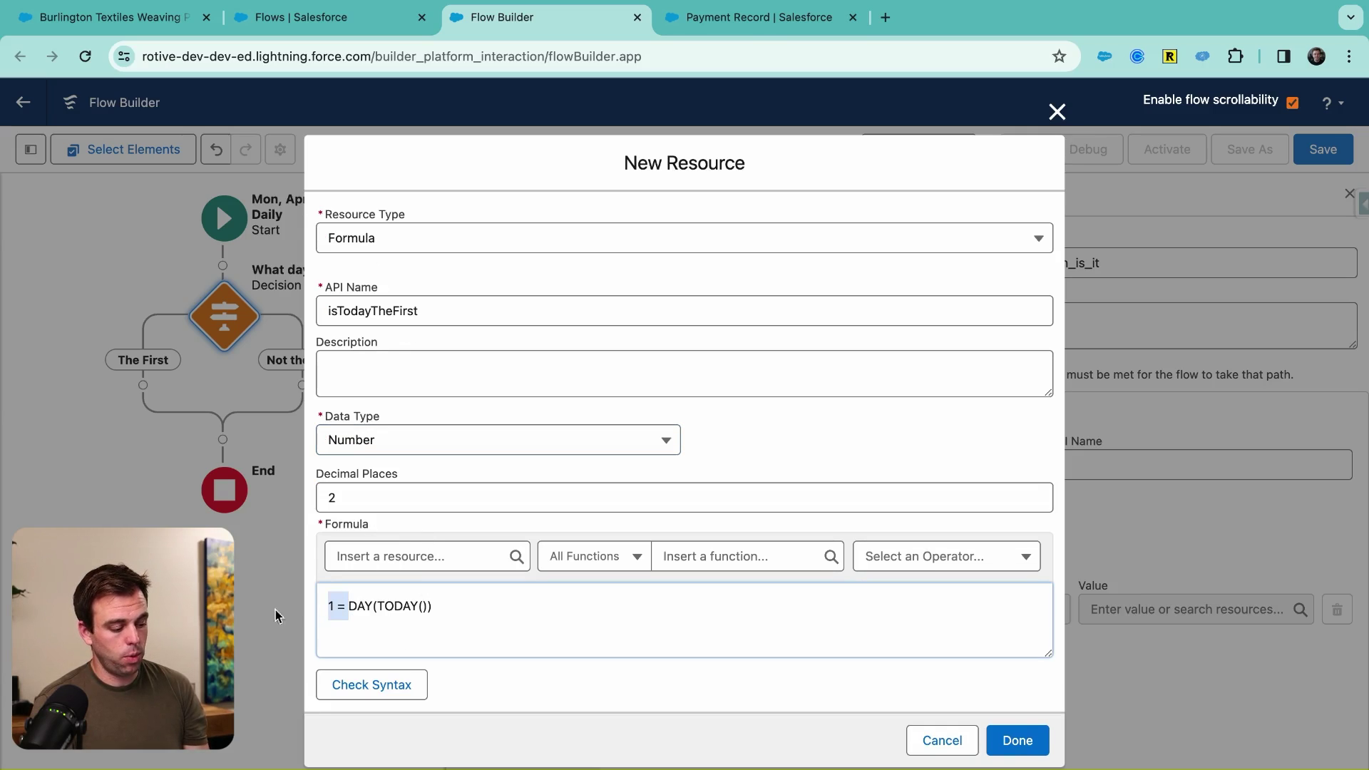
{"action": "key", "text": "BackSpace"}
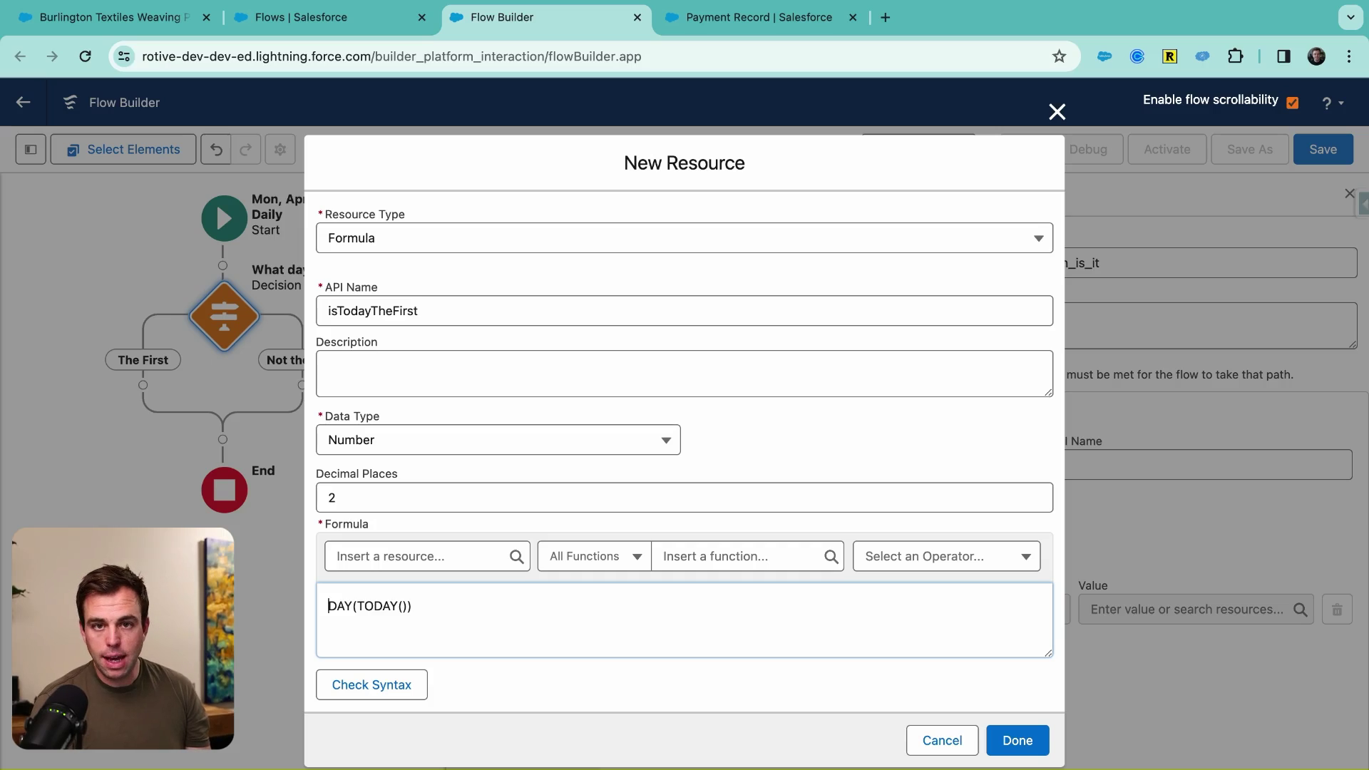
{"action": "left_click", "coordinate": [390, 485]}
{"action": "key", "text": "BackSpace"}
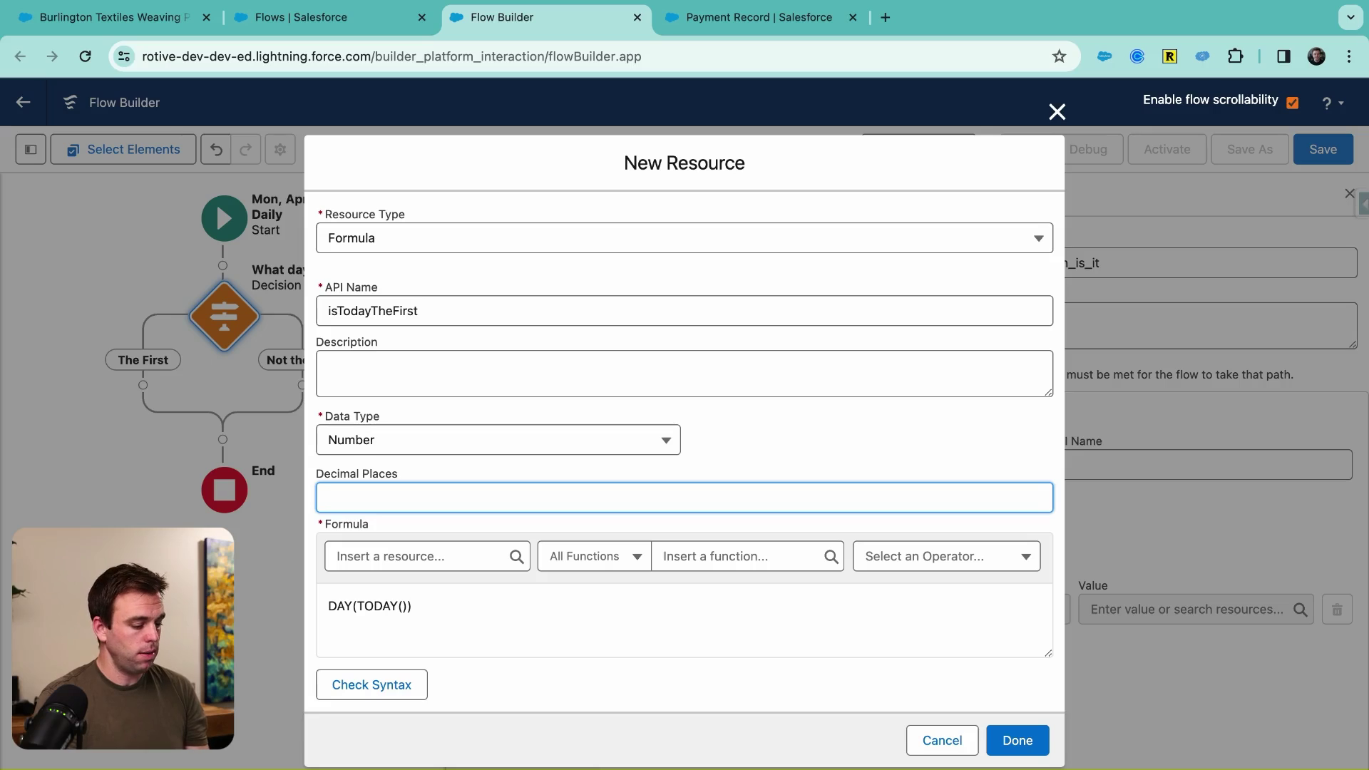
Rename the formula resource to dayOfTheMonth and finish creating it
{"action": "key", "text": "shift+Tab"}
{"action": "key", "text": "shift+Tab"}
{"action": "key", "text": "shift+Tab"}
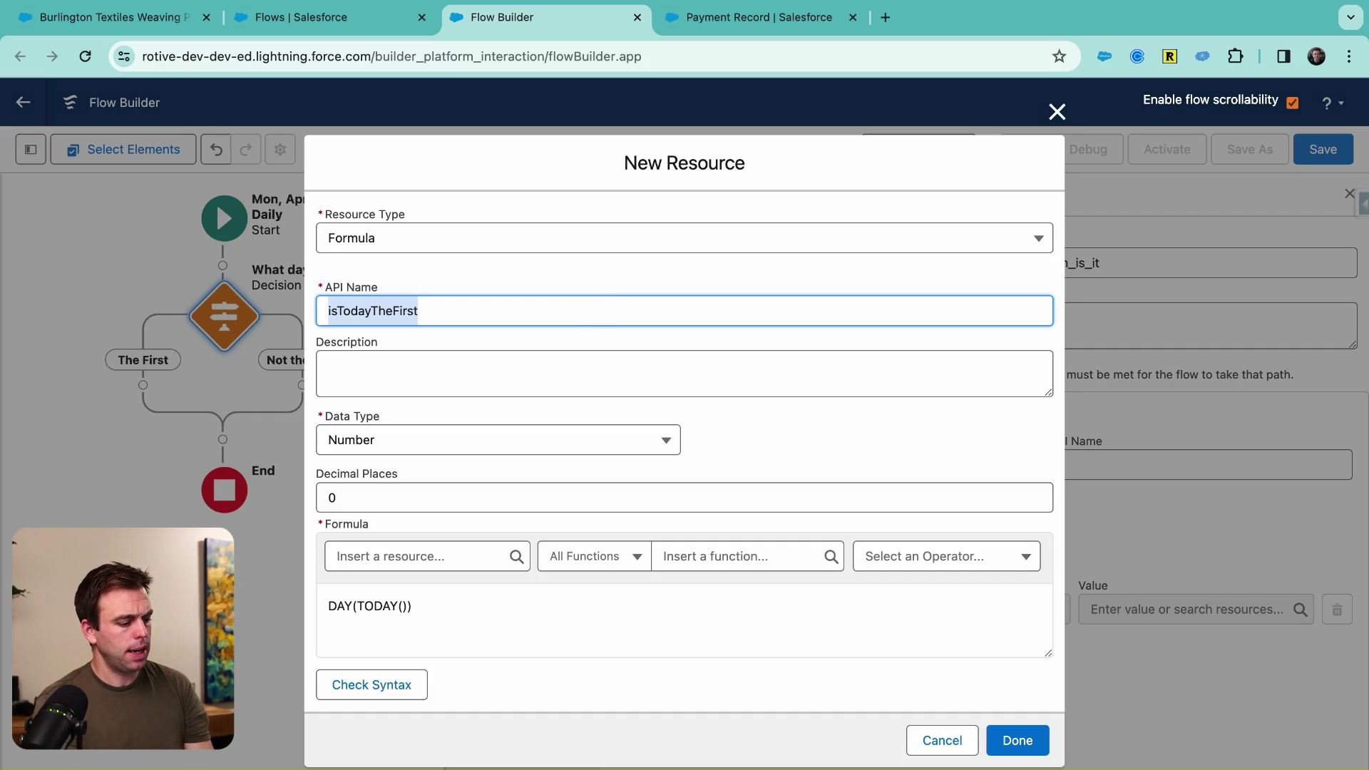
{"action": "type", "text": "DayofTh"}
{"action": "key", "text": "BackSpace"}
{"action": "key", "text": "BackSpace"}
{"action": "key", "text": "BackSpace"}
{"action": "key", "text": "BackSpace"}
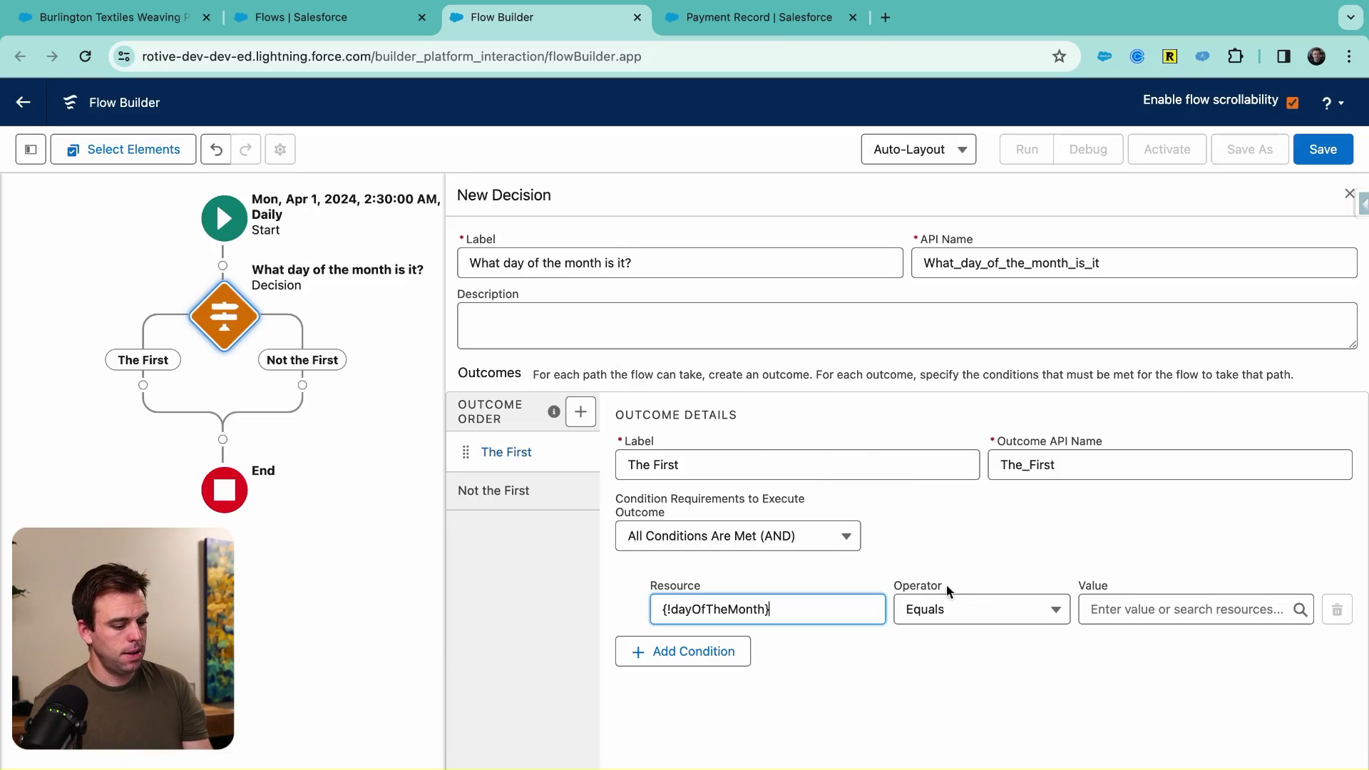
Complete The First outcome's condition as dayOfTheMonth Equals 1
{"action": "key", "text": "Tab"}
{"action": "key", "text": "Tab"}
{"action": "type", "text": "1"}
{"action": "left_click", "coordinate": [1201, 511]}
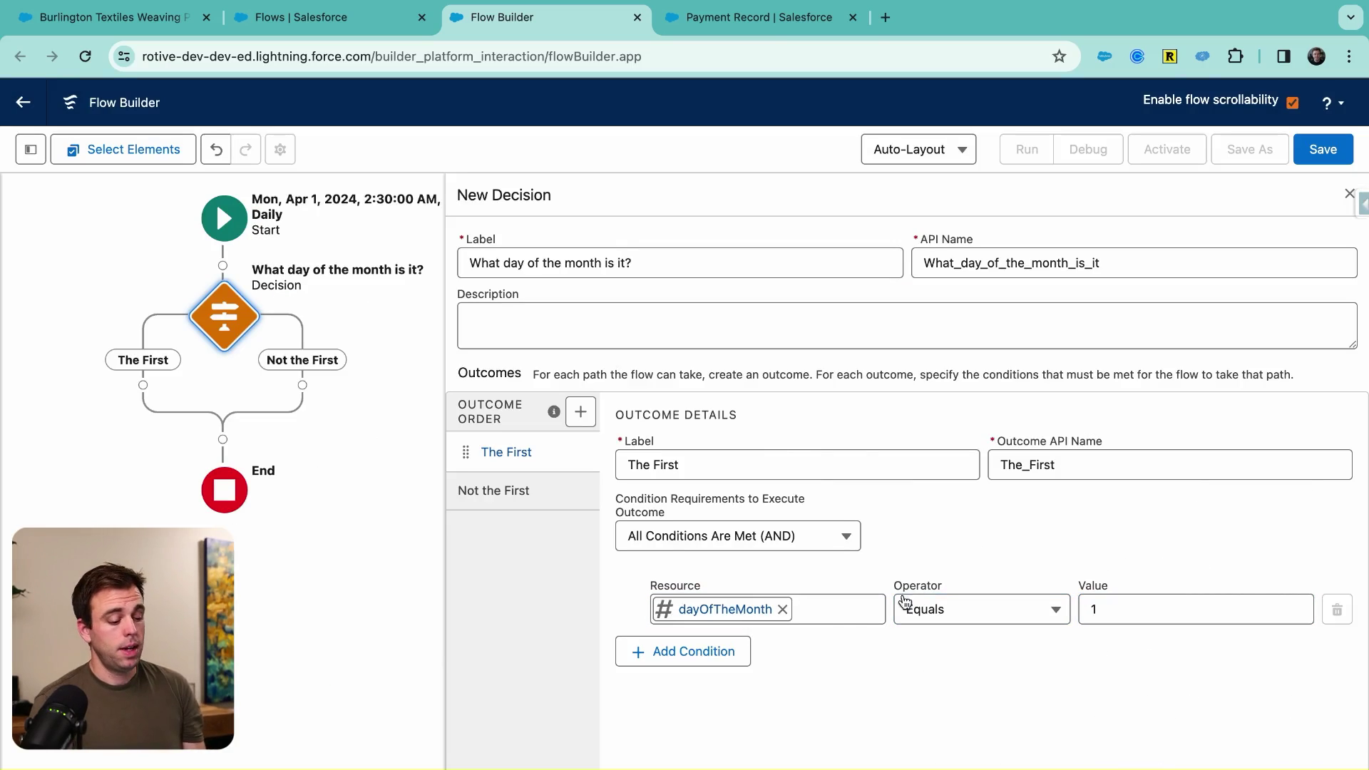
Set the outcome's requirement to Any Condition Is Met (OR), trying a second condition dayOfTheMonth Equals 15 and deleting it
{"action": "left_click", "coordinate": [695, 651]}
{"action": "left_click", "coordinate": [735, 536]}
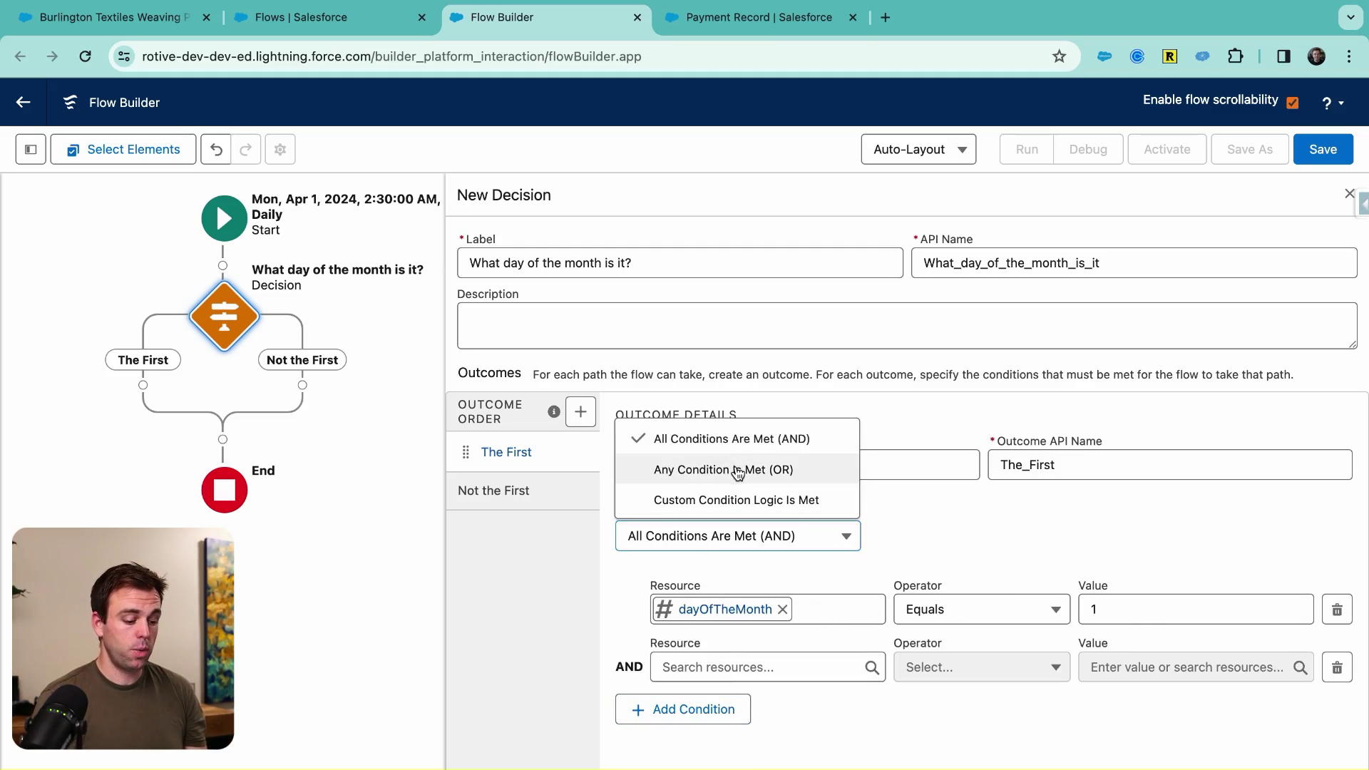
{"action": "left_click", "coordinate": [741, 470]}
{"action": "left_click", "coordinate": [758, 663]}
{"action": "type", "text": "day"}
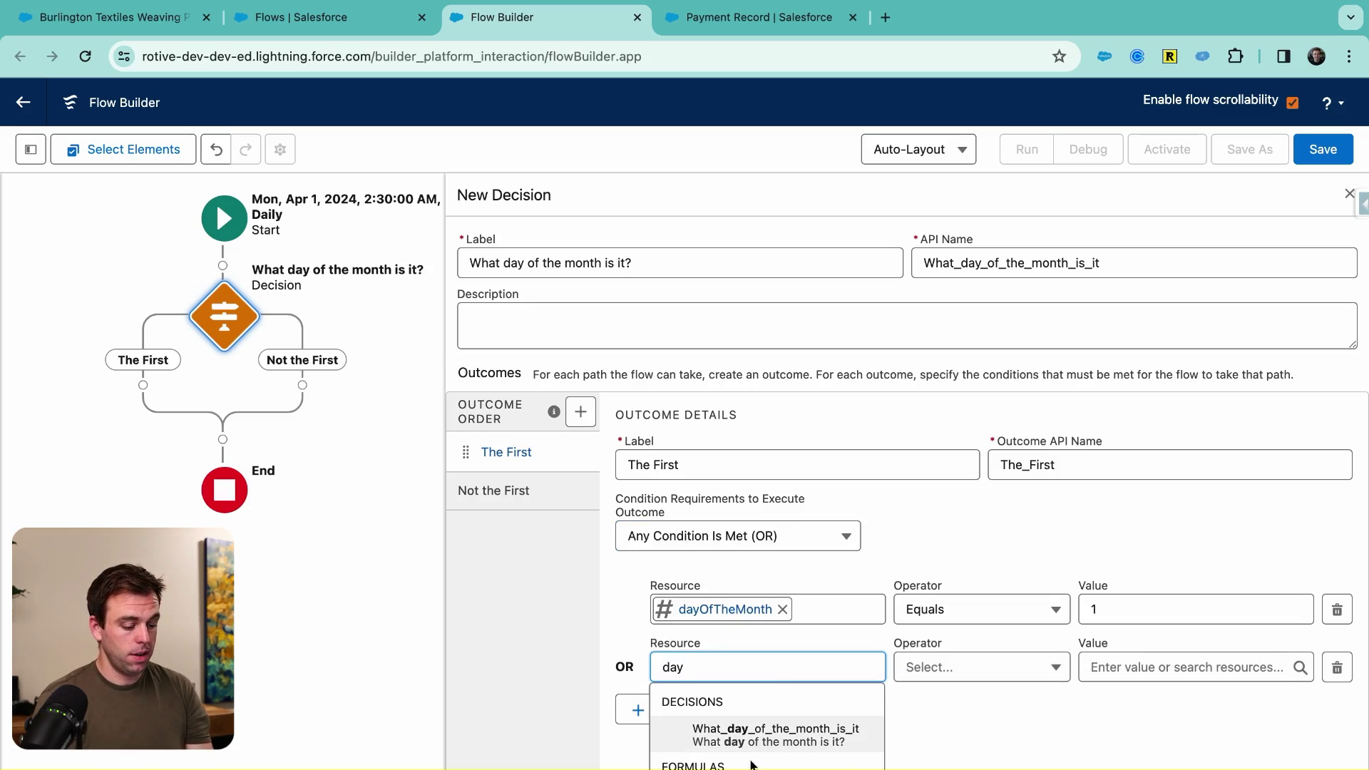
{"action": "left_click", "coordinate": [753, 766]}
{"action": "left_click", "coordinate": [1183, 671]}
{"action": "type", "text": "15"}
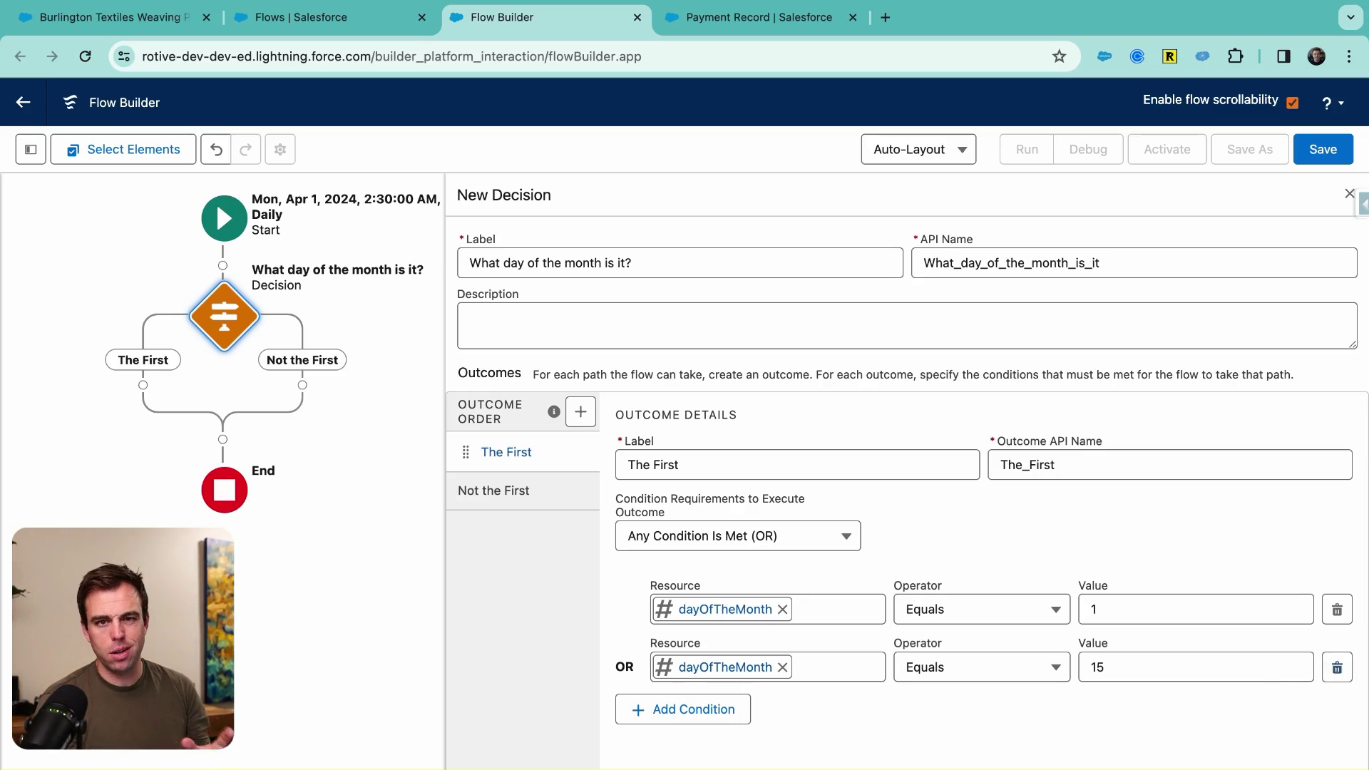
{"action": "left_click", "coordinate": [1338, 666]}
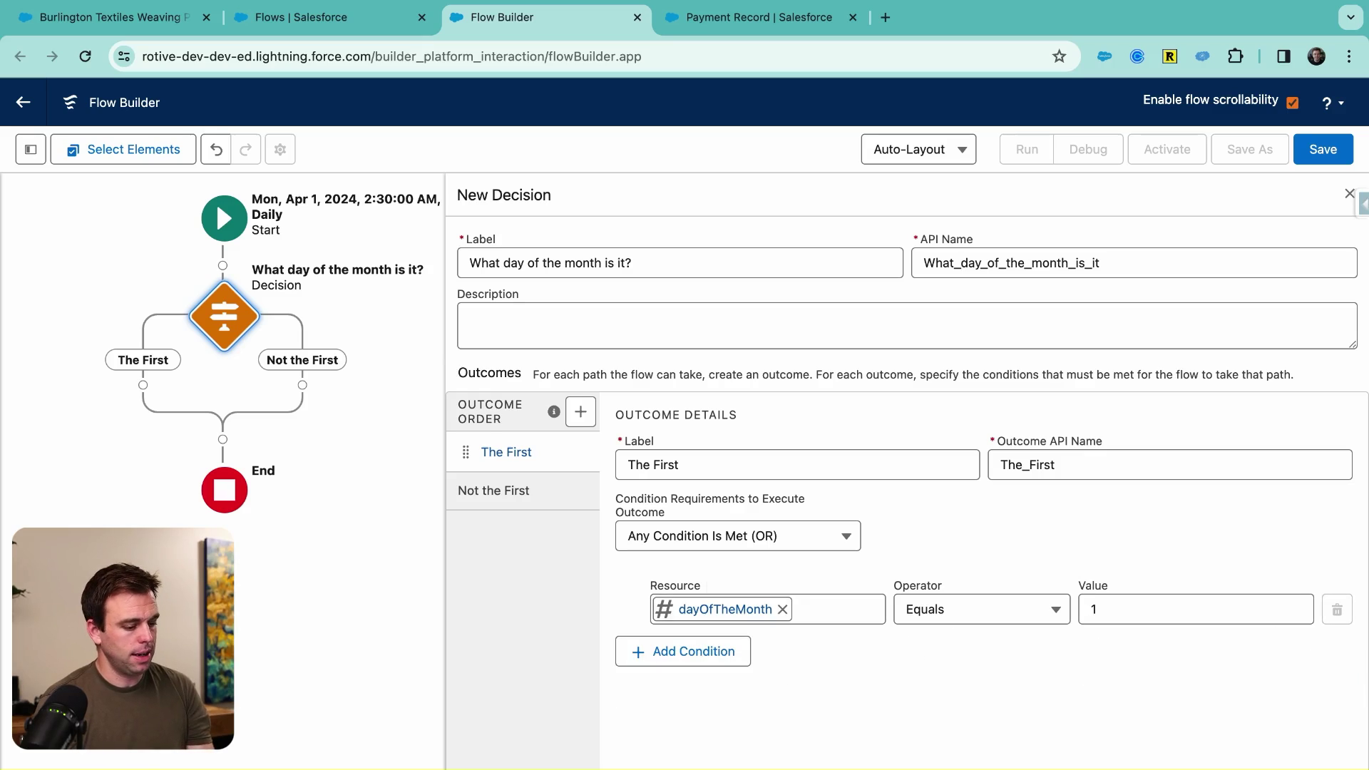
Save the flow with the label "Payment Record - Create Records Each Month"
{"action": "left_click", "coordinate": [1323, 149]}
{"action": "left_click", "coordinate": [670, 408]}
{"action": "type", "text": "Payment Reocrd"}
{"action": "key", "text": "BackSpace"}
{"action": "key", "text": "BackSpace"}
{"action": "key", "text": "BackSpace"}
{"action": "key", "text": "BackSpace"}
{"action": "type", "text": "cord - Create Records"}
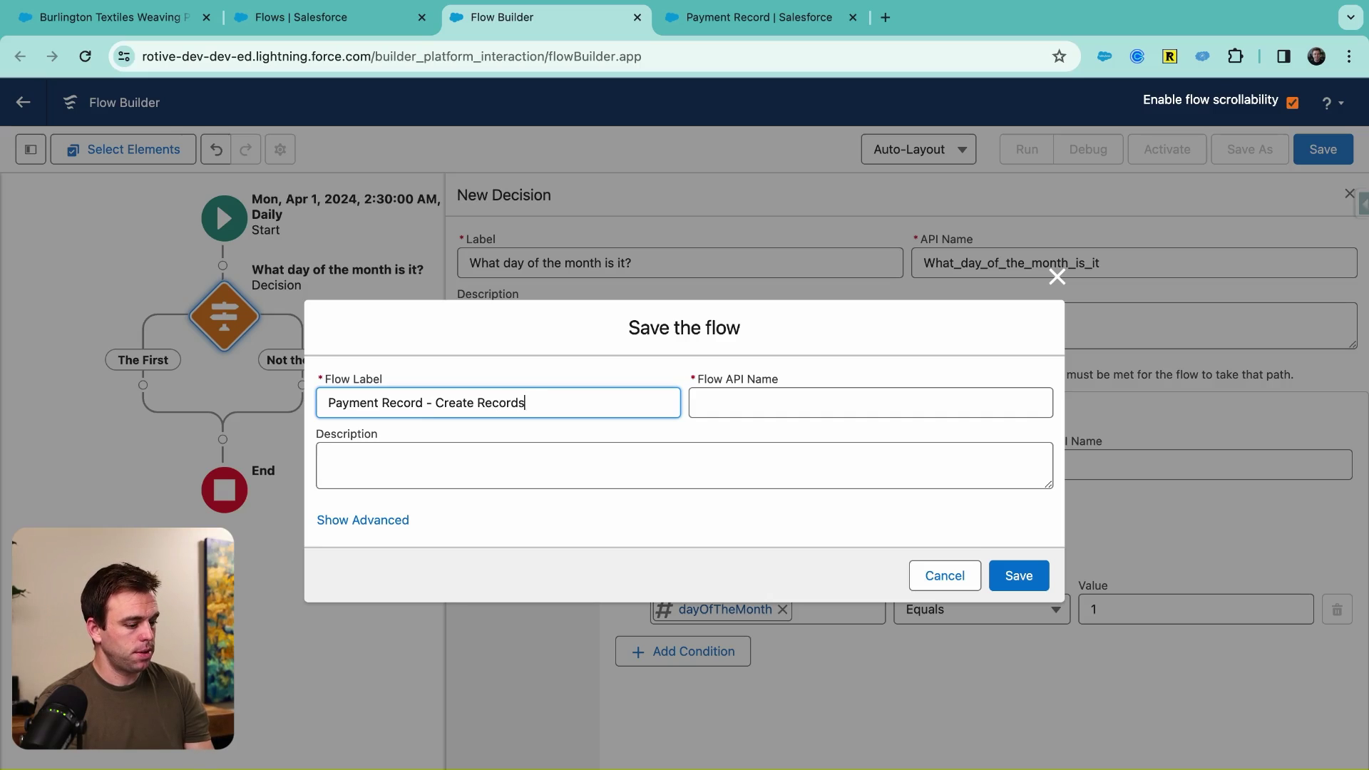
{"action": "type", "text": " Each Month"}
{"action": "key", "text": "Return"}
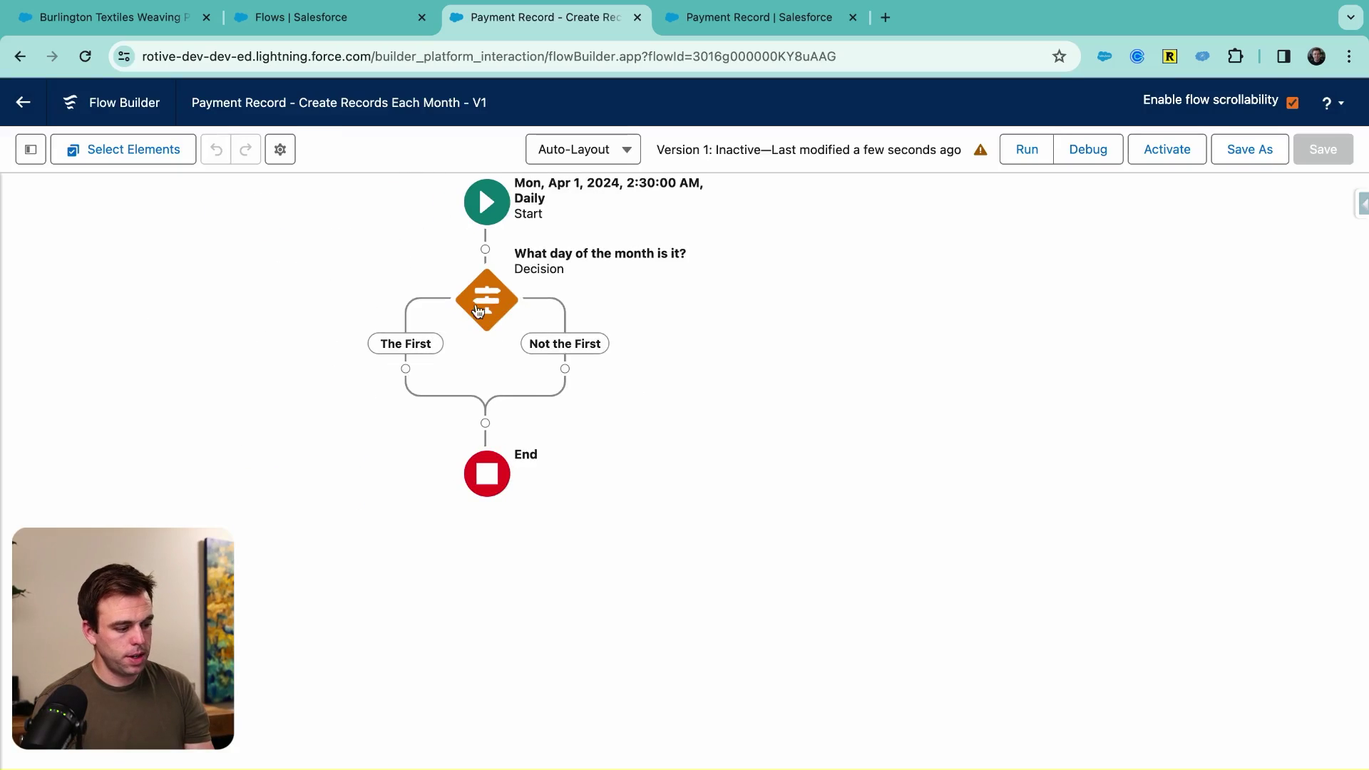
Add an End element to the Not the First path of the decision
{"action": "left_click", "coordinate": [565, 368]}
{"action": "scroll", "coordinate": [579, 570], "scroll_direction": "down", "scroll_amount": 5}
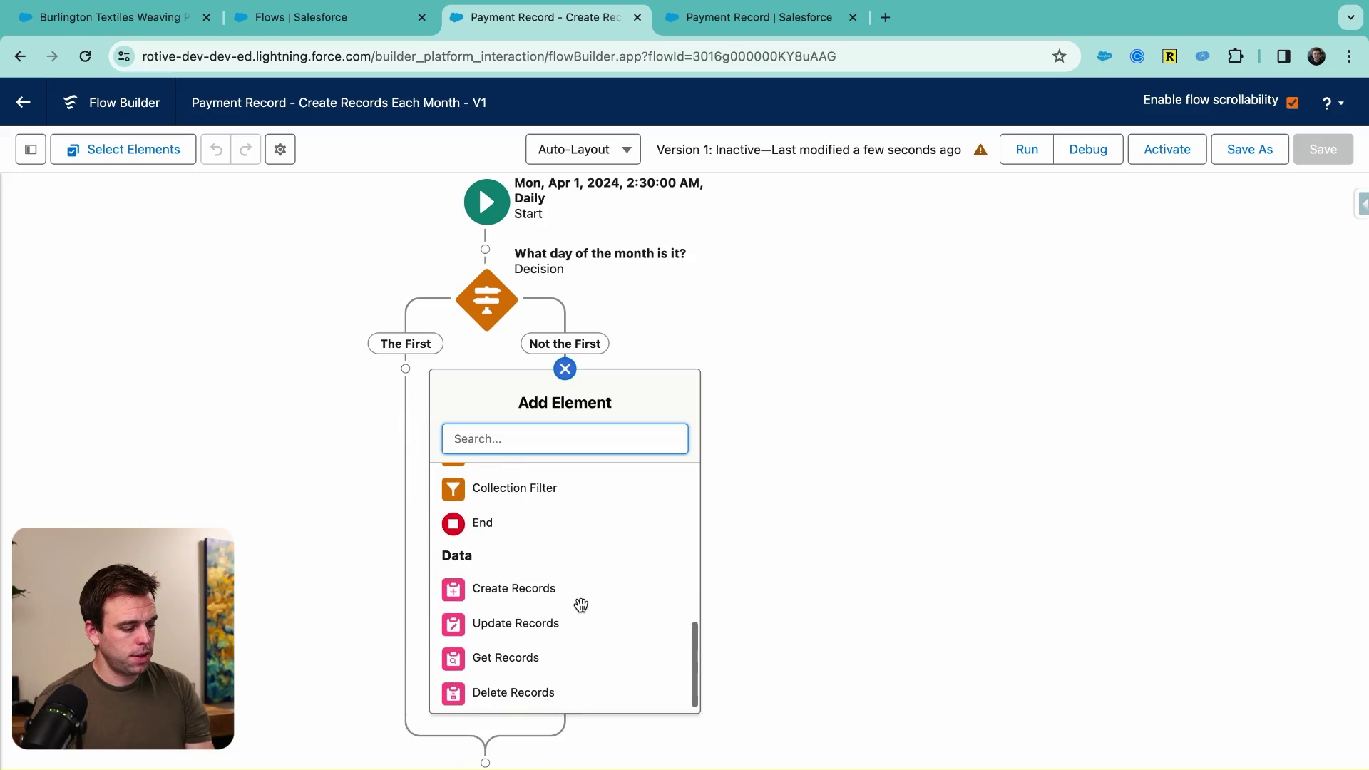
{"action": "left_click", "coordinate": [534, 523]}
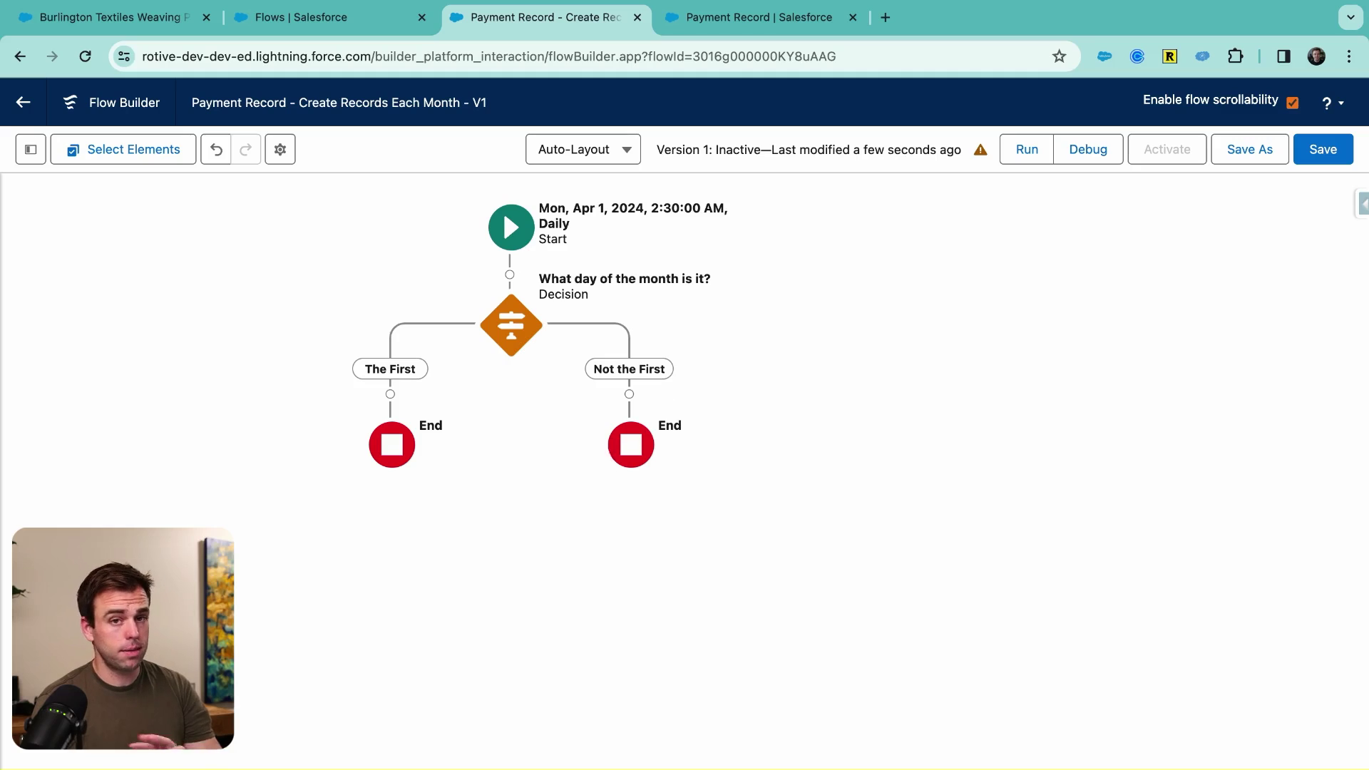
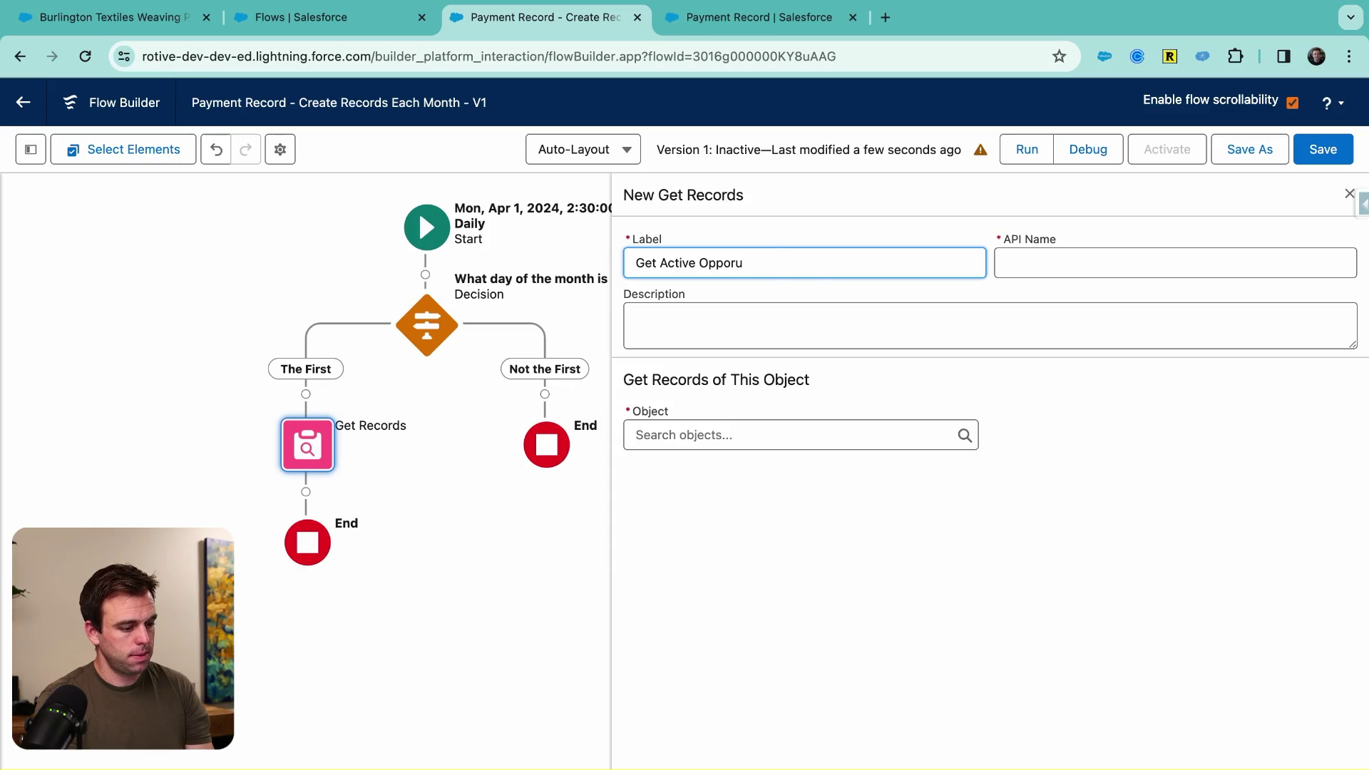
Label the Get Records element on The First path "Get Opportunities with Active Subscriptions" and set its object to Opportunity
{"action": "type", "text": "Get"}
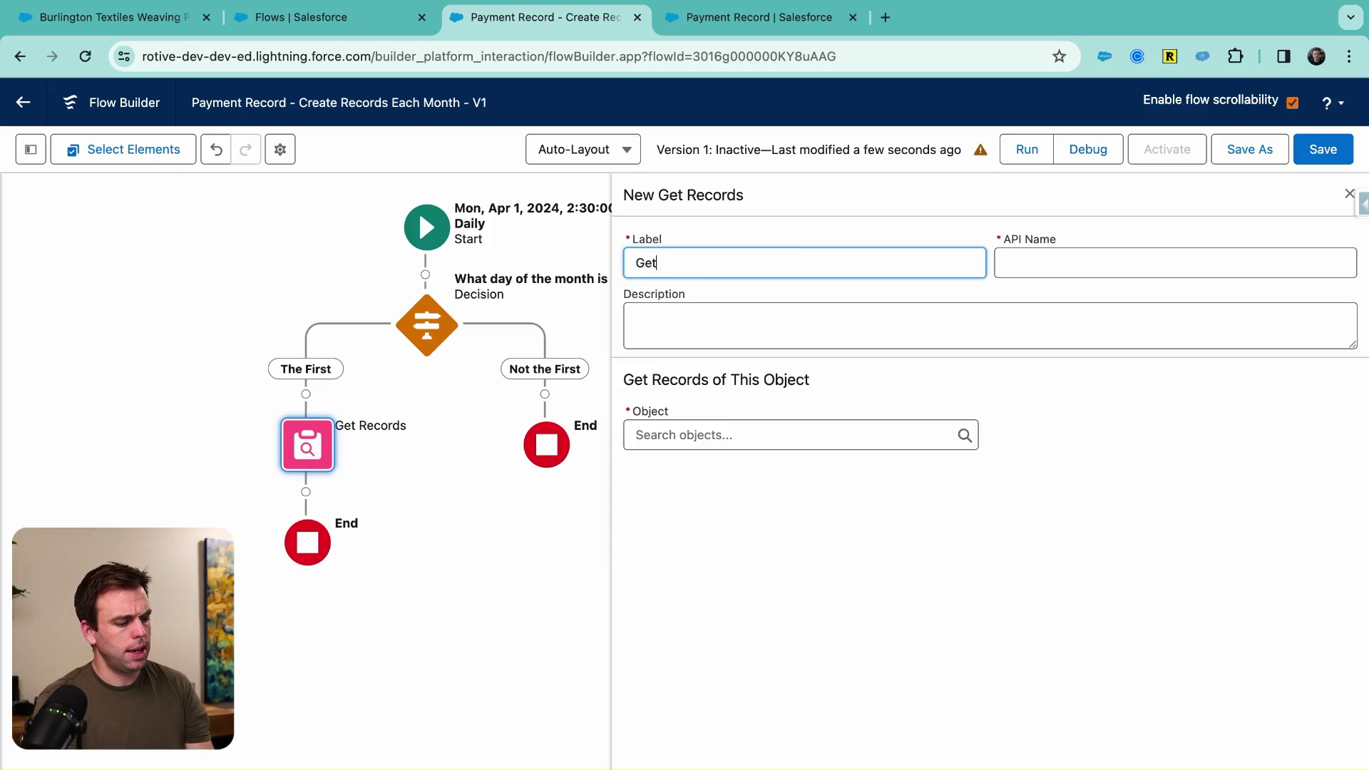
{"action": "type", "text": " Opportunities with "}
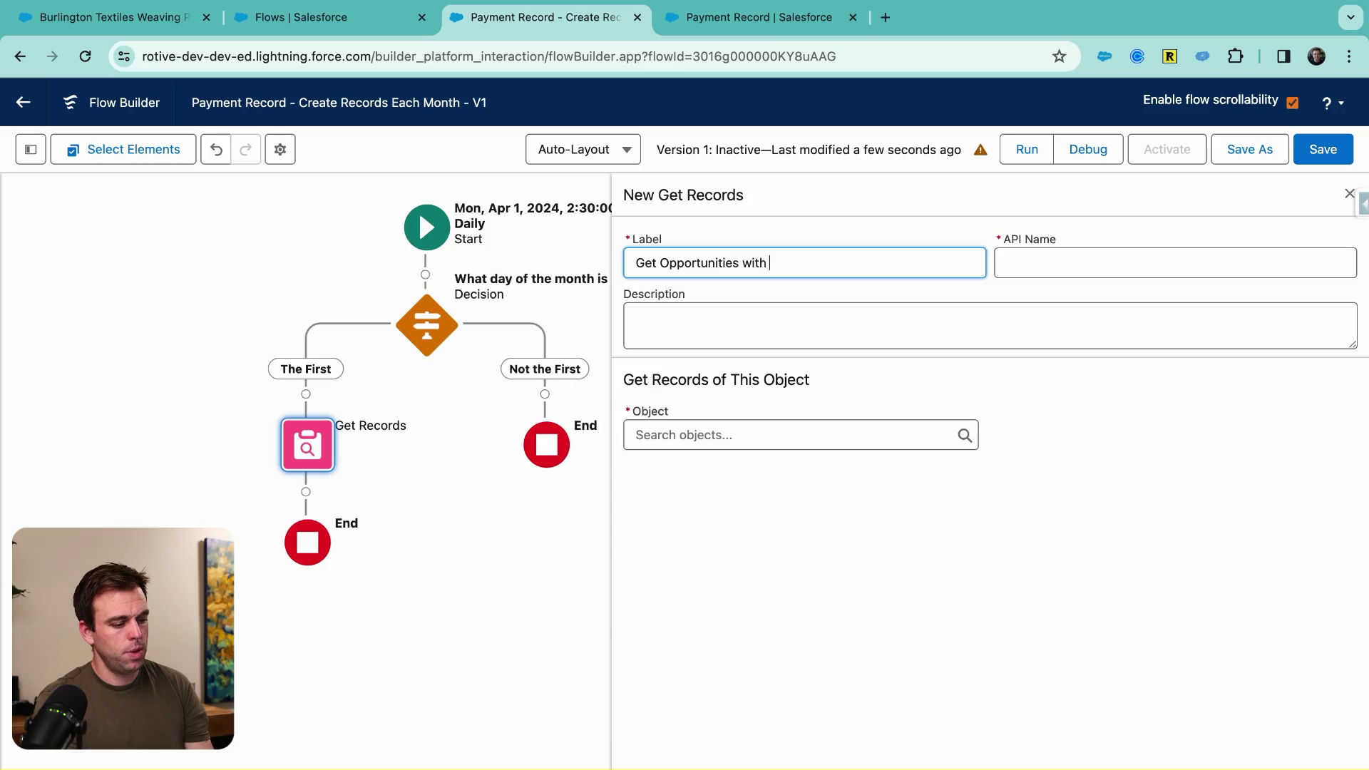
{"action": "type", "text": "Active Subscriptions"}
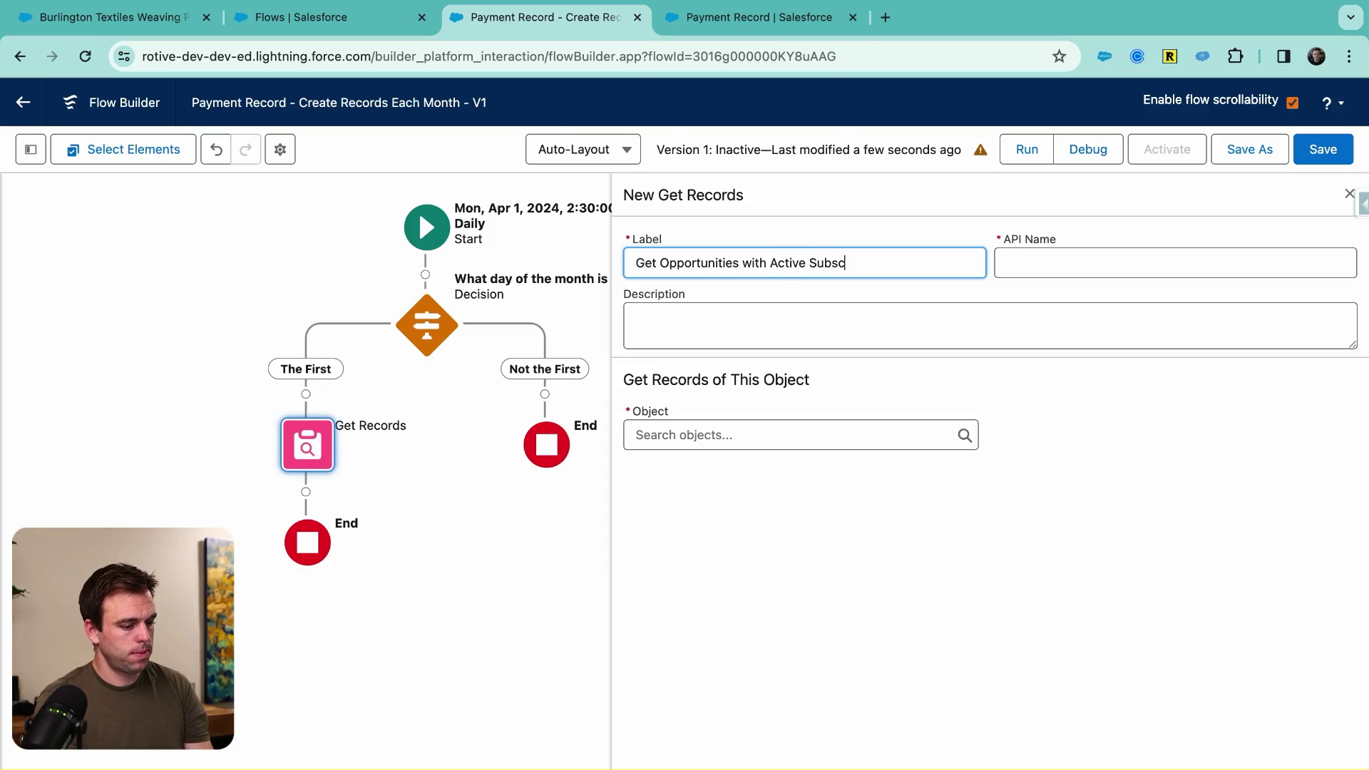
{"action": "left_click", "coordinate": [792, 435]}
{"action": "type", "text": "oppor"}
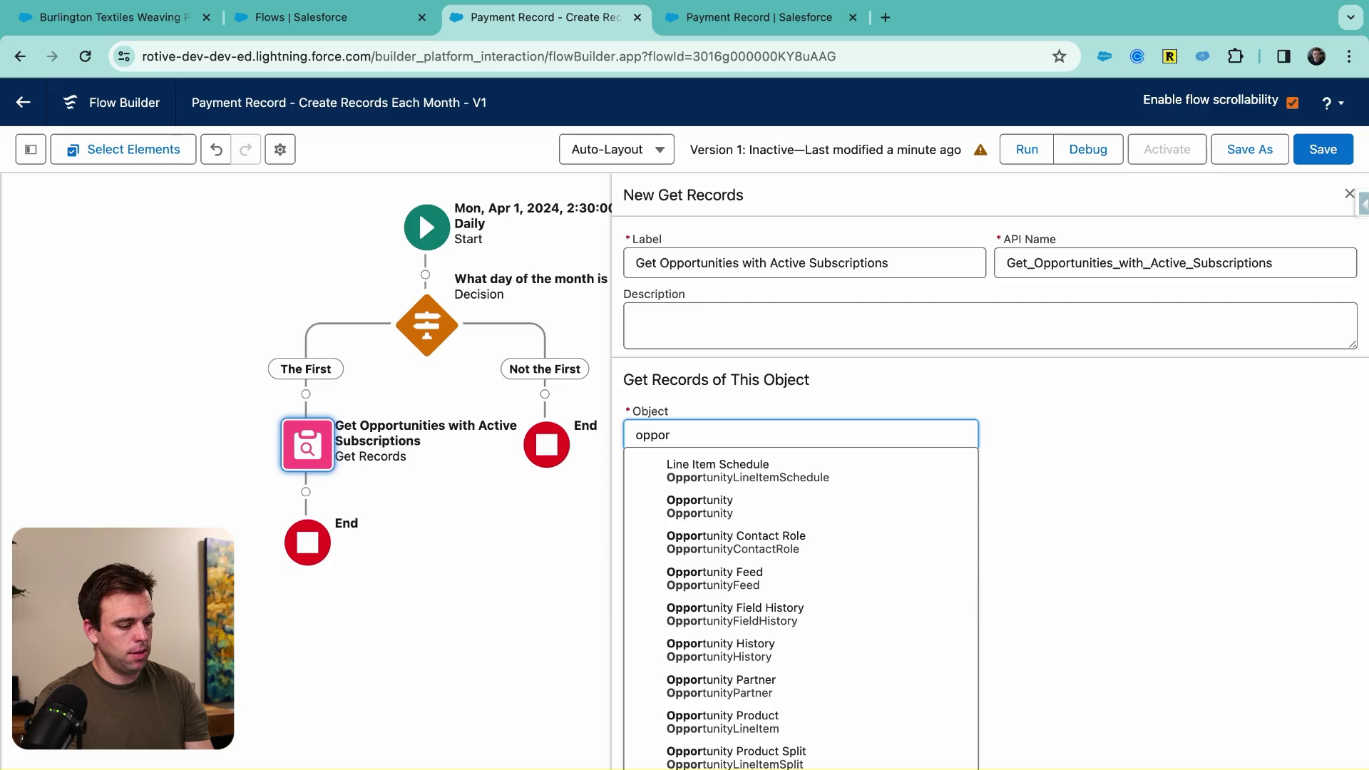
{"action": "left_click", "coordinate": [819, 500]}
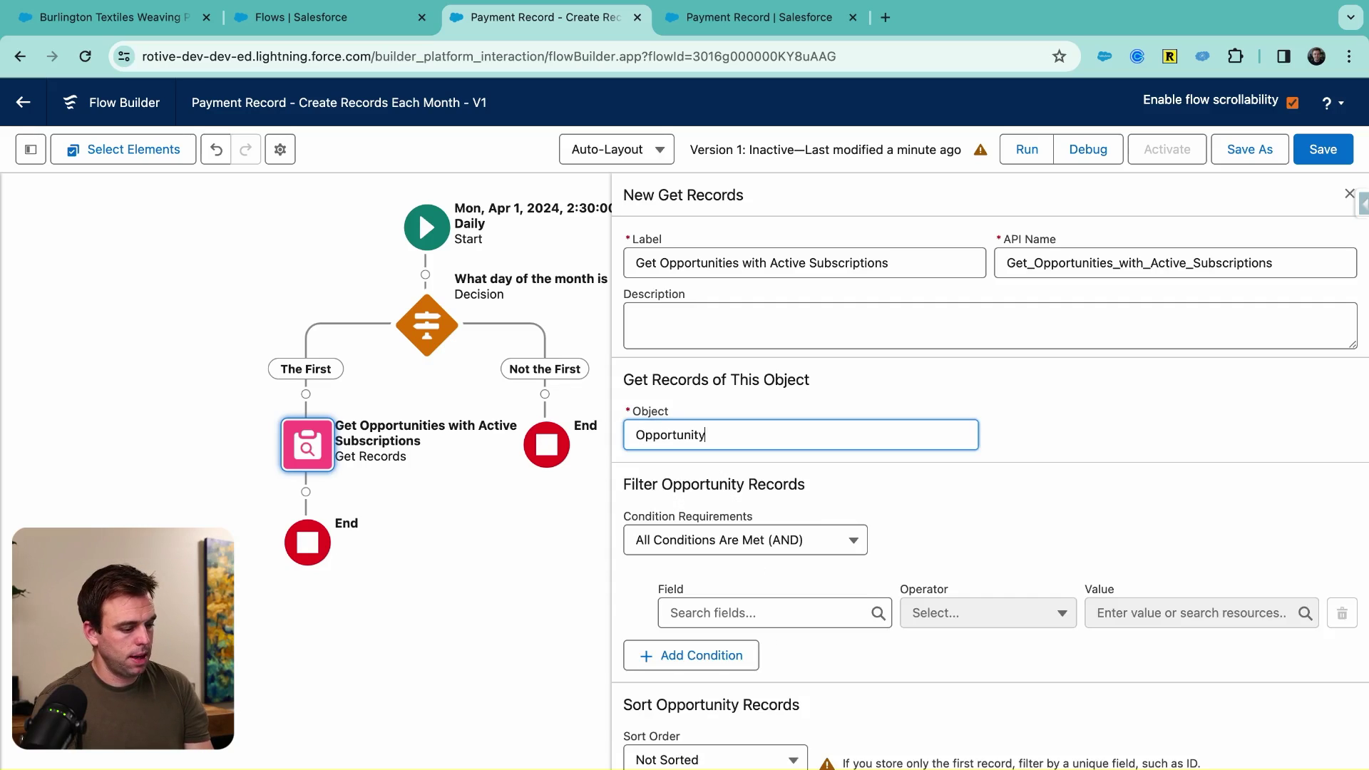
Filter the opportunity records by Active_Subscription__c Equals True, using the global constant
{"action": "left_click", "coordinate": [768, 523]}
{"action": "type", "text": "subsc"}
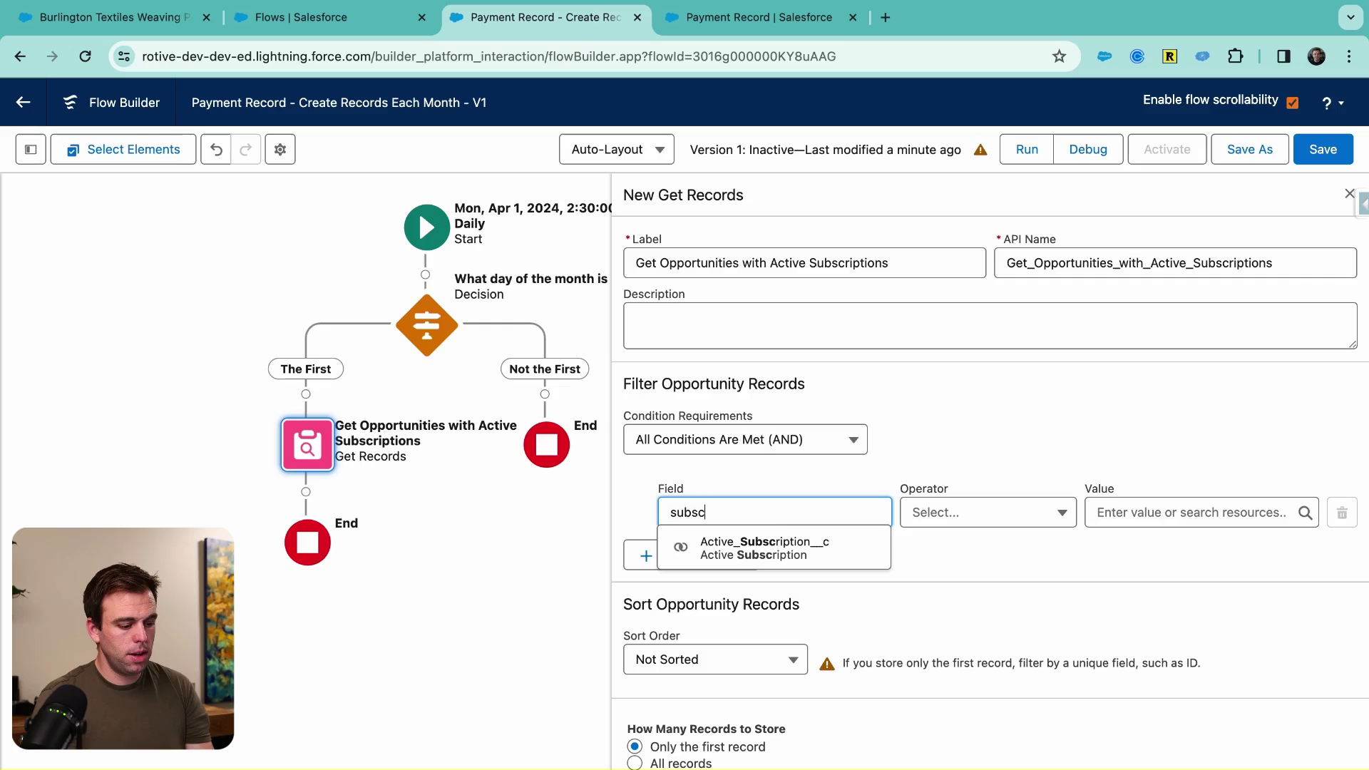
{"action": "left_click", "coordinate": [788, 558]}
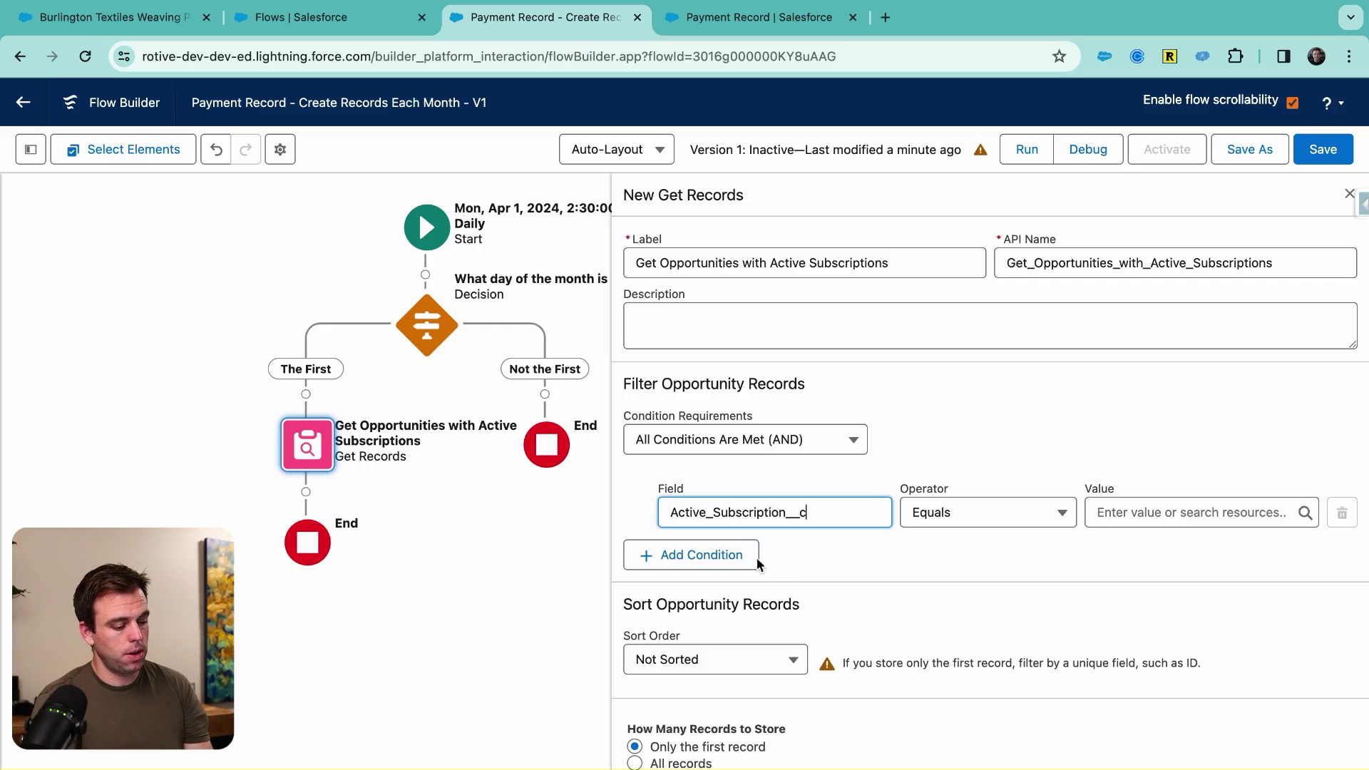
{"action": "left_click", "coordinate": [1094, 514]}
{"action": "type", "text": "t.True"}
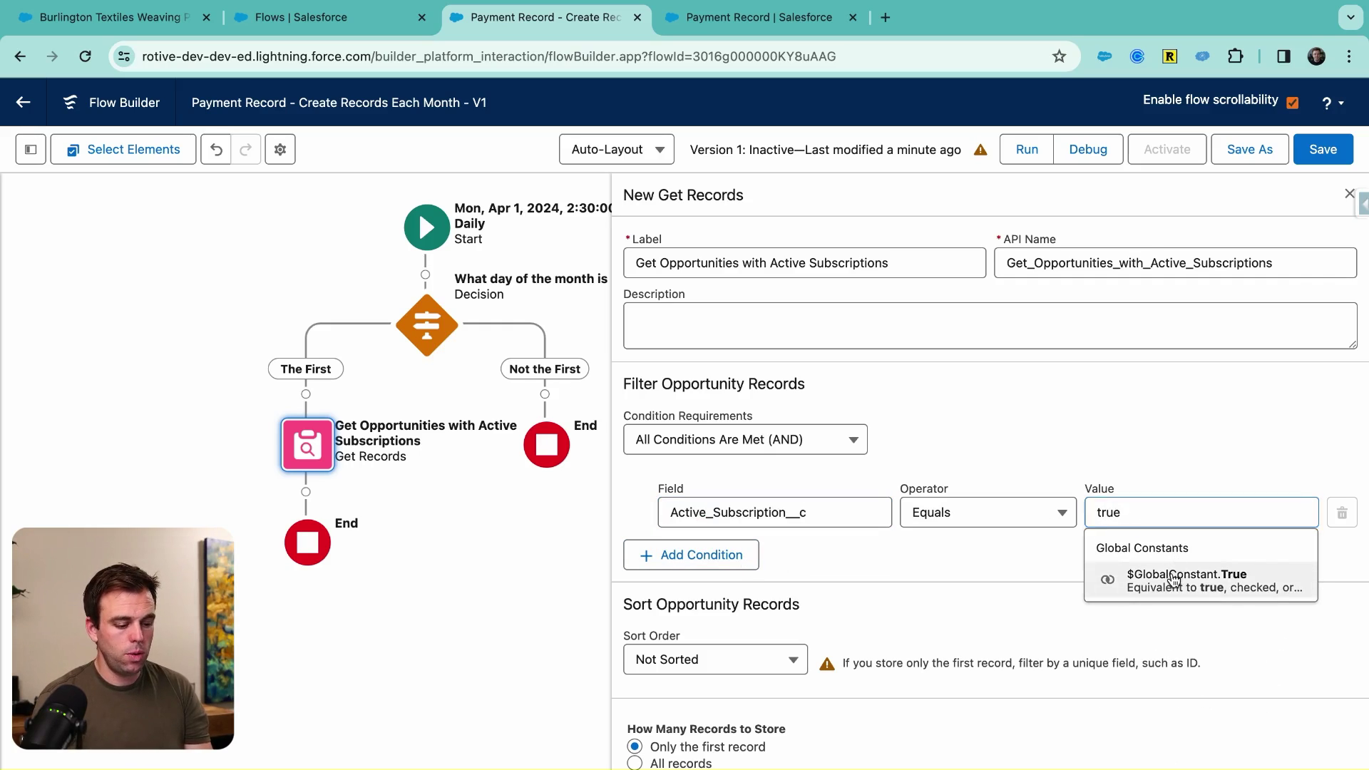
{"action": "left_click", "coordinate": [1134, 565]}
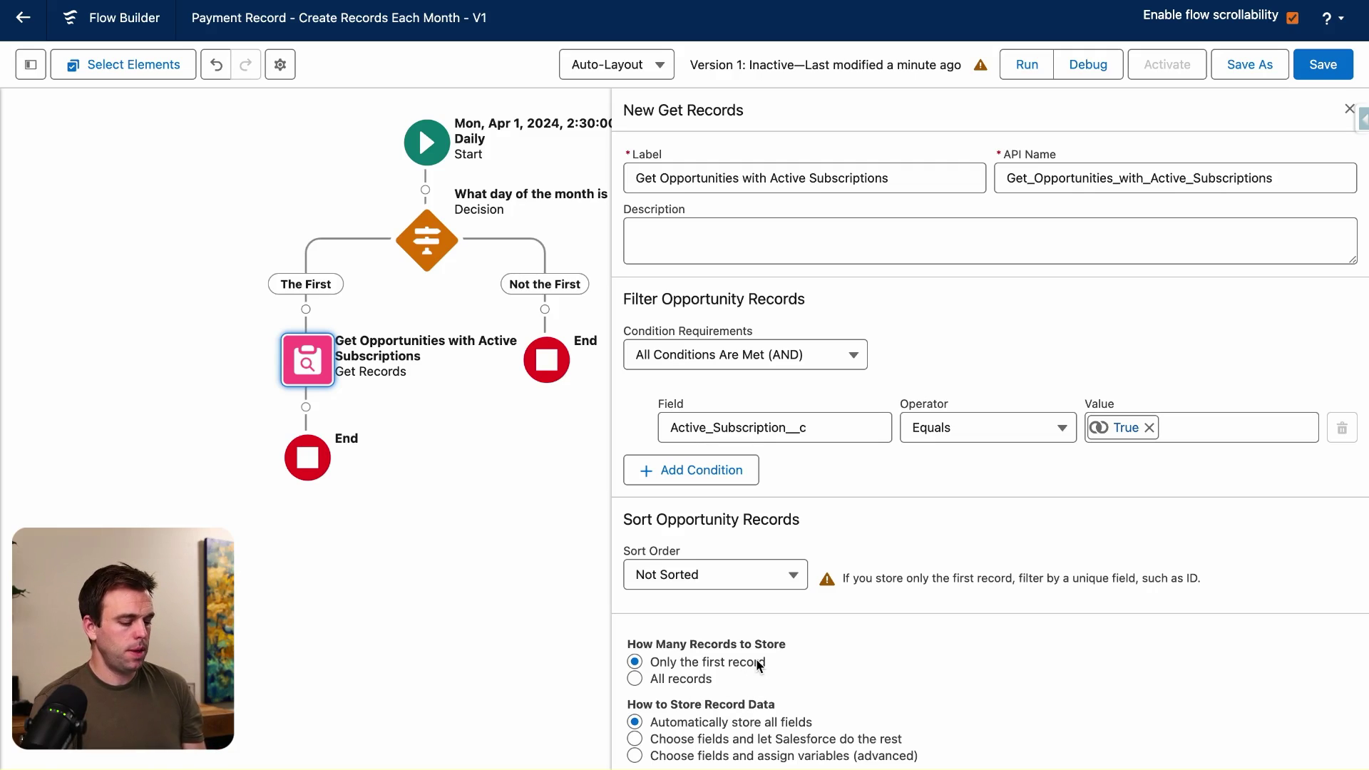
Store all matching records with chosen fields handled by Salesforce, adding the Amount field, and save the flow
{"action": "left_click", "coordinate": [635, 738]}
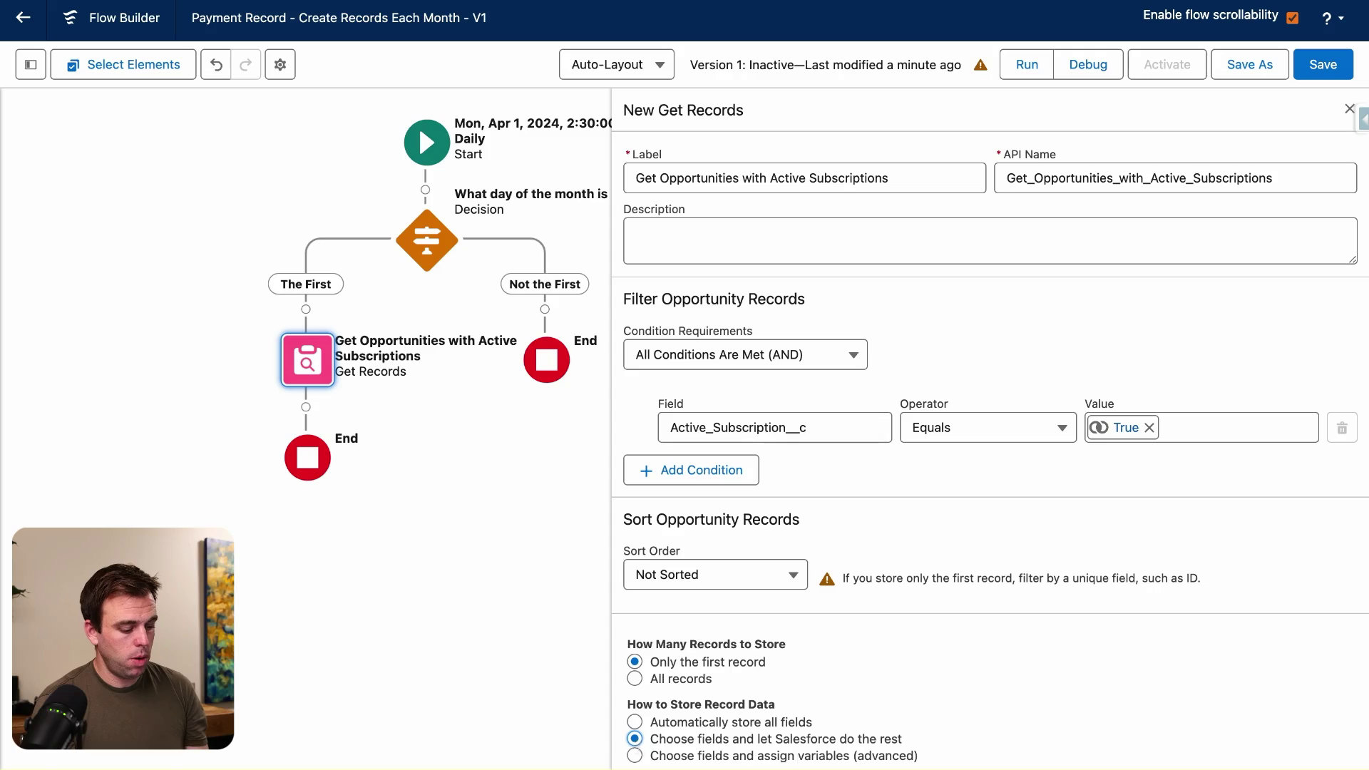
{"action": "scroll", "coordinate": [785, 678], "scroll_direction": "down", "scroll_amount": 3}
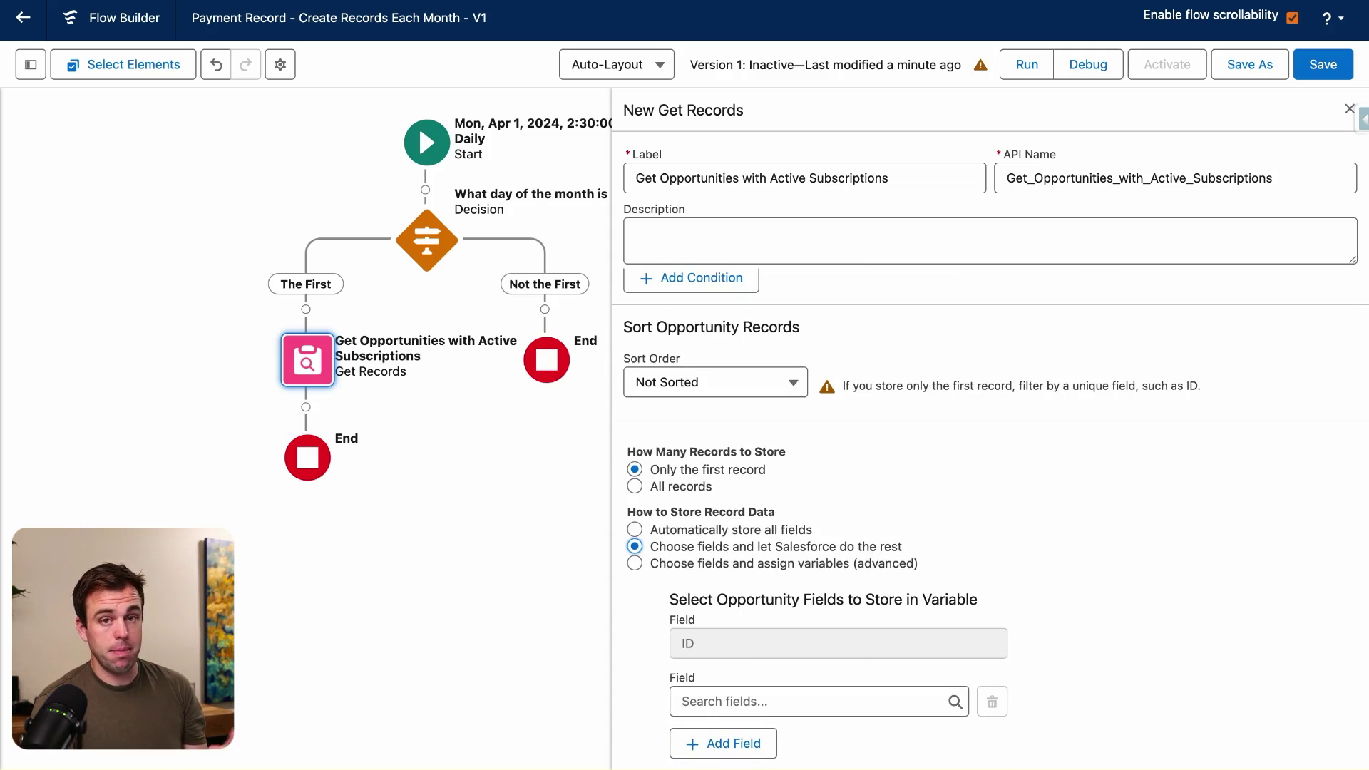
{"action": "left_click", "coordinate": [780, 709]}
{"action": "type", "text": "amount"}
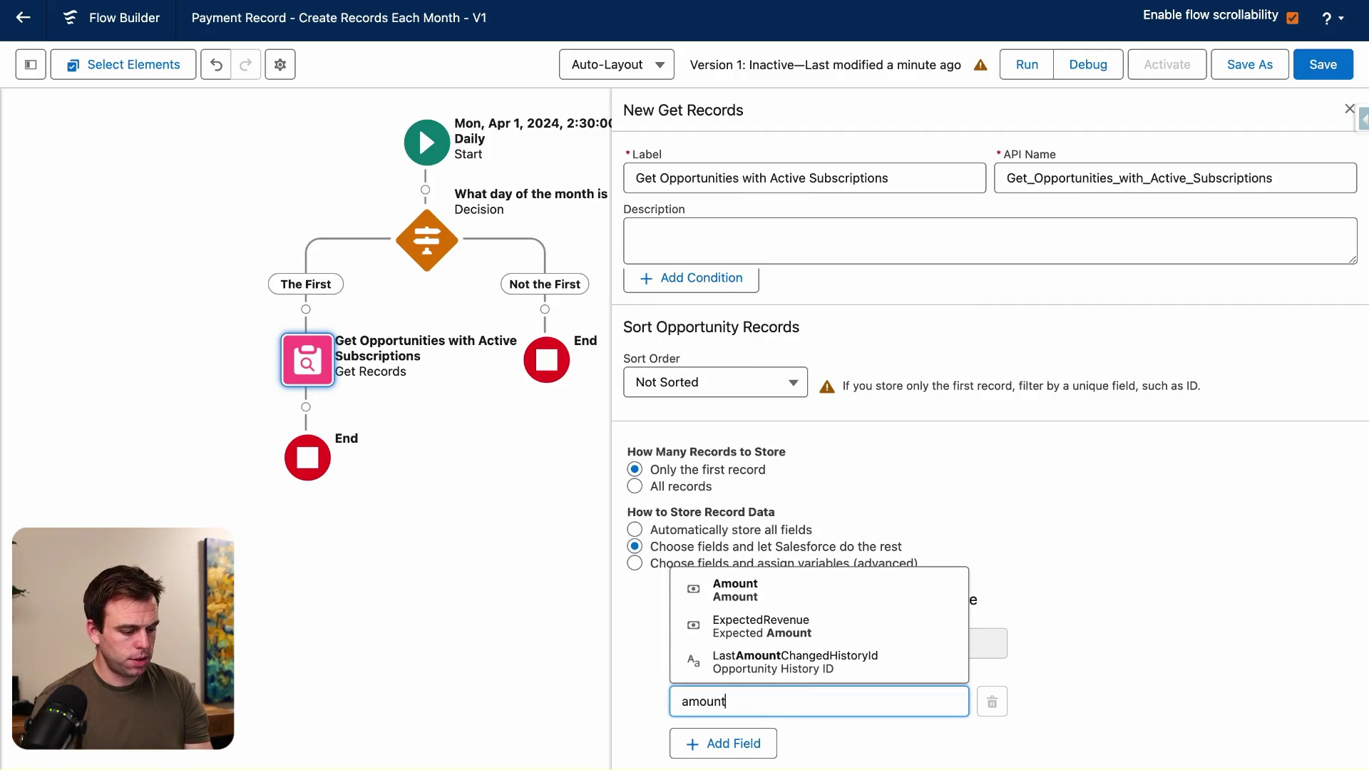
{"action": "left_click", "coordinate": [784, 597]}
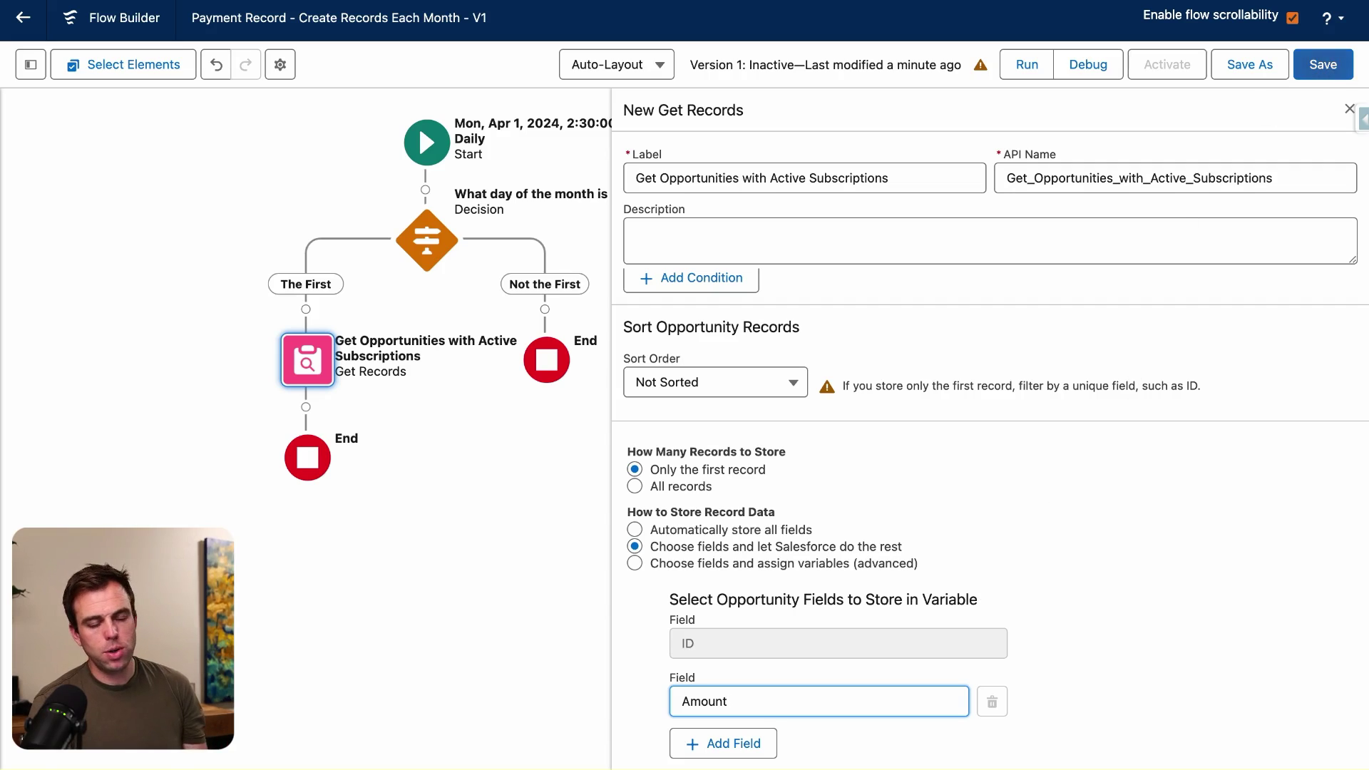
{"action": "left_click", "coordinate": [1334, 69]}
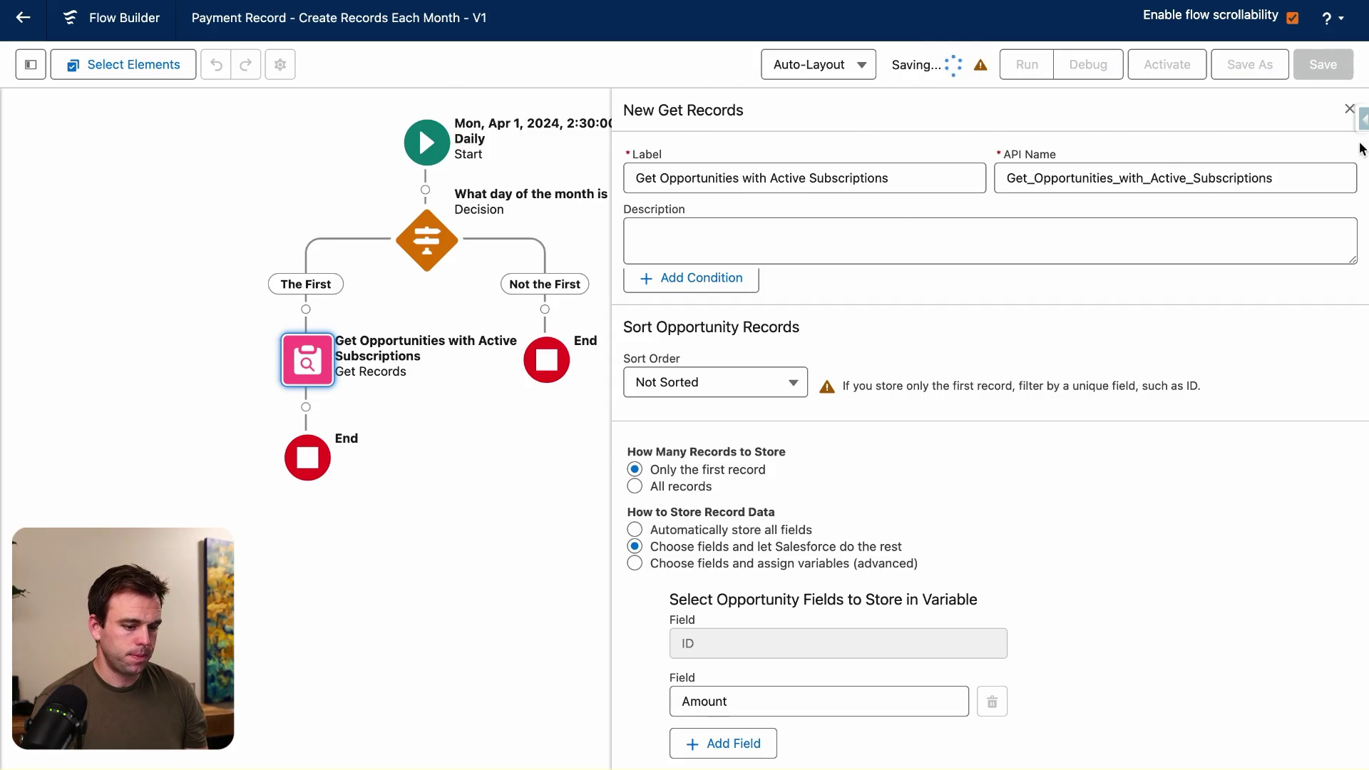
{"action": "left_click", "coordinate": [634, 487]}
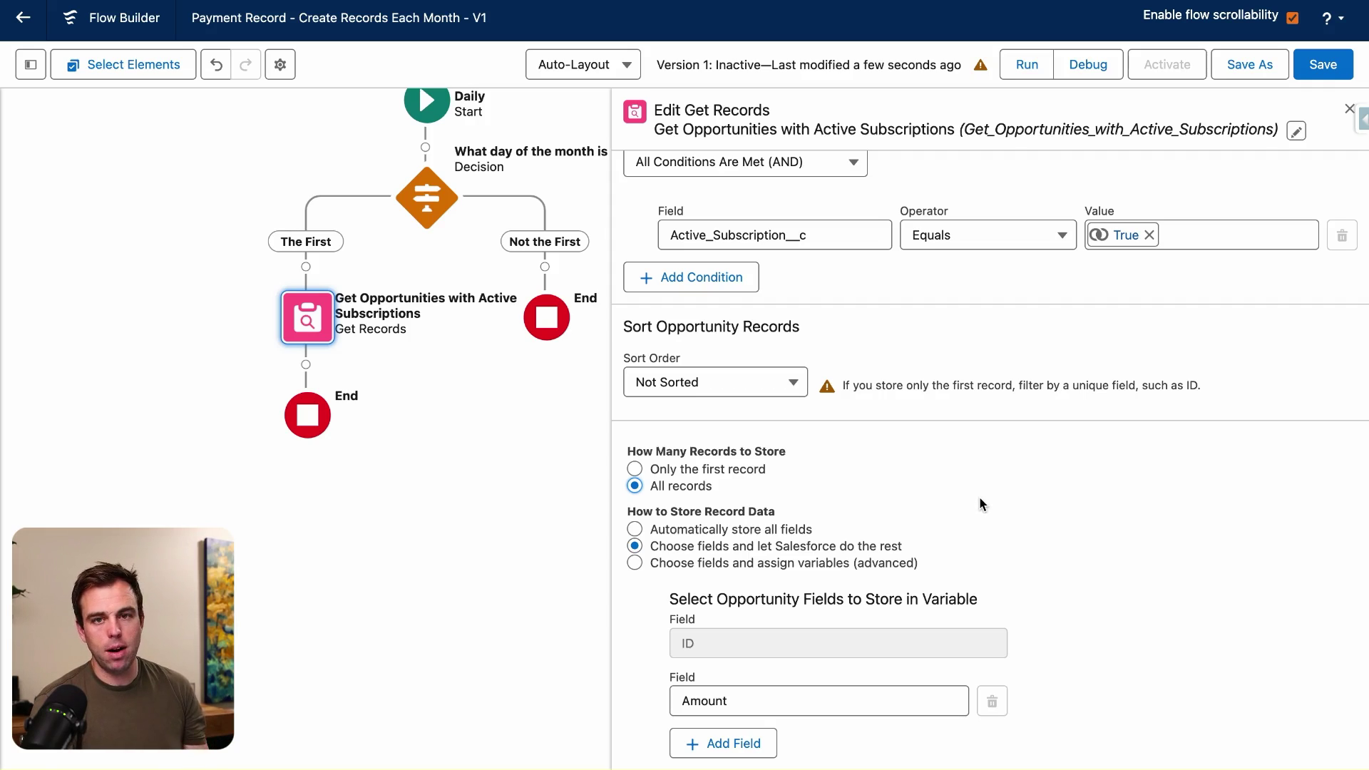
{"action": "left_click", "coordinate": [1331, 65]}
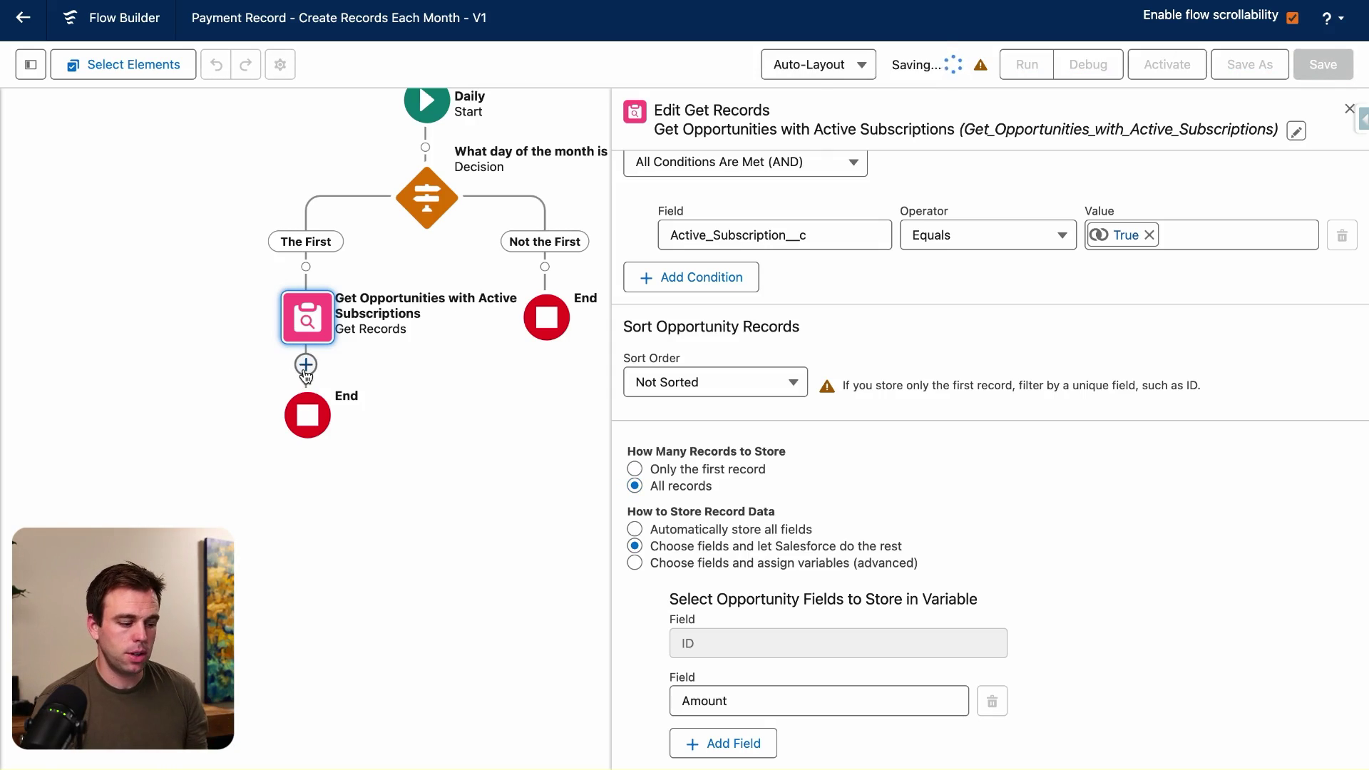
Add a Loop labelled "For Each Opportunity" after Get Records, iterating over the opportunities from Get_Opportunities_with_Active_Subscriptions
{"action": "left_click", "coordinate": [305, 366]}
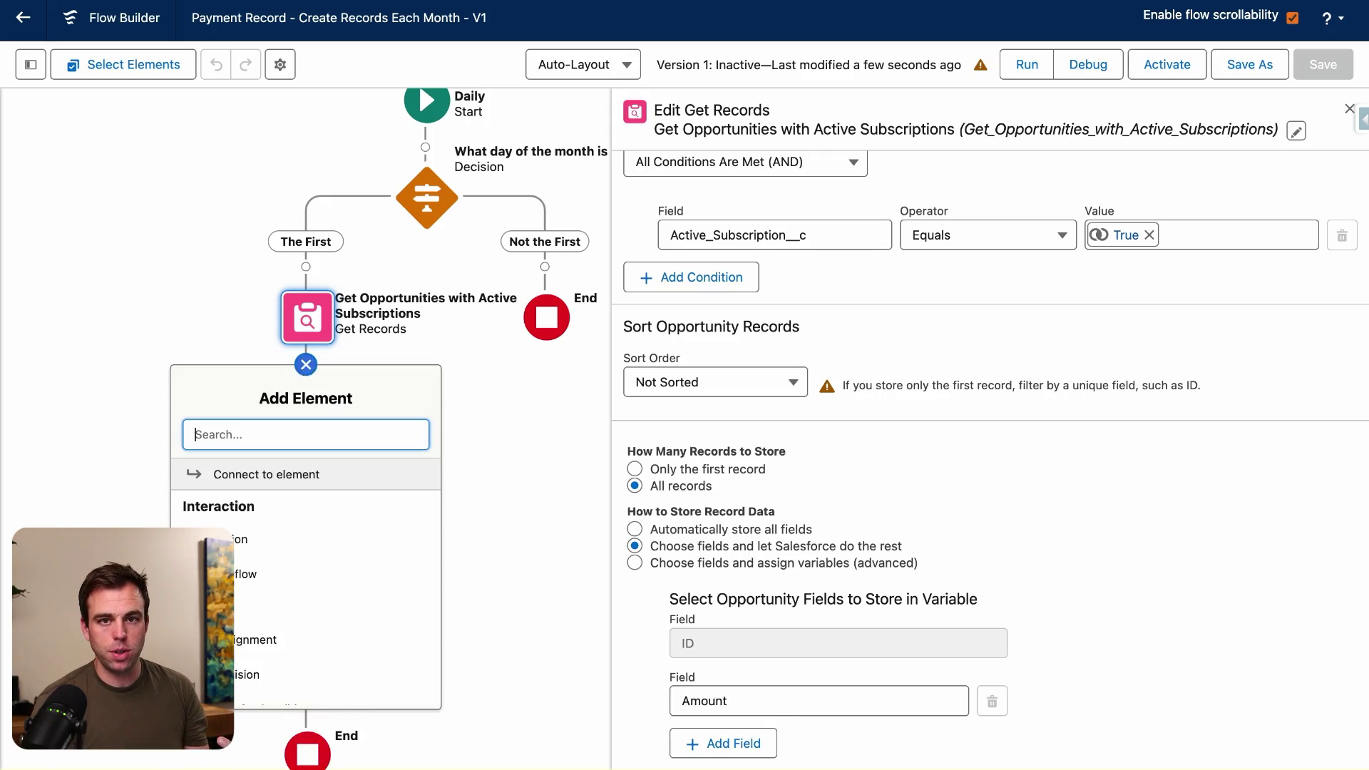
{"action": "type", "text": "loop"}
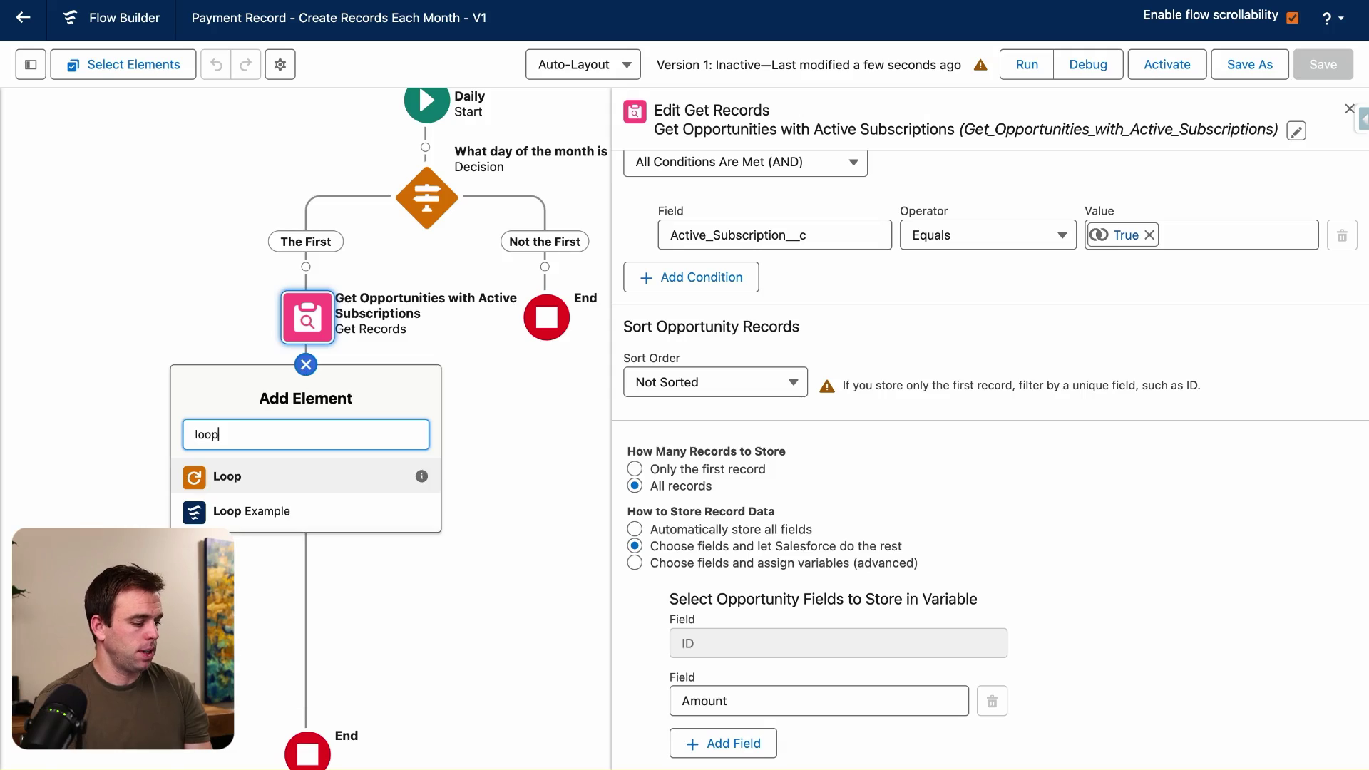
{"action": "left_click", "coordinate": [227, 477]}
{"action": "type", "text": "FOr"}
{"action": "type", "text": "r Each Opporut"}
{"action": "type", "text": "nit"}
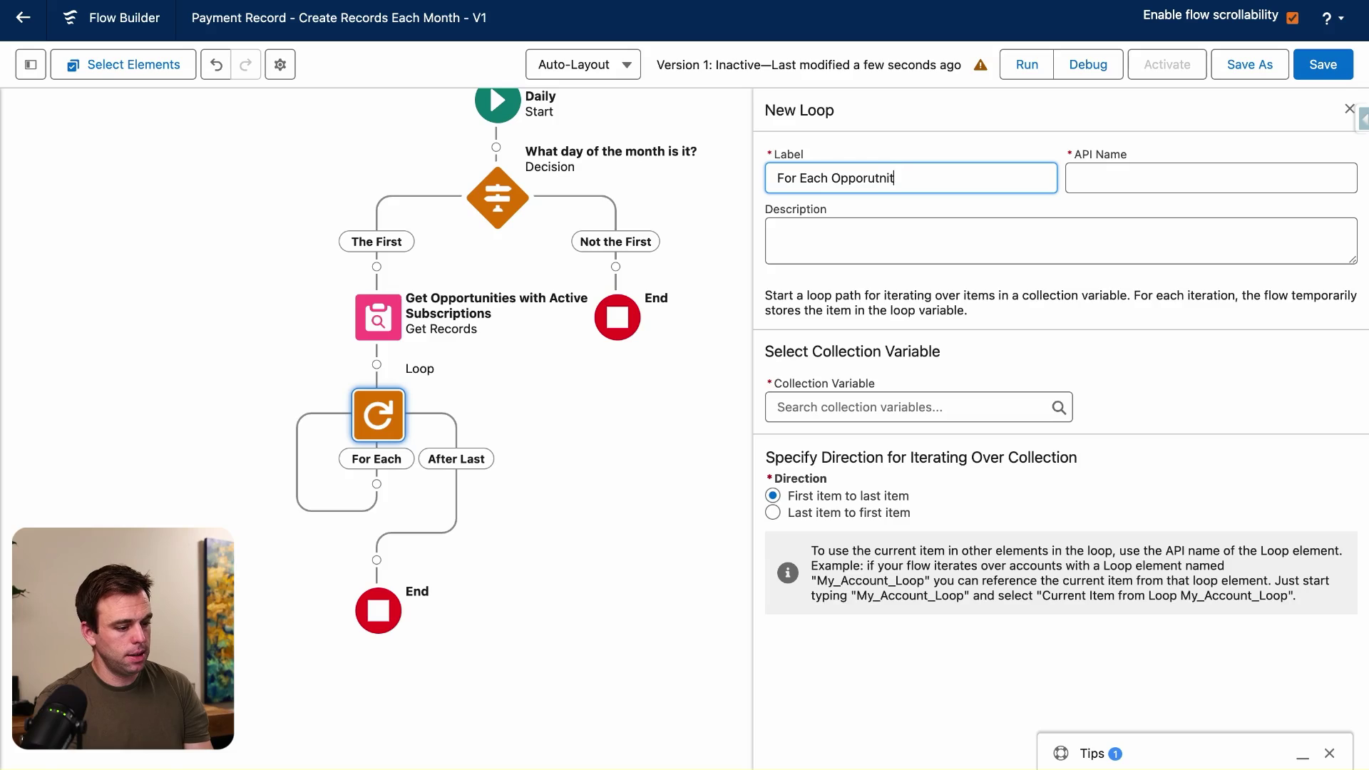
{"action": "key", "text": "BackSpace"}
{"action": "key", "text": "BackSpace"}
{"action": "key", "text": "BackSpace"}
{"action": "key", "text": "BackSpace"}
{"action": "key", "text": "BackSpace"}
{"action": "type", "text": "tunity"}
{"action": "left_click", "coordinate": [941, 408]}
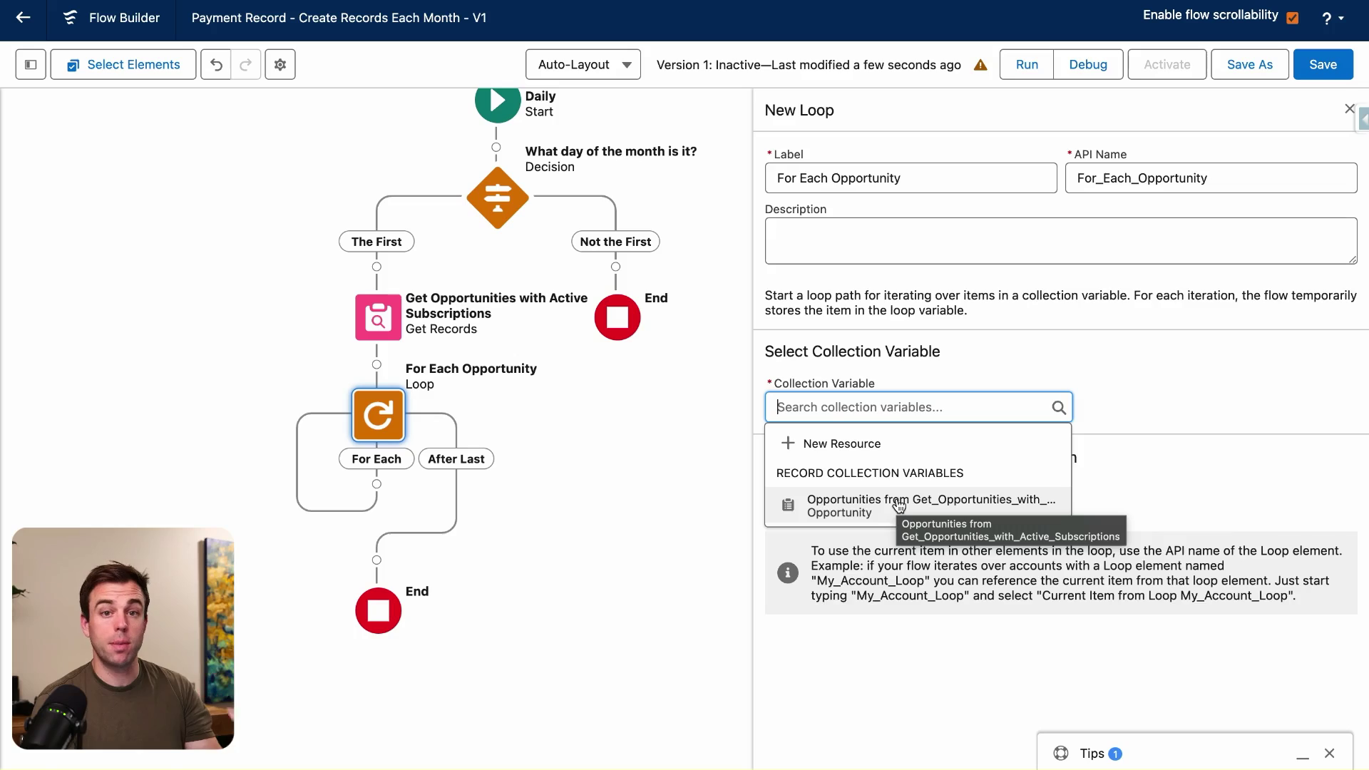
{"action": "left_click", "coordinate": [899, 507]}
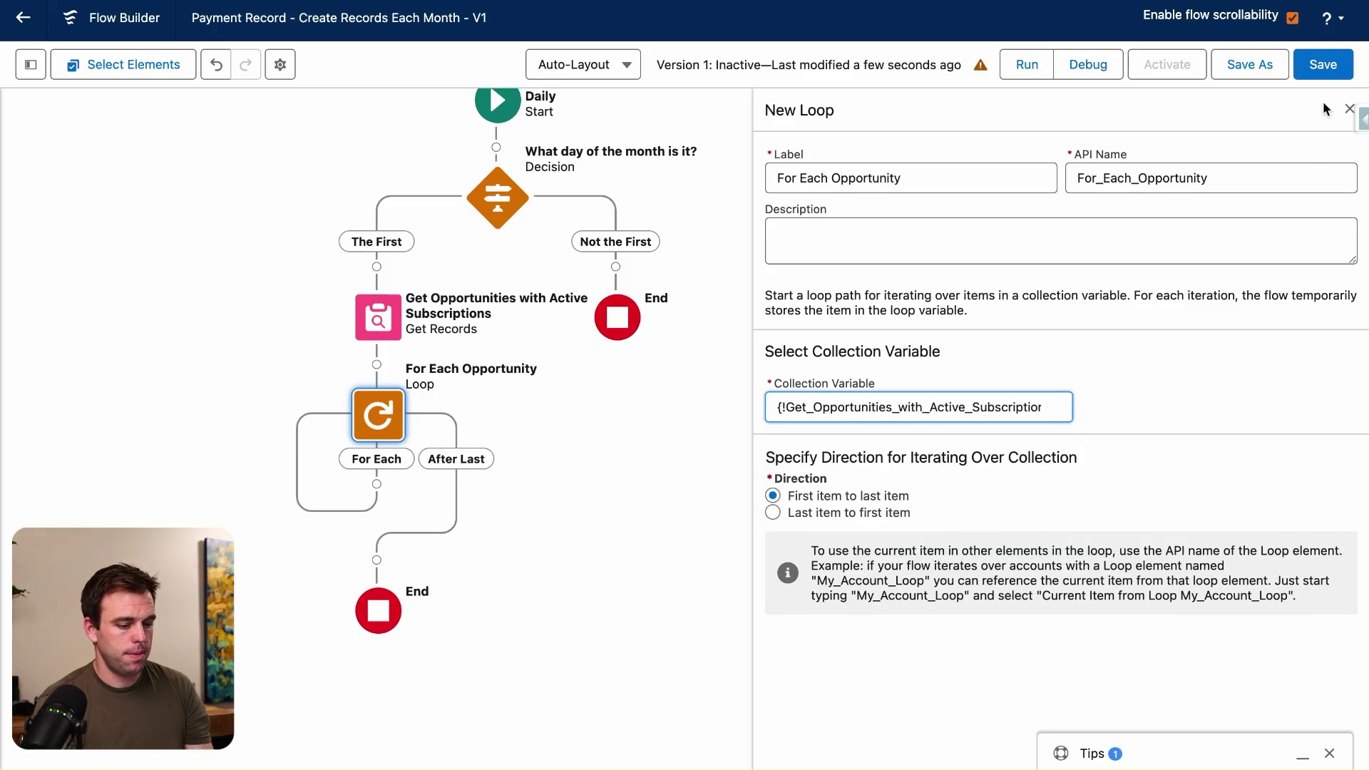
Add an Assignment inside the loop's For Each path, labelled "Assign Payment Record Values and Add To Collection"
{"action": "left_click", "coordinate": [376, 485]}
{"action": "type", "text": "ass"}
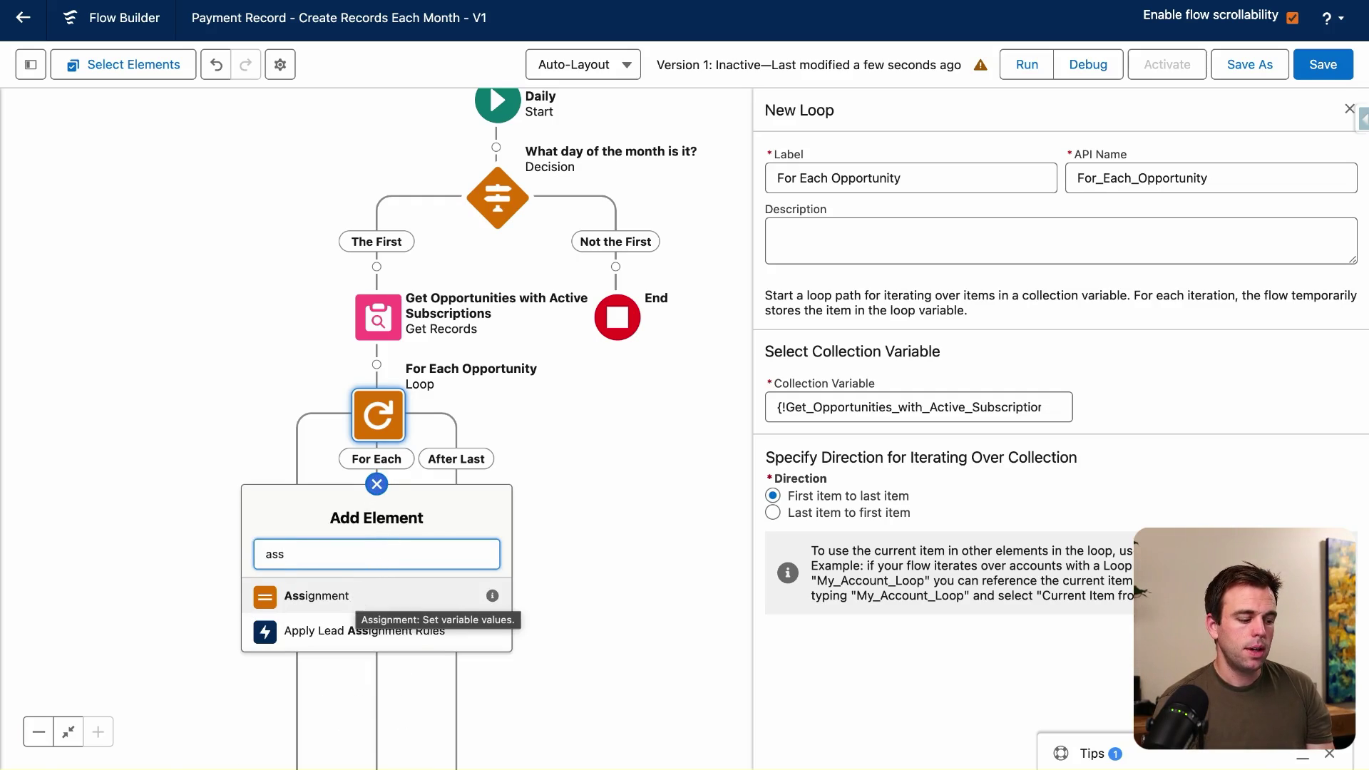
{"action": "left_click", "coordinate": [356, 596]}
{"action": "left_click", "coordinate": [760, 177]}
{"action": "type", "text": "Assign Payment "}
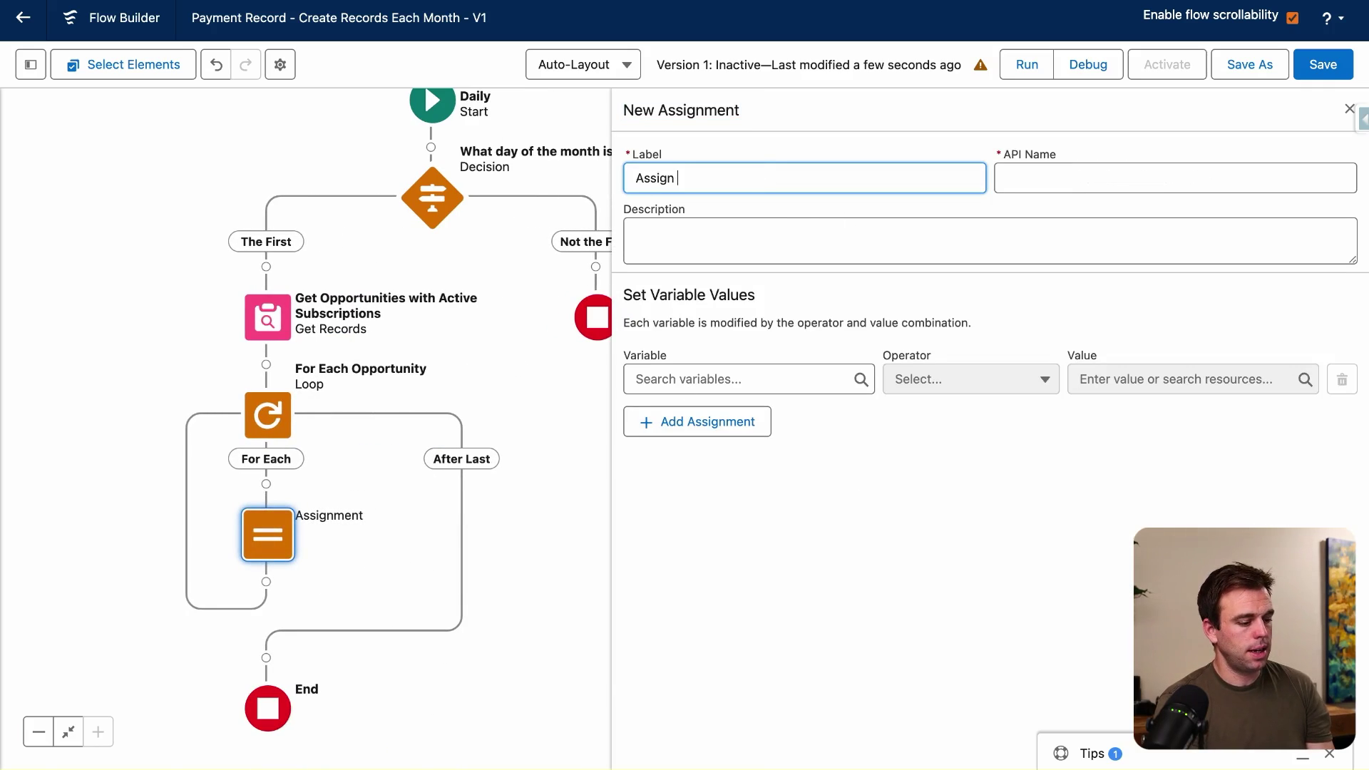
{"action": "type", "text": "Record Values and Add"}
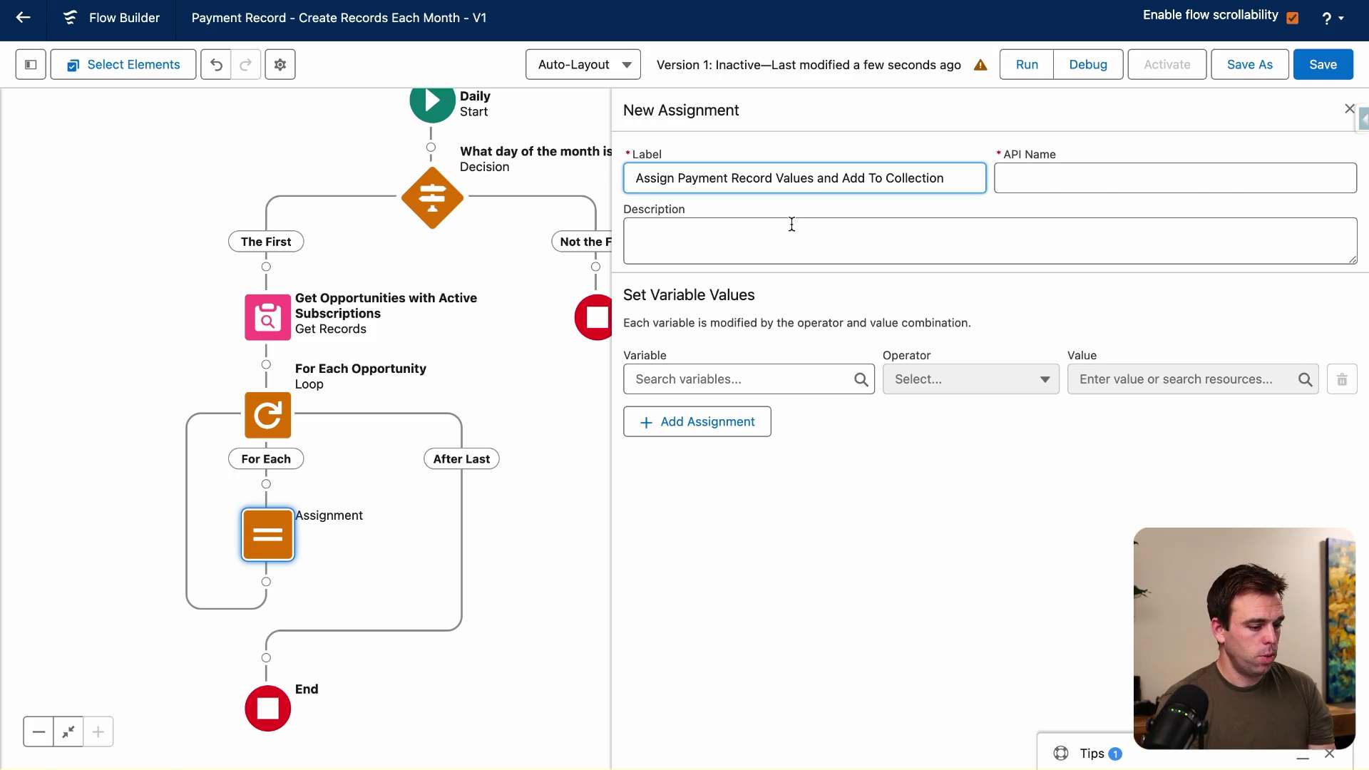
{"action": "type", "text": "To Collection"}
{"action": "key", "text": "Tab"}
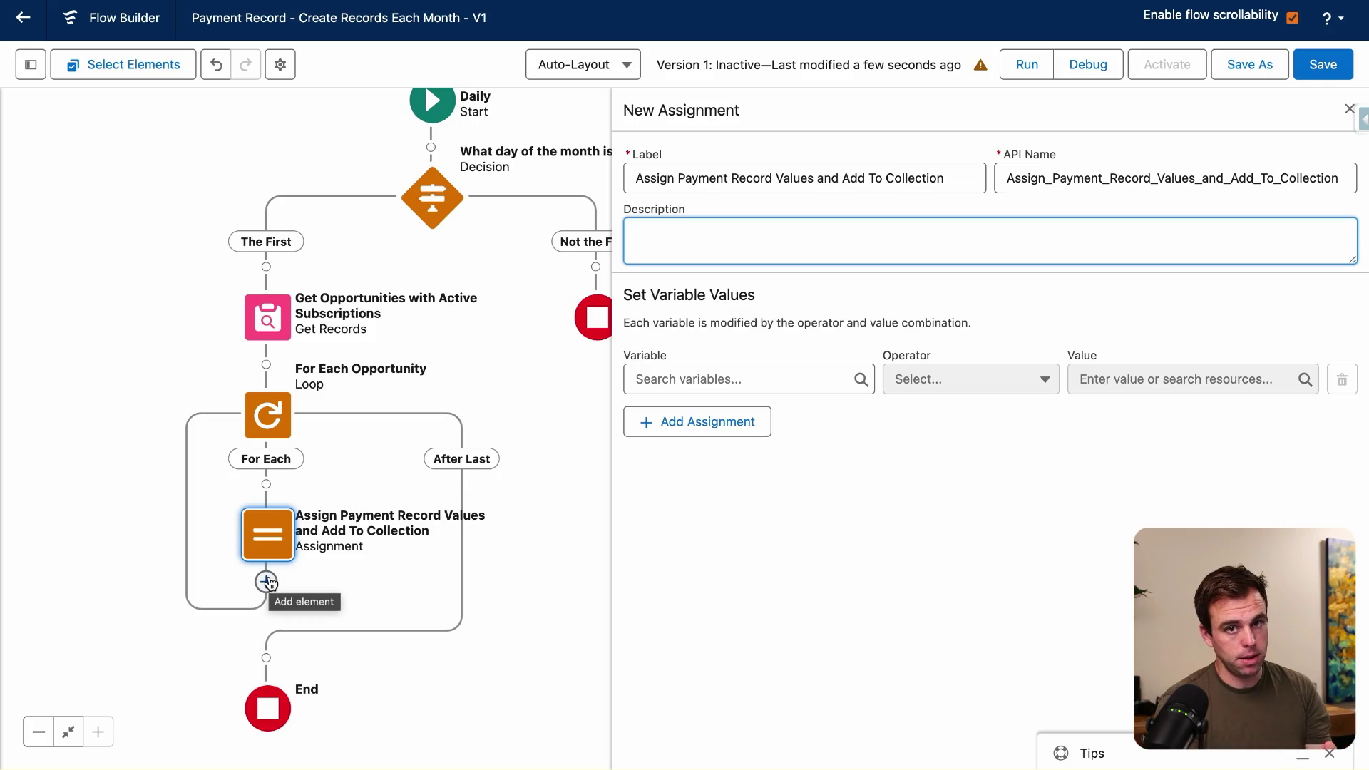
Start a new Variable resource from the assignment's variable and give it the API name aPayment
{"action": "left_click", "coordinate": [683, 384]}
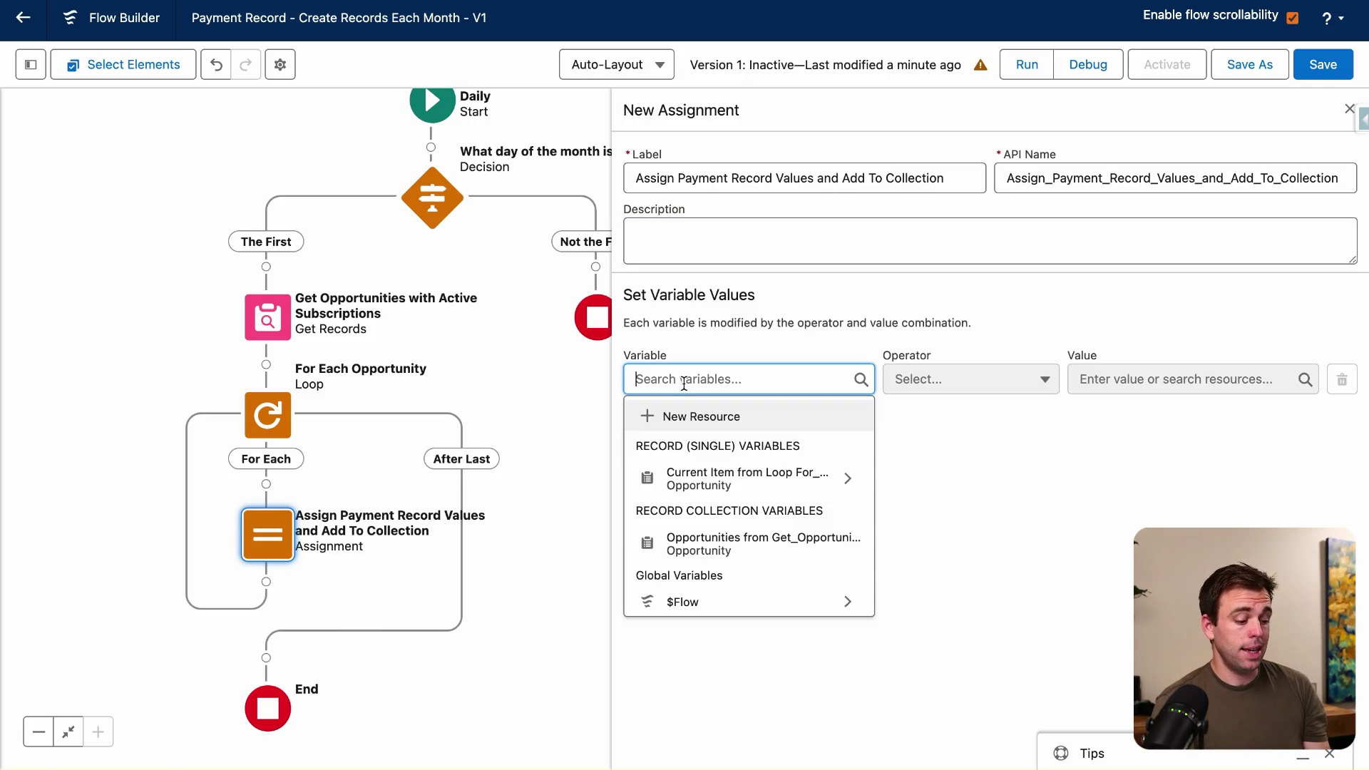
{"action": "left_click", "coordinate": [667, 415]}
{"action": "left_click", "coordinate": [492, 307]}
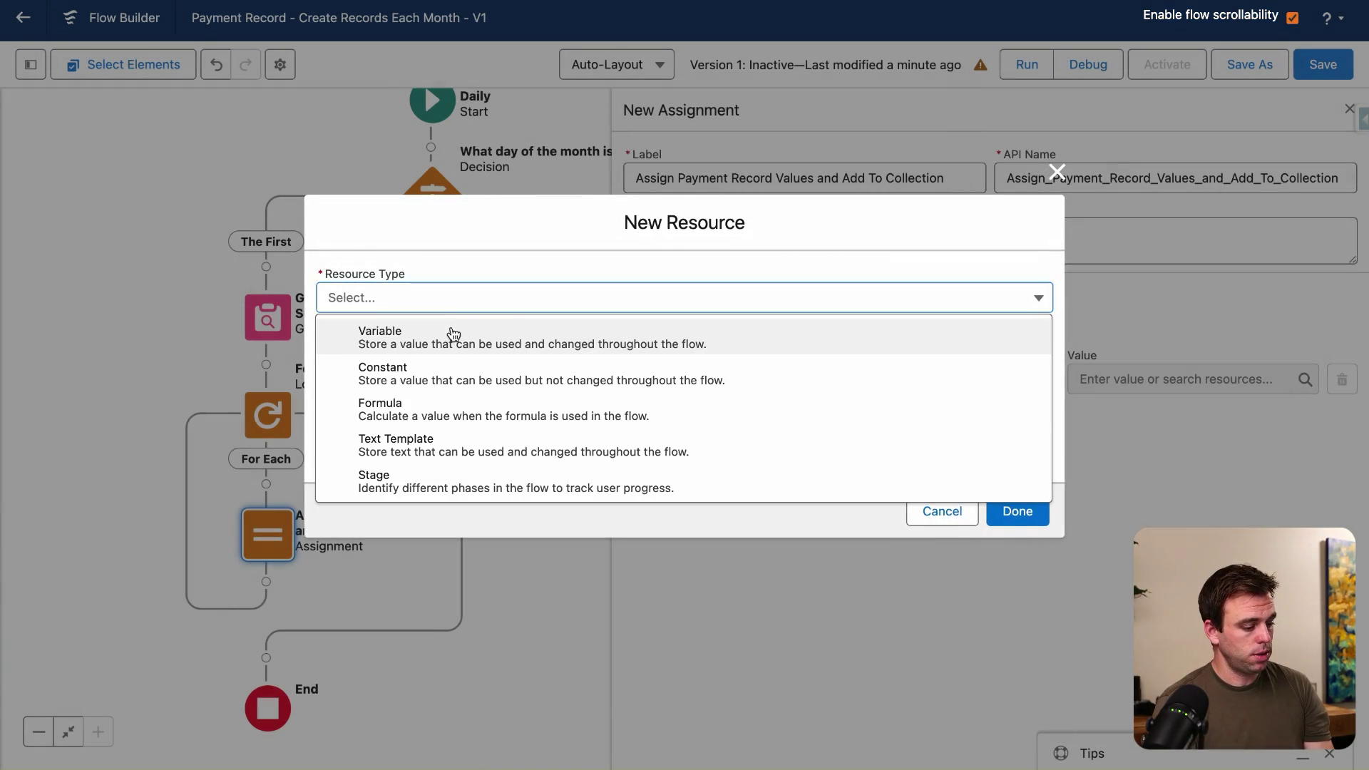
{"action": "left_click", "coordinate": [453, 335]}
{"action": "left_click", "coordinate": [408, 349]}
{"action": "type", "text": "aPayment"}
{"action": "key", "text": "Tab"}
Set the aPayment variable's data type to Record and its object to Payment Record, and finish creating it
{"action": "left_click", "coordinate": [373, 474]}
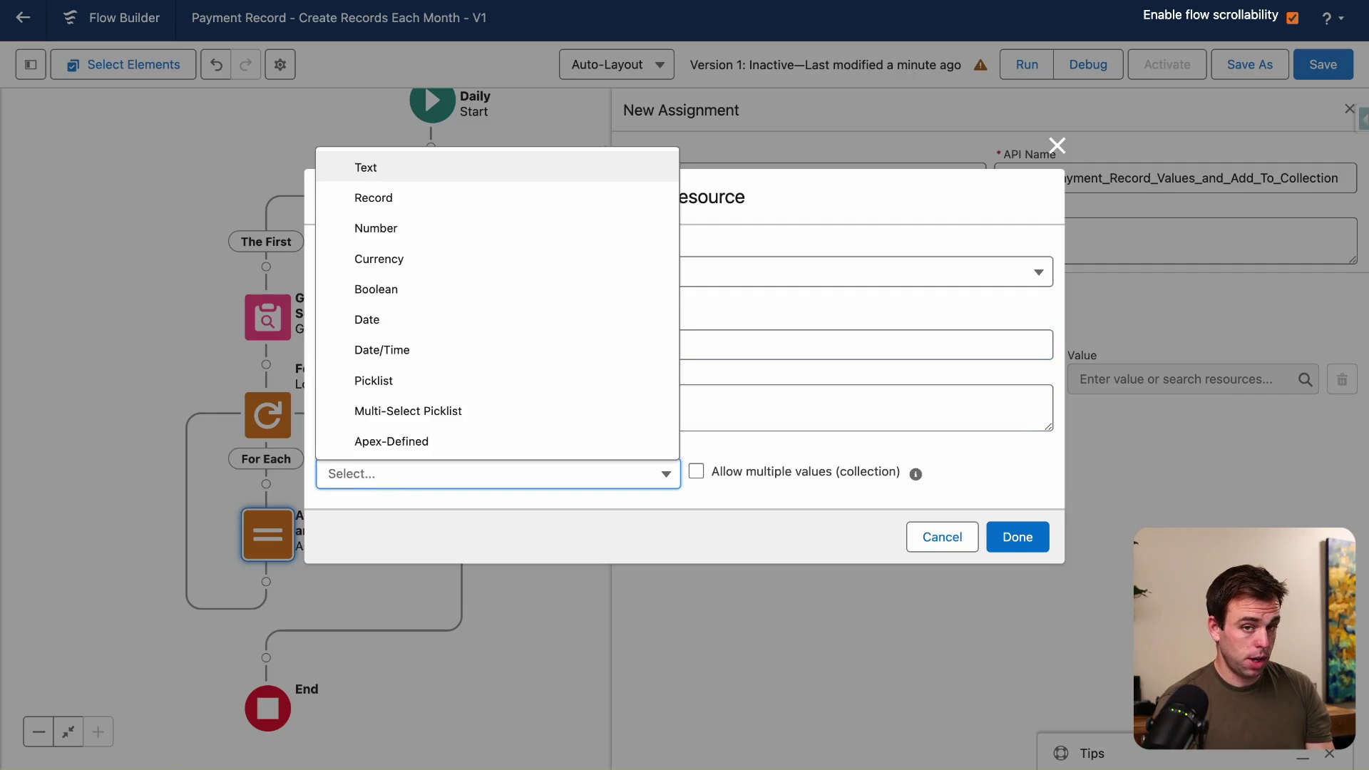
{"action": "left_click", "coordinate": [400, 199]}
{"action": "left_click", "coordinate": [388, 477]}
{"action": "type", "text": "paymen"}
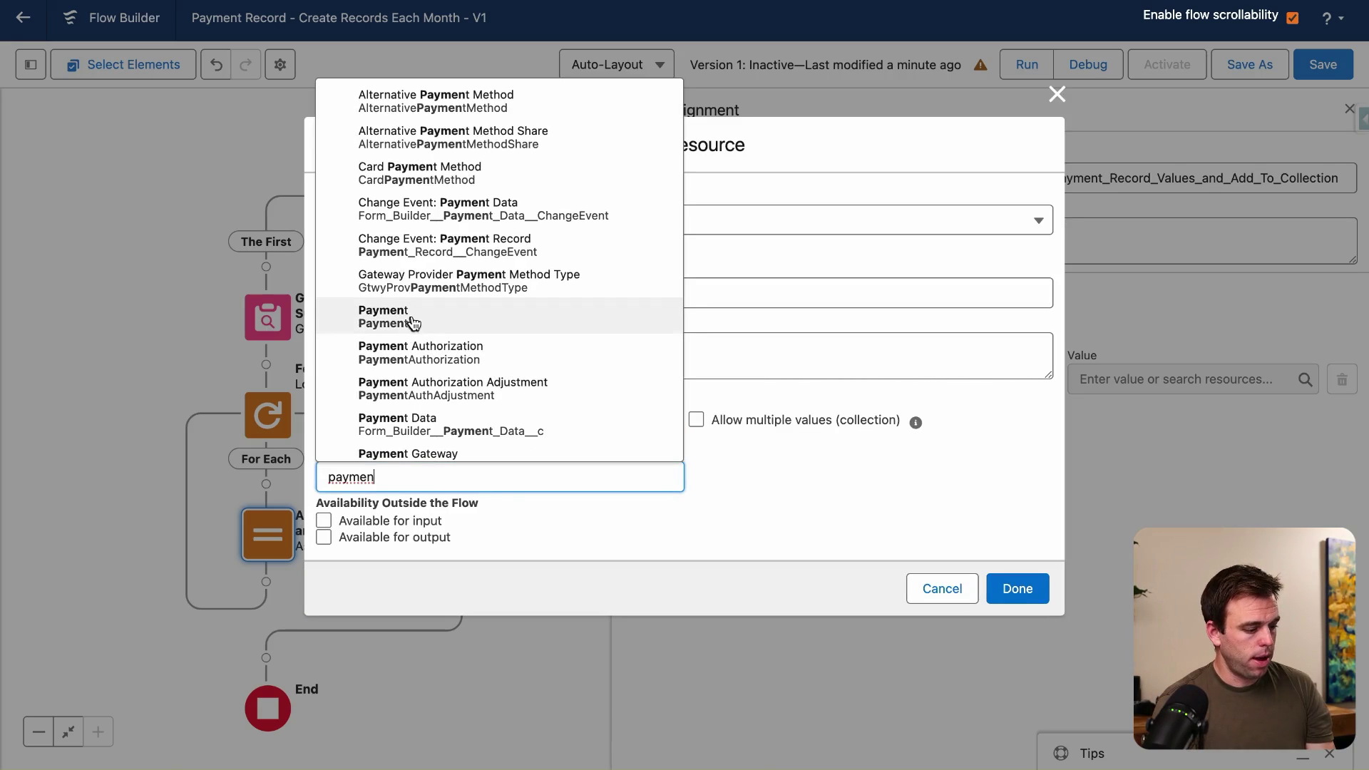
{"action": "type", "text": "t reco"}
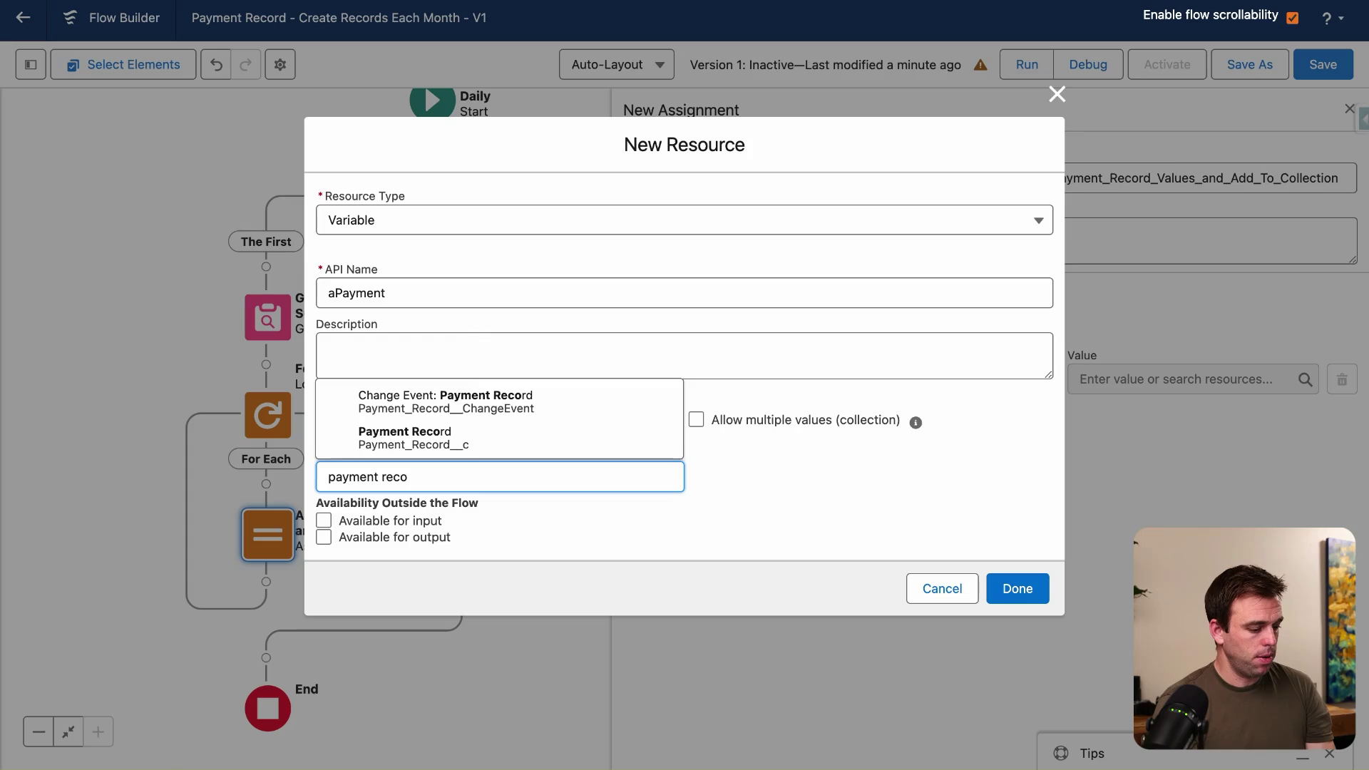
{"action": "left_click", "coordinate": [452, 431]}
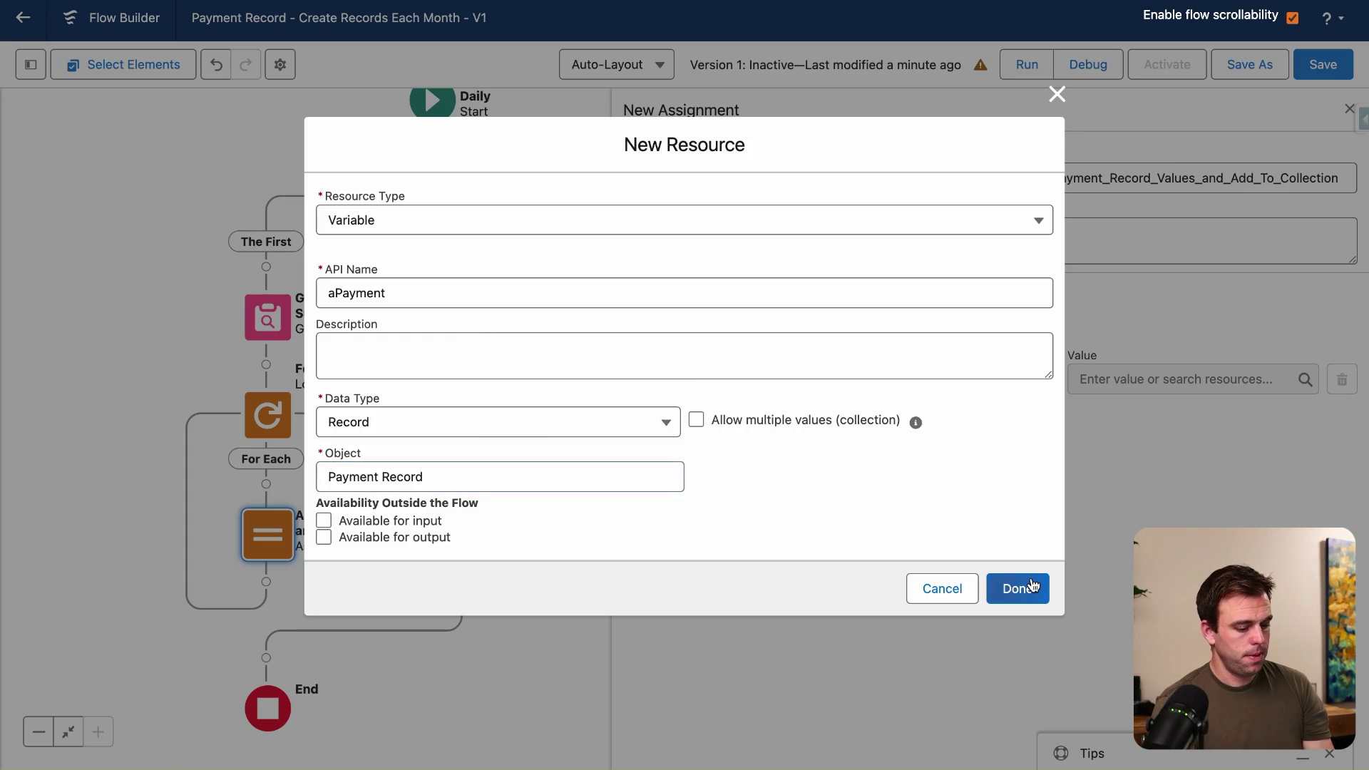
{"action": "left_click", "coordinate": [1018, 587]}
Set the assignment's first variable to the Amount field of the aPayment record
{"action": "left_click", "coordinate": [737, 379]}
{"action": "type", "text": "aP"}
{"action": "left_click", "coordinate": [786, 459]}
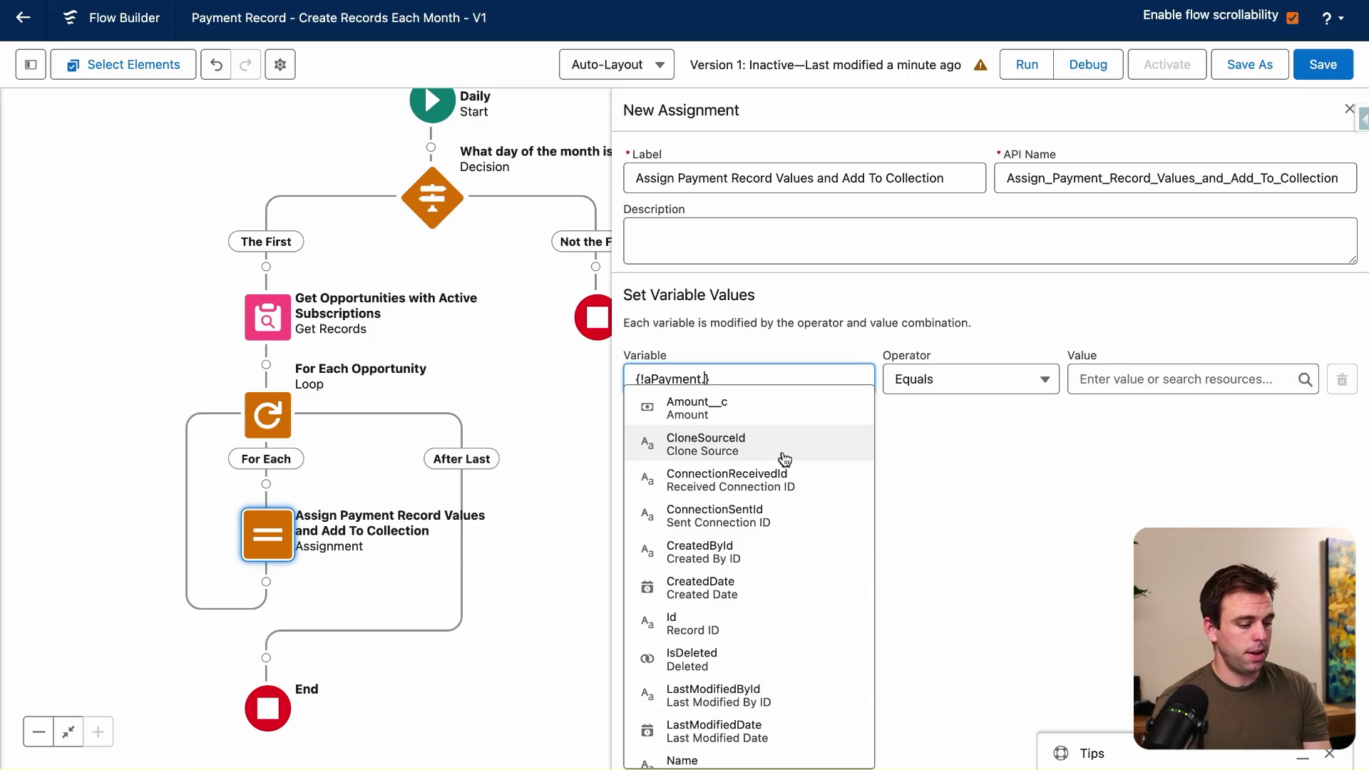
{"action": "left_click", "coordinate": [754, 406]}
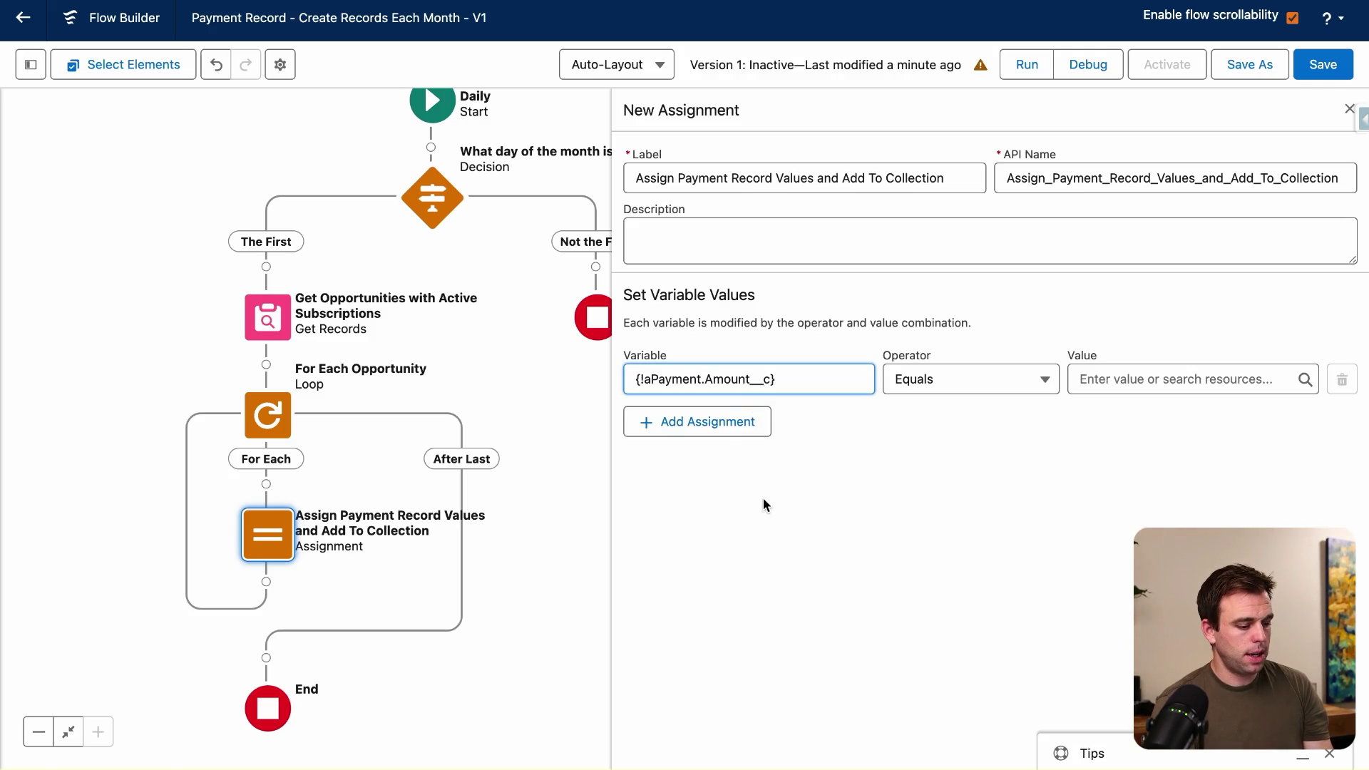
{"action": "left_click", "coordinate": [764, 520]}
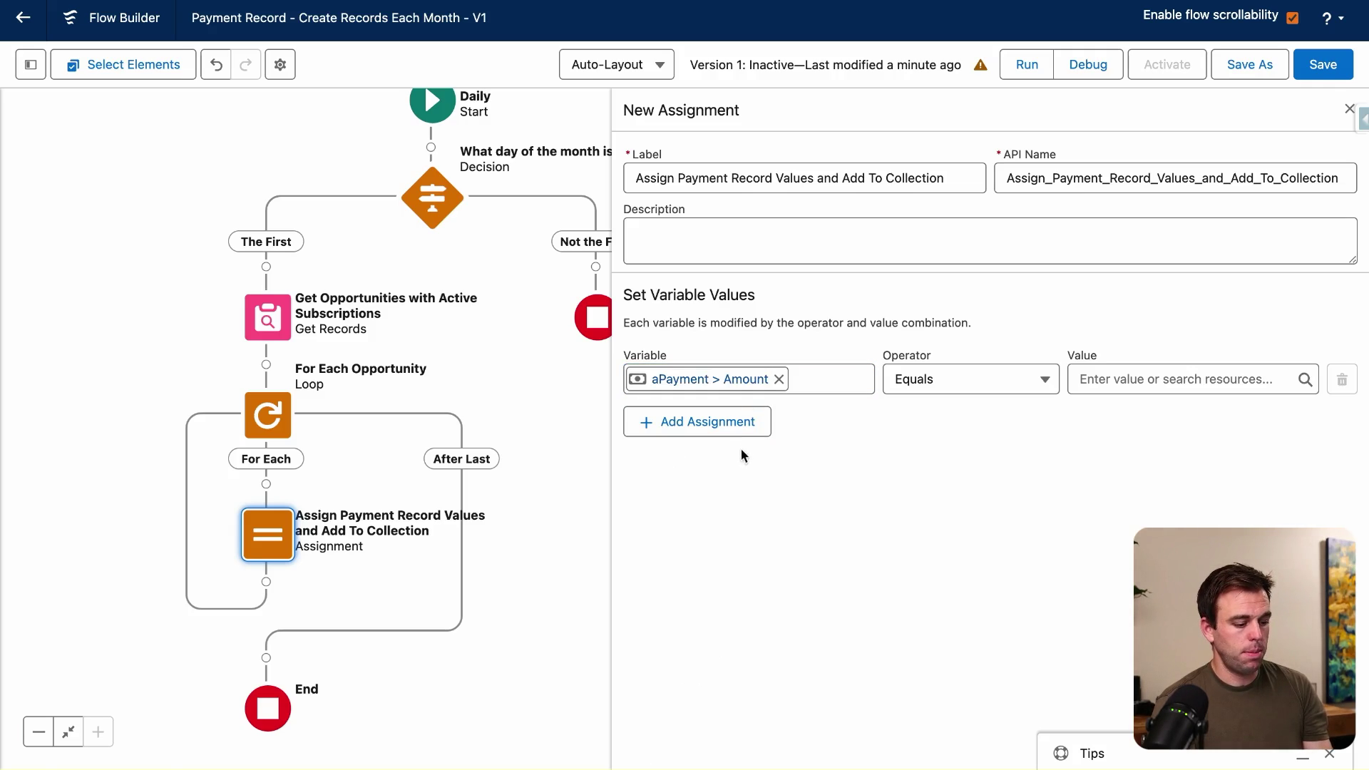
Add a second assignment row with the Opportunity field of aPayment as its variable
{"action": "left_click", "coordinate": [689, 428]}
{"action": "type", "text": "aP"}
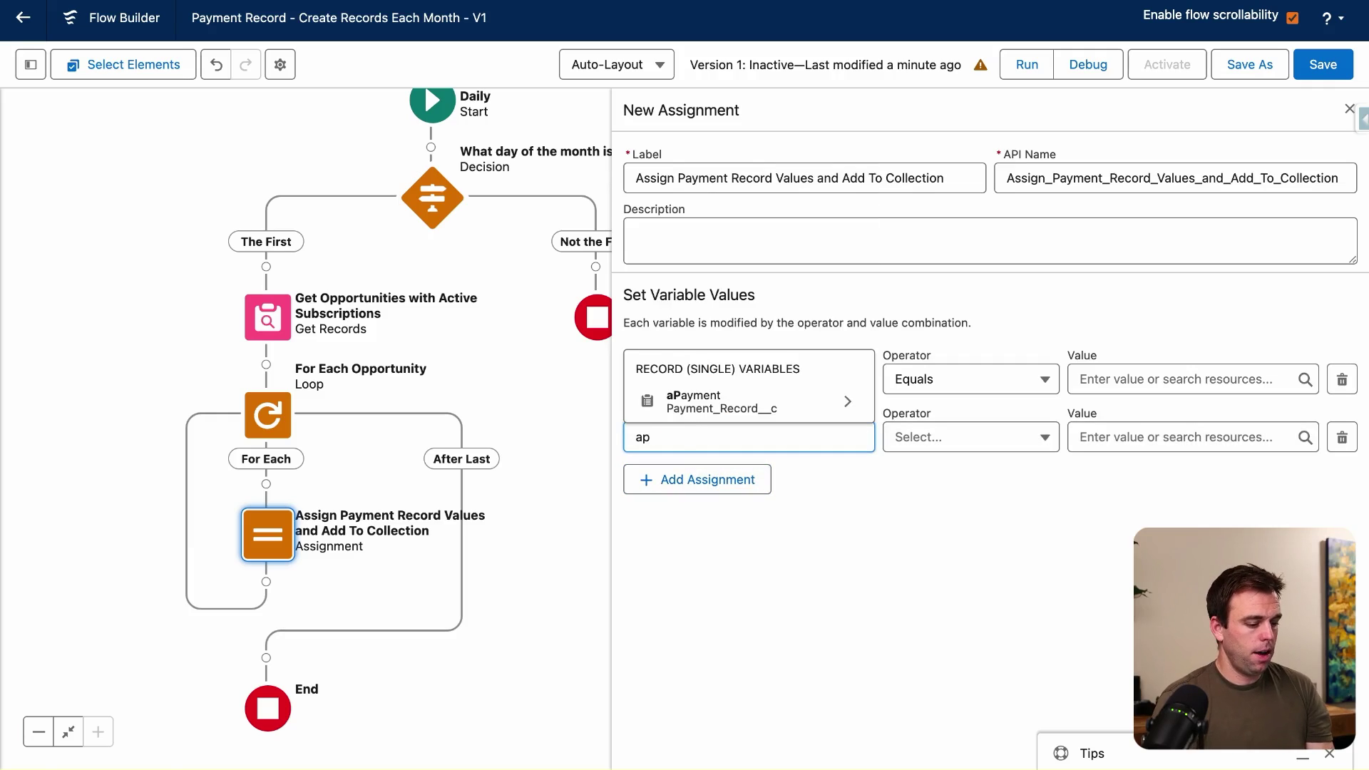
{"action": "left_click", "coordinate": [695, 397]}
{"action": "type", "text": "opp"}
{"action": "left_click", "coordinate": [702, 471]}
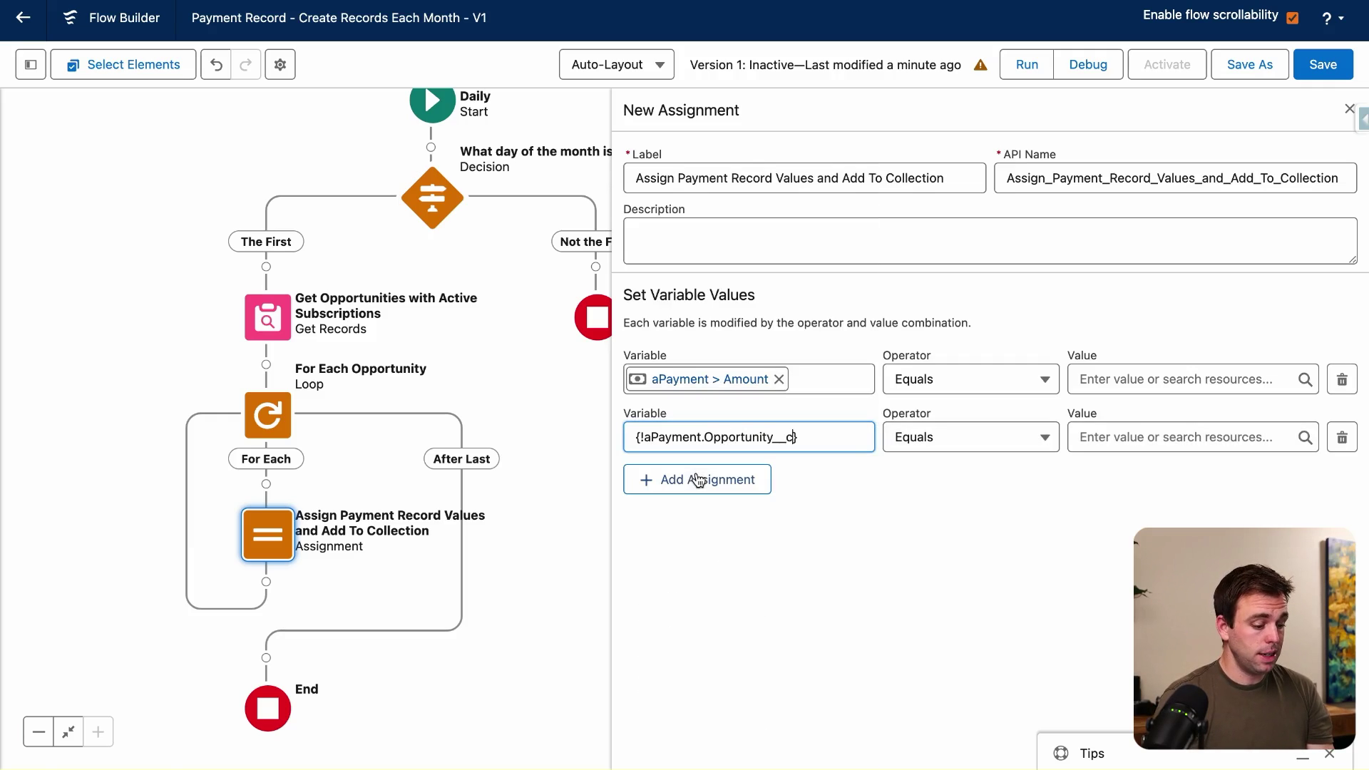
Add a third assignment row with the Payment Date field of aPayment as its variable
{"action": "left_click", "coordinate": [694, 481]}
{"action": "left_click", "coordinate": [692, 492]}
{"action": "type", "text": "alp"}
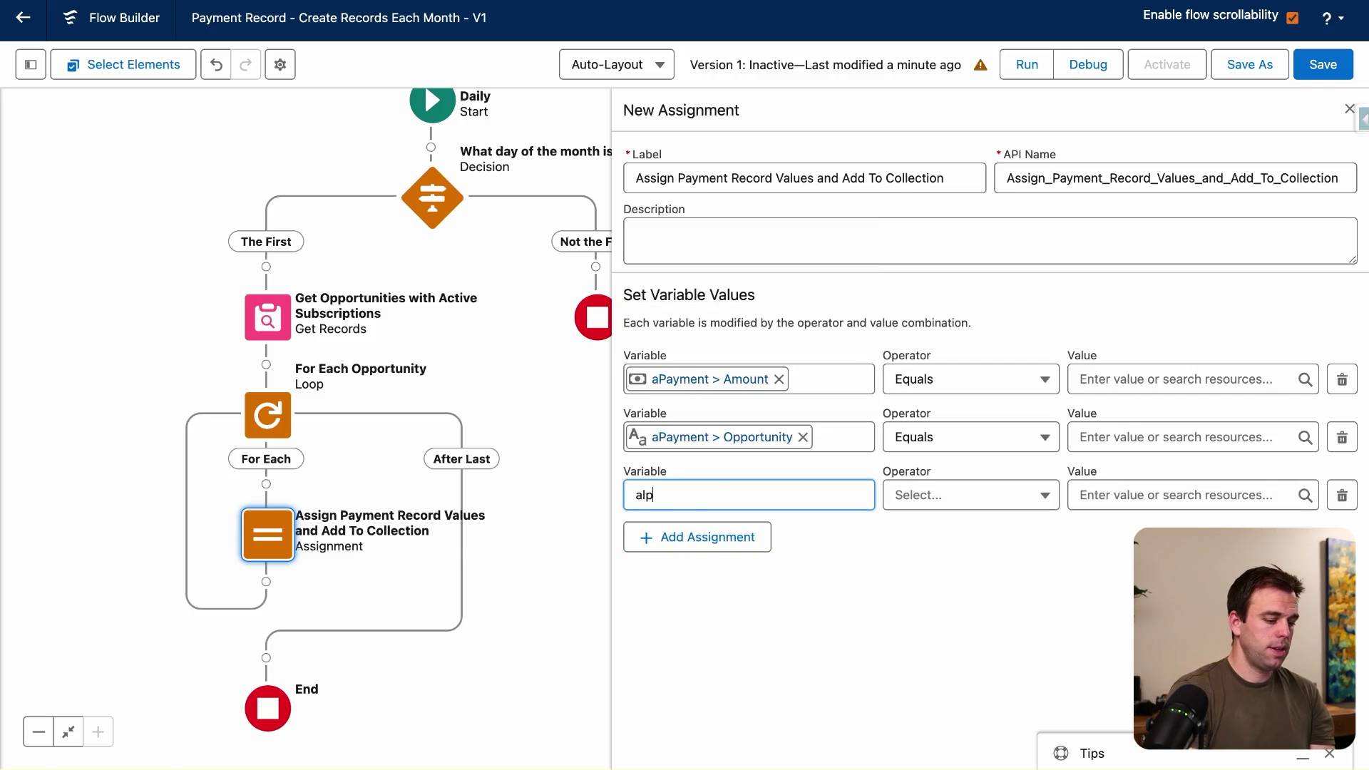
{"action": "key", "text": "BackSpace"}
{"action": "key", "text": "BackSpace"}
{"action": "type", "text": "pa"}
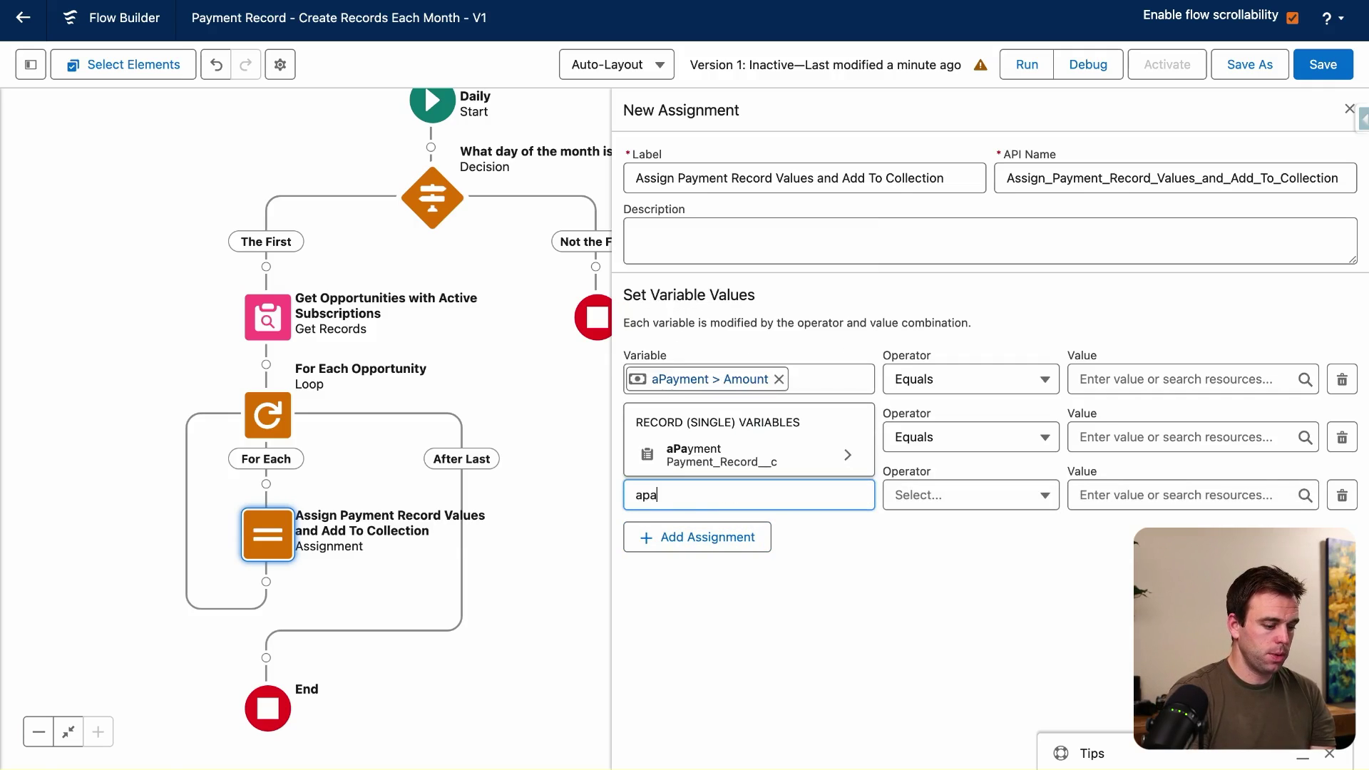
{"action": "left_click", "coordinate": [734, 458]}
{"action": "scroll", "coordinate": [738, 464], "scroll_direction": "down", "scroll_amount": 3}
{"action": "left_click", "coordinate": [737, 457]}
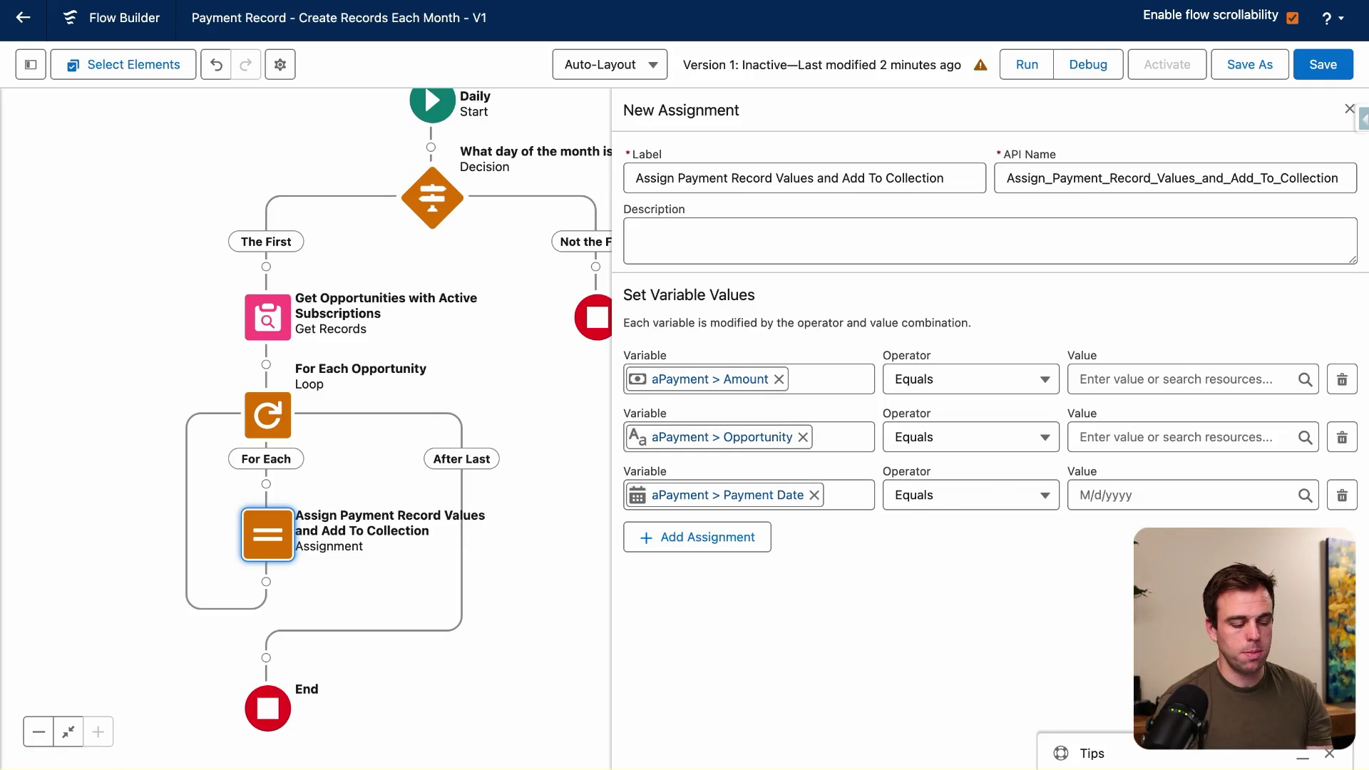
Set the value of the aPayment Payment Date row to the flow's current date, $Flow.CurrentDate
{"action": "left_click", "coordinate": [1139, 504]}
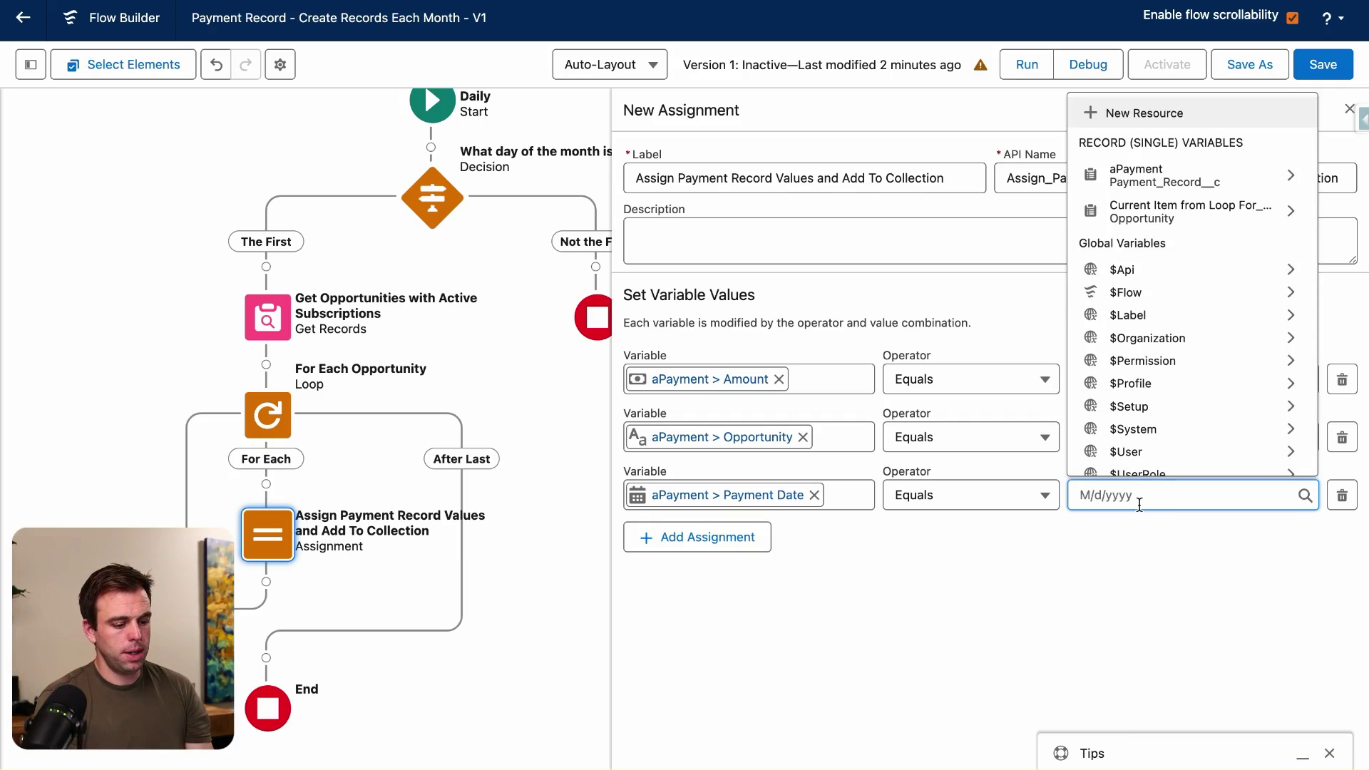
{"action": "type", "text": "t"}
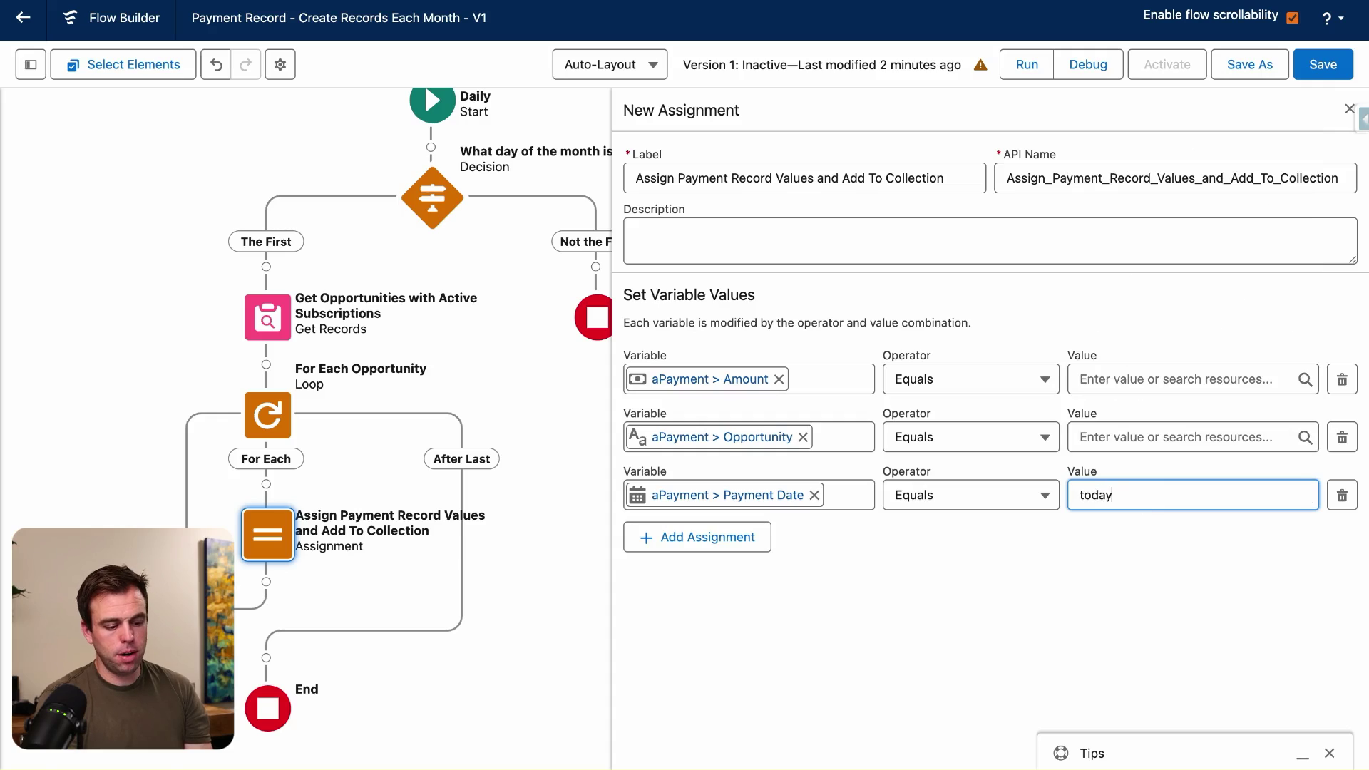
{"action": "key", "text": "BackSpace"}
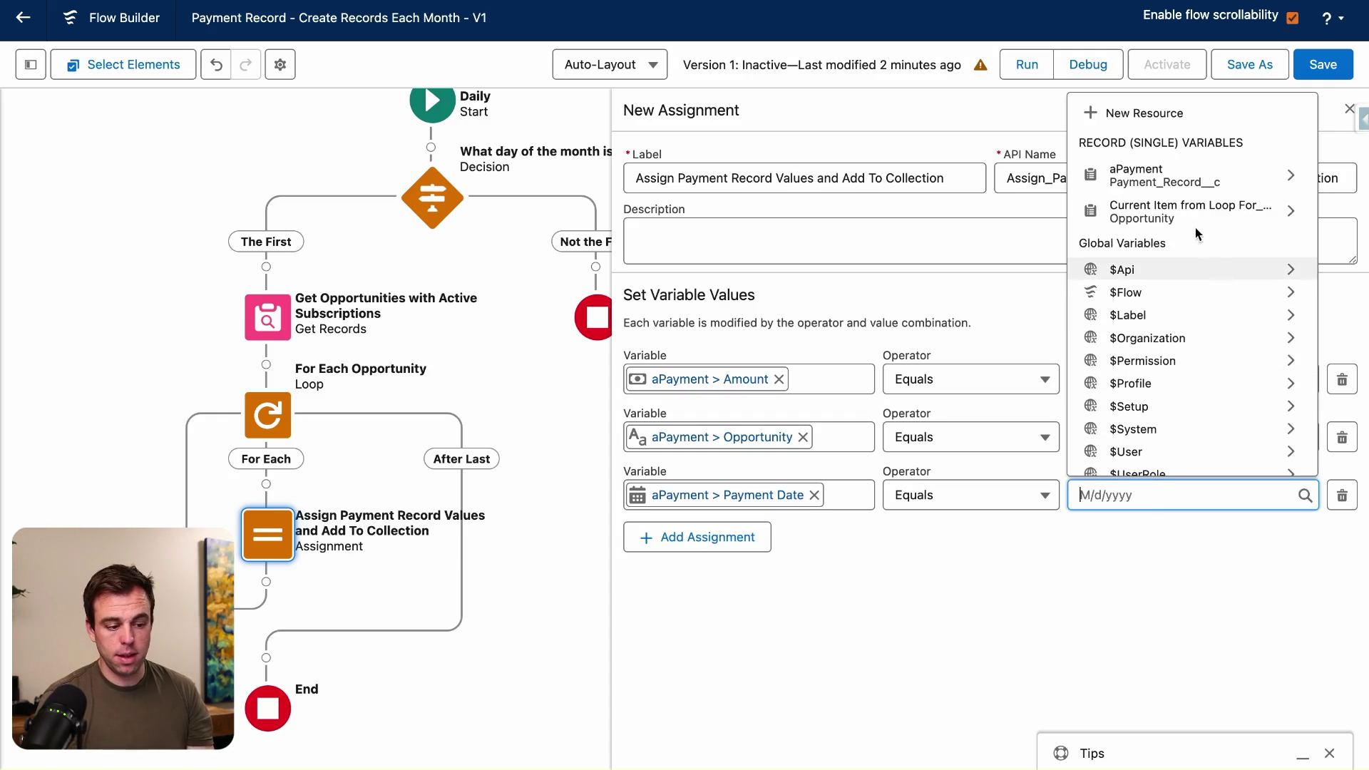
{"action": "scroll", "coordinate": [1199, 365], "scroll_direction": "down", "scroll_amount": 1}
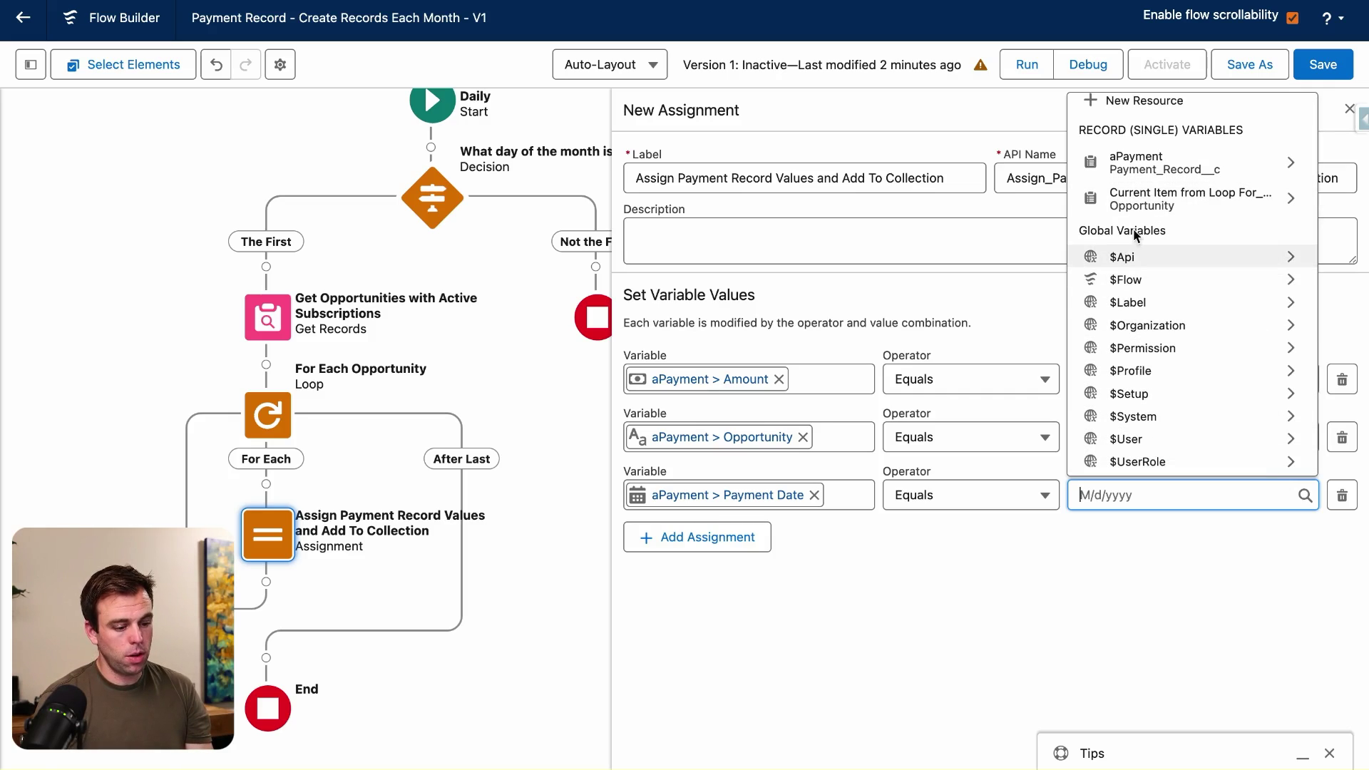
{"action": "left_click", "coordinate": [1134, 279]}
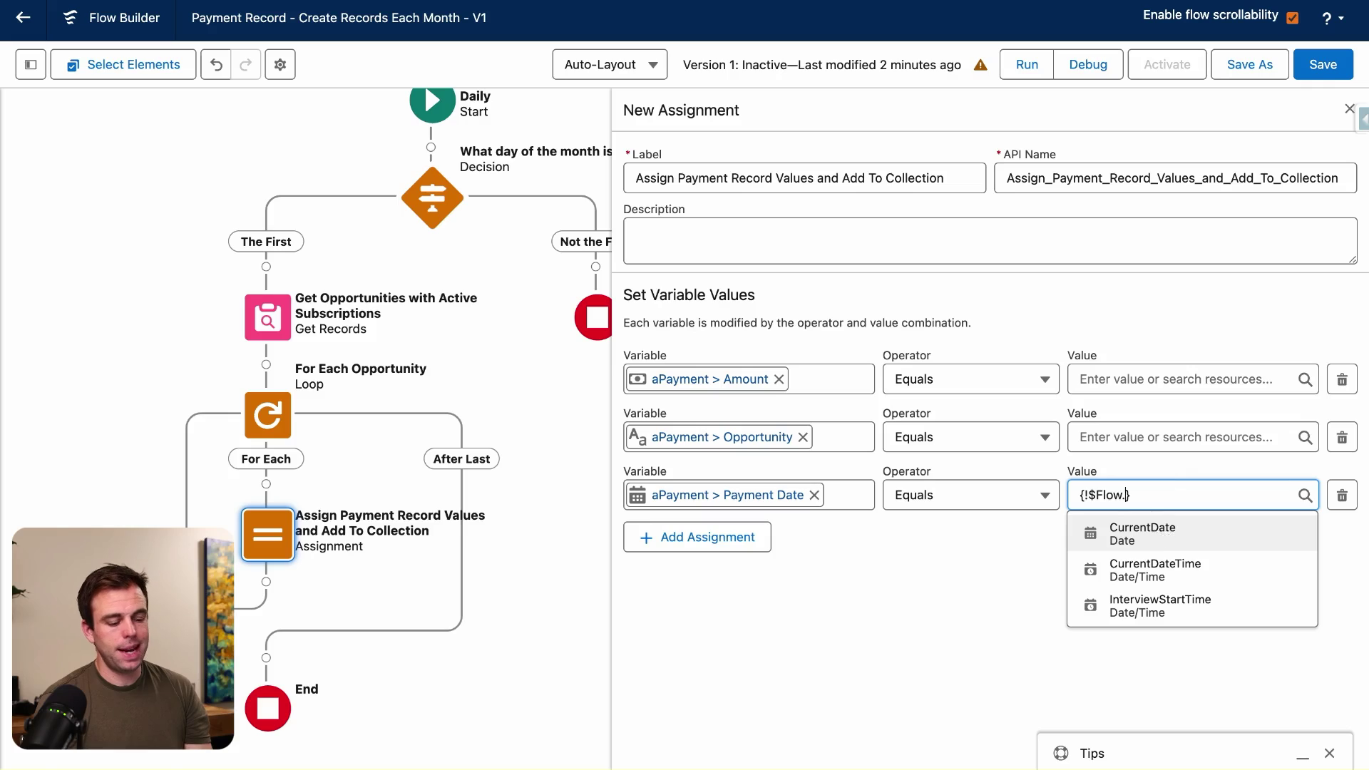
{"action": "left_click", "coordinate": [1170, 535]}
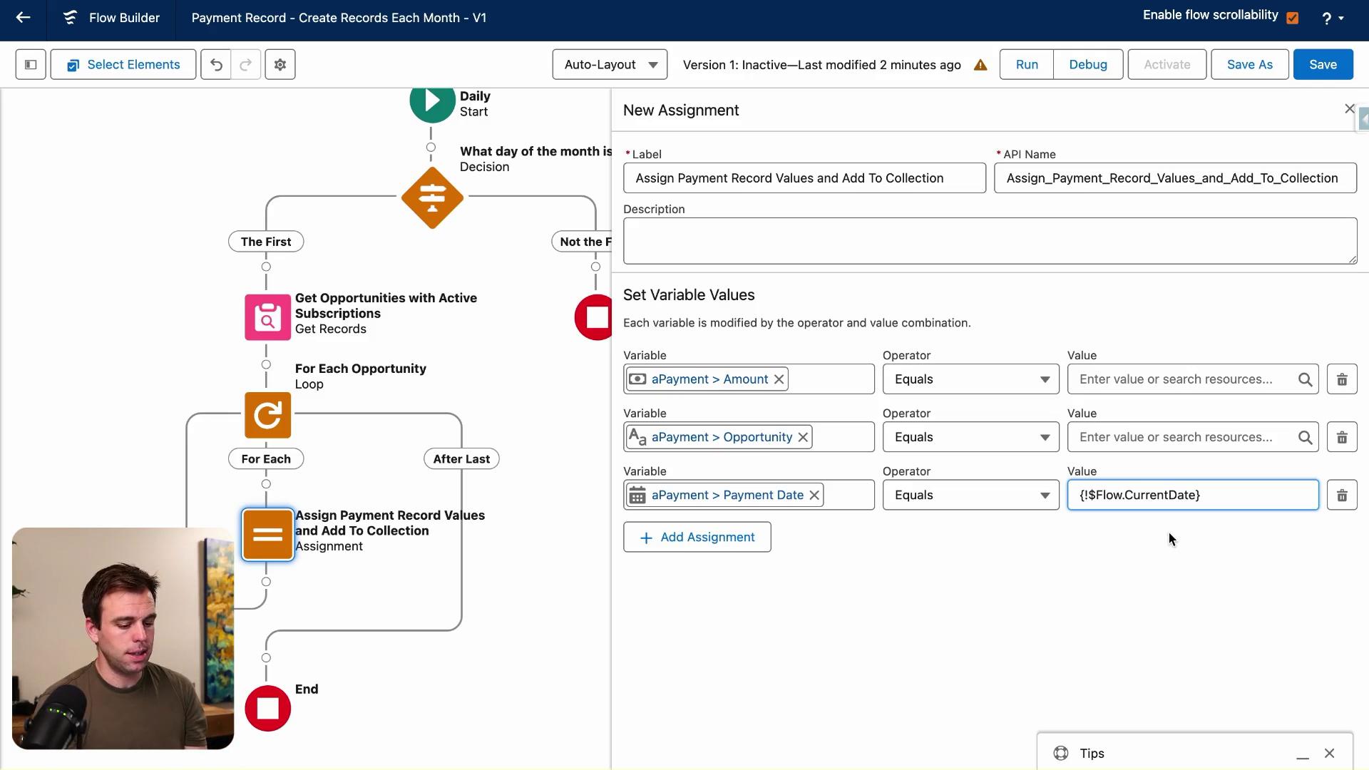
{"action": "left_click", "coordinate": [1169, 584]}
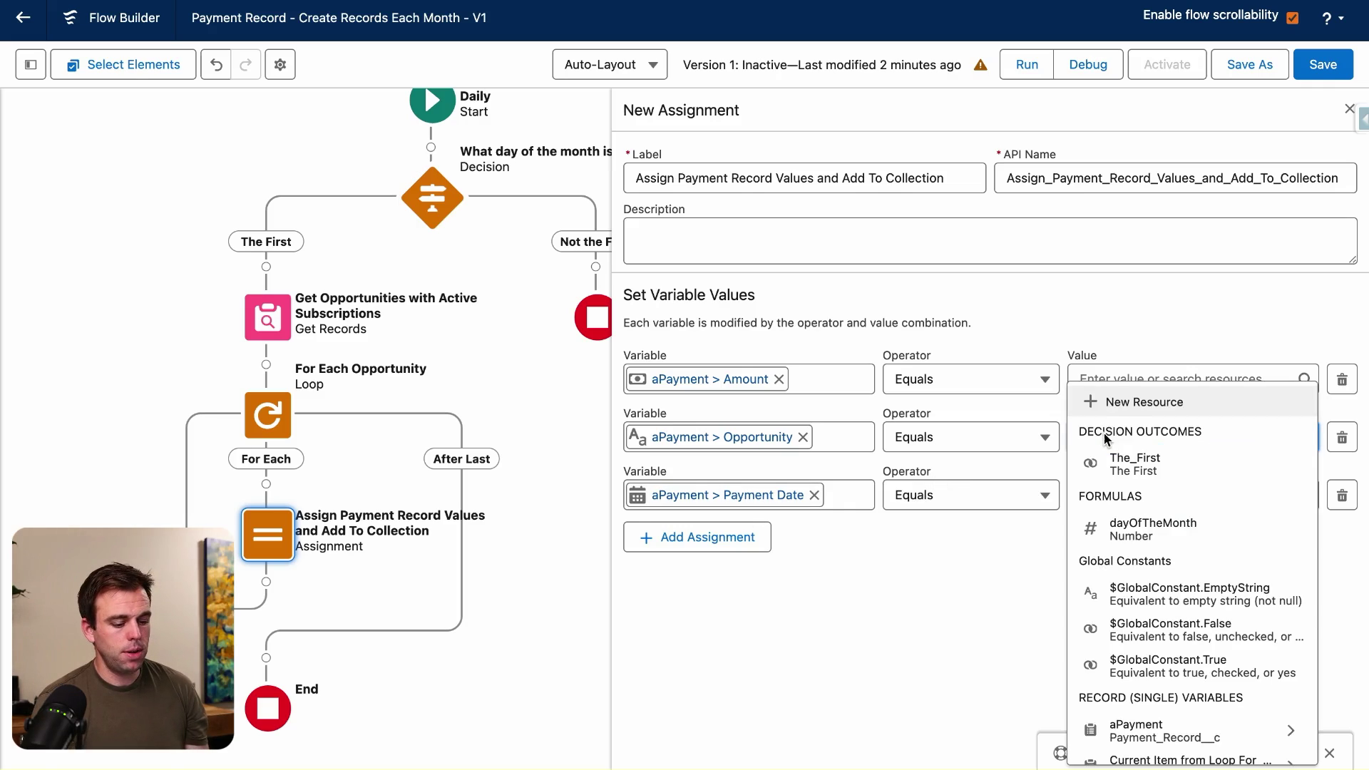
Set the value of the aPayment Opportunity row to the Opportunity ID of the For_Each_Opportunity loop's current item
{"action": "scroll", "coordinate": [1177, 549], "scroll_direction": "down", "scroll_amount": 5}
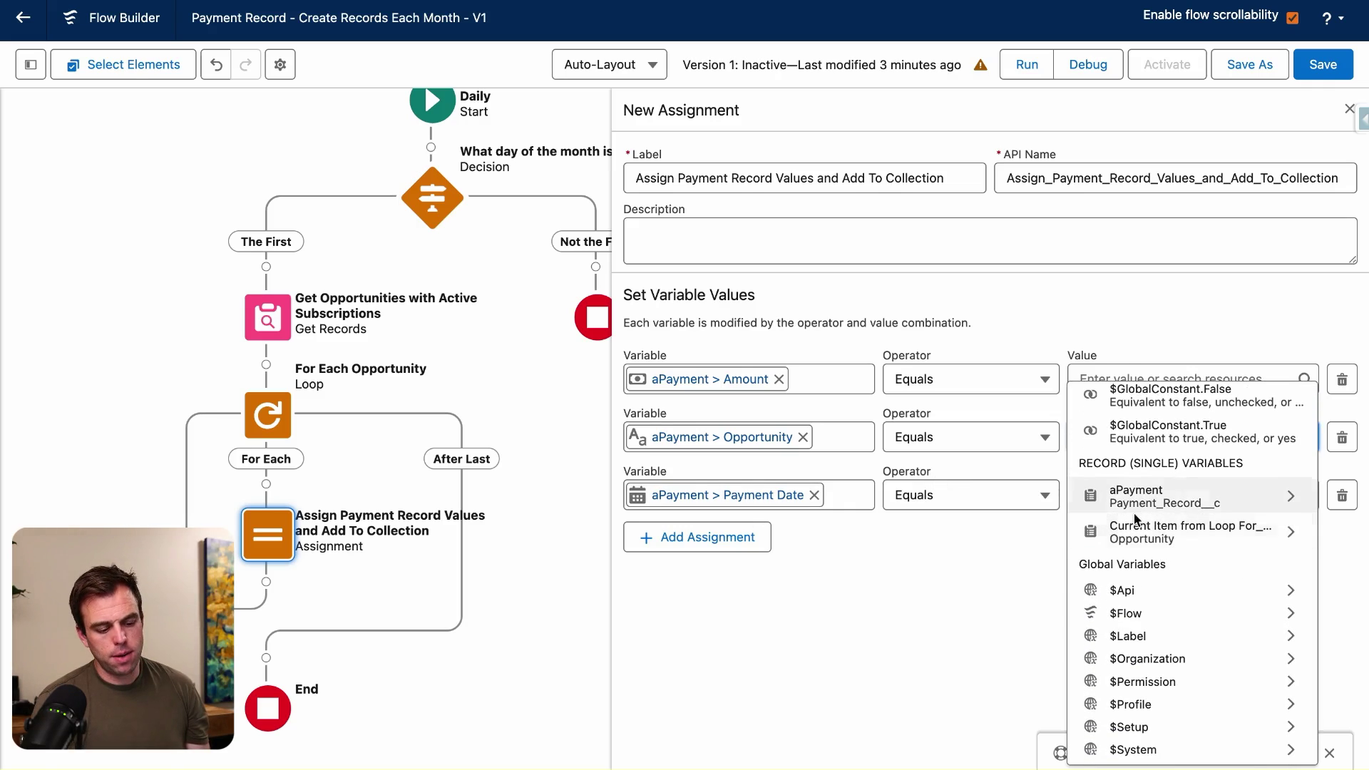
{"action": "left_click", "coordinate": [1170, 547]}
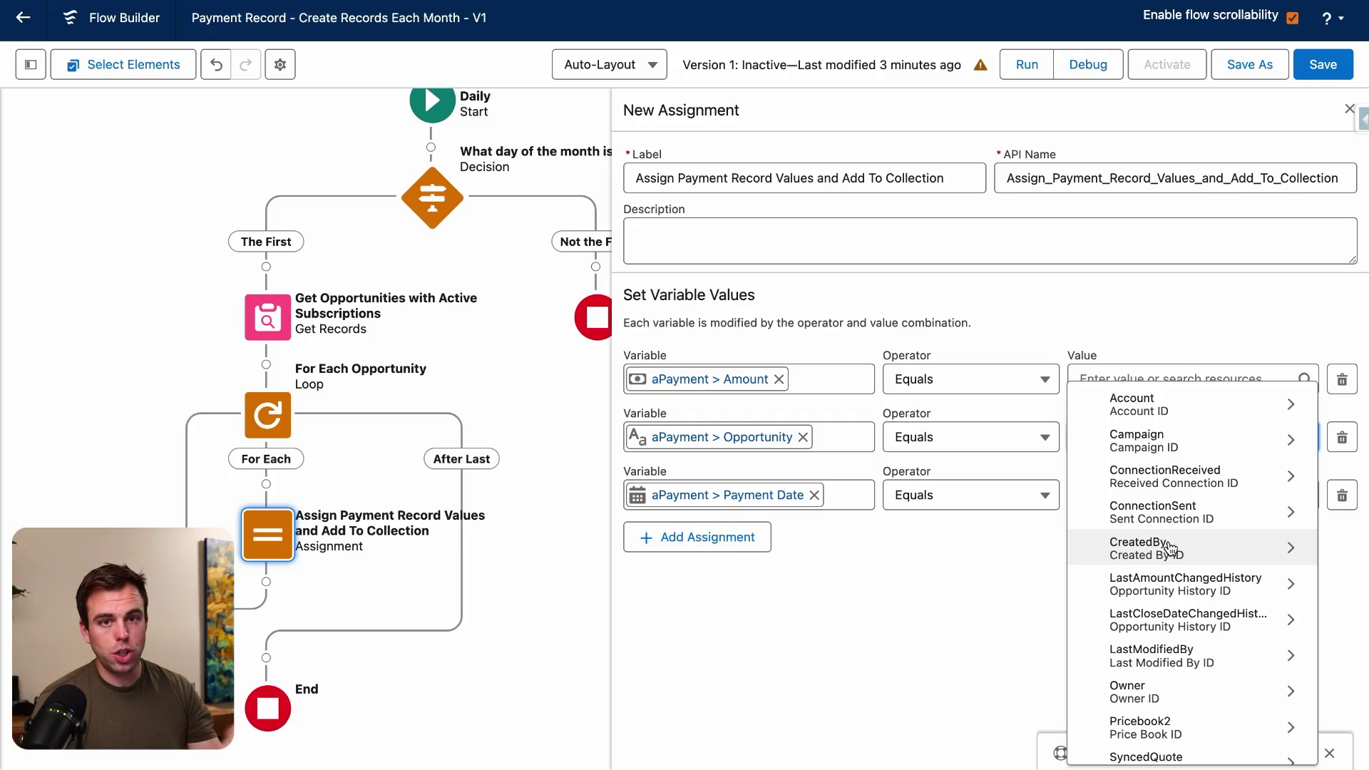
{"action": "scroll", "coordinate": [1170, 561], "scroll_direction": "down", "scroll_amount": 1}
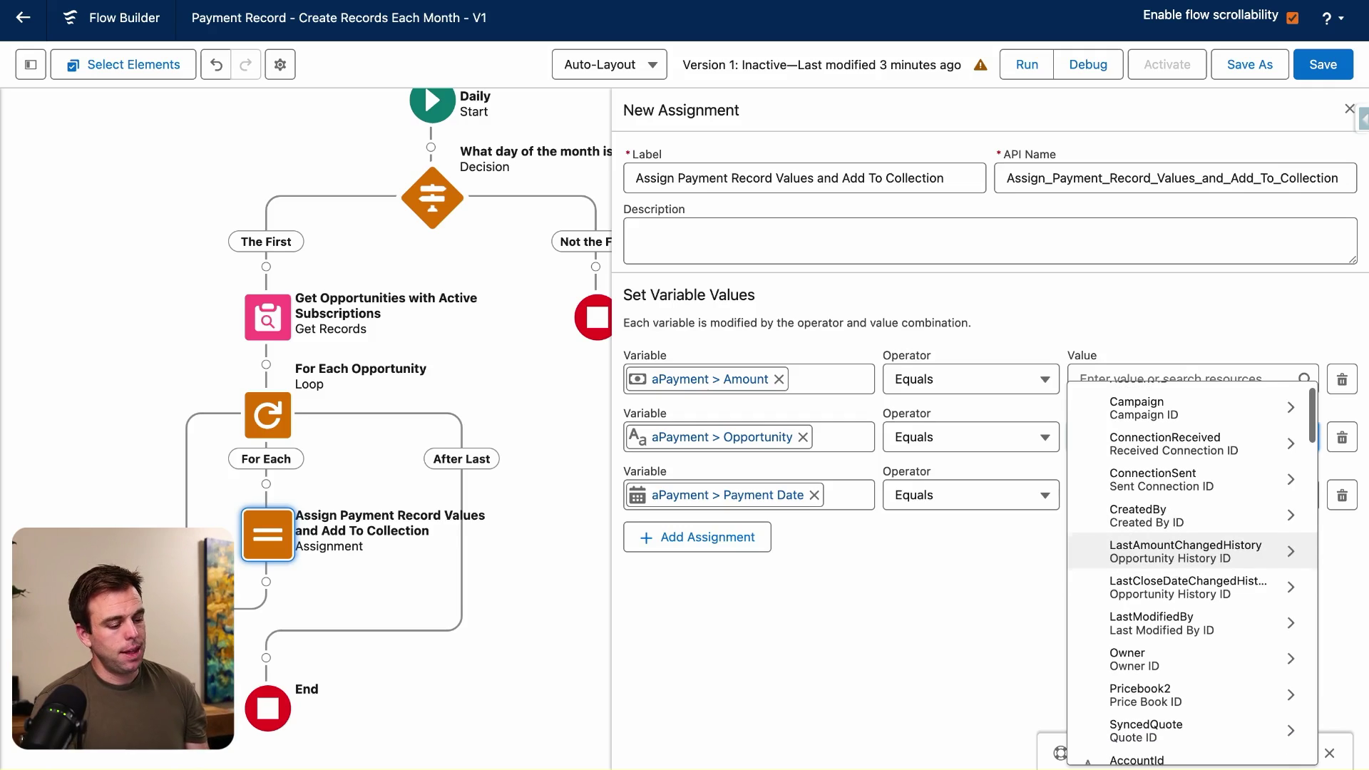
{"action": "scroll", "coordinate": [1181, 628], "scroll_direction": "down", "scroll_amount": 5}
{"action": "scroll", "coordinate": [1181, 627], "scroll_direction": "down", "scroll_amount": 7}
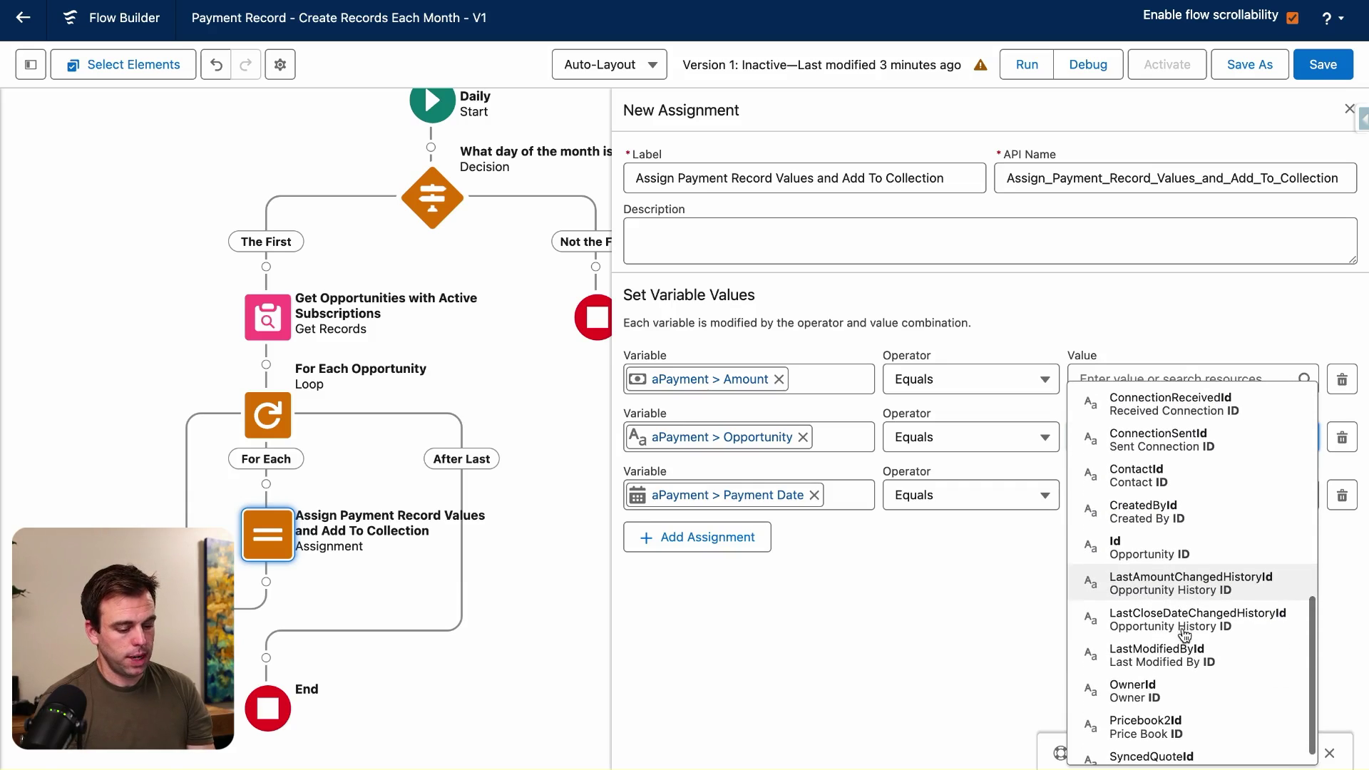
{"action": "left_click", "coordinate": [1068, 586]}
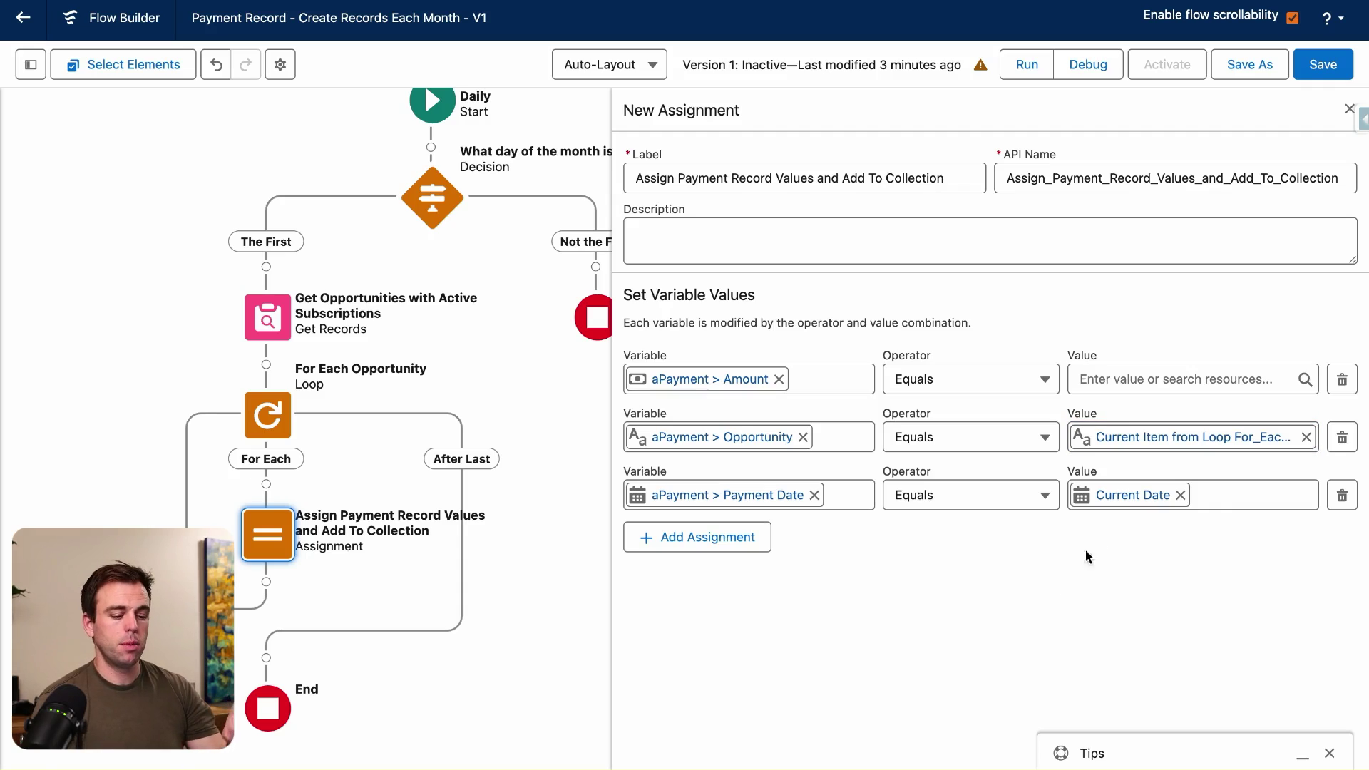
Set the value of the aPayment Amount row to the Amount of the For_Each_Opportunity loop's current item
{"action": "left_click", "coordinate": [1114, 379]}
{"action": "scroll", "coordinate": [1156, 553], "scroll_direction": "down", "scroll_amount": 1}
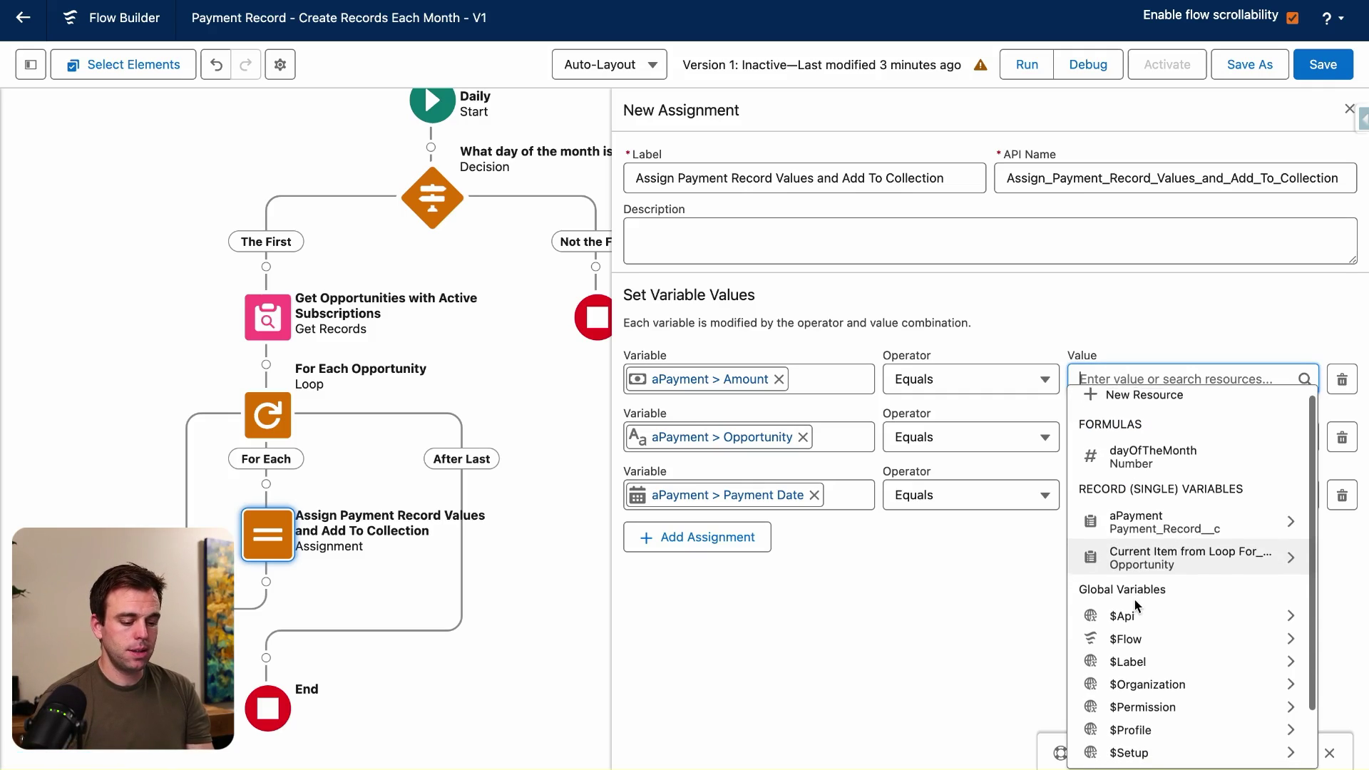
{"action": "left_click", "coordinate": [1159, 560]}
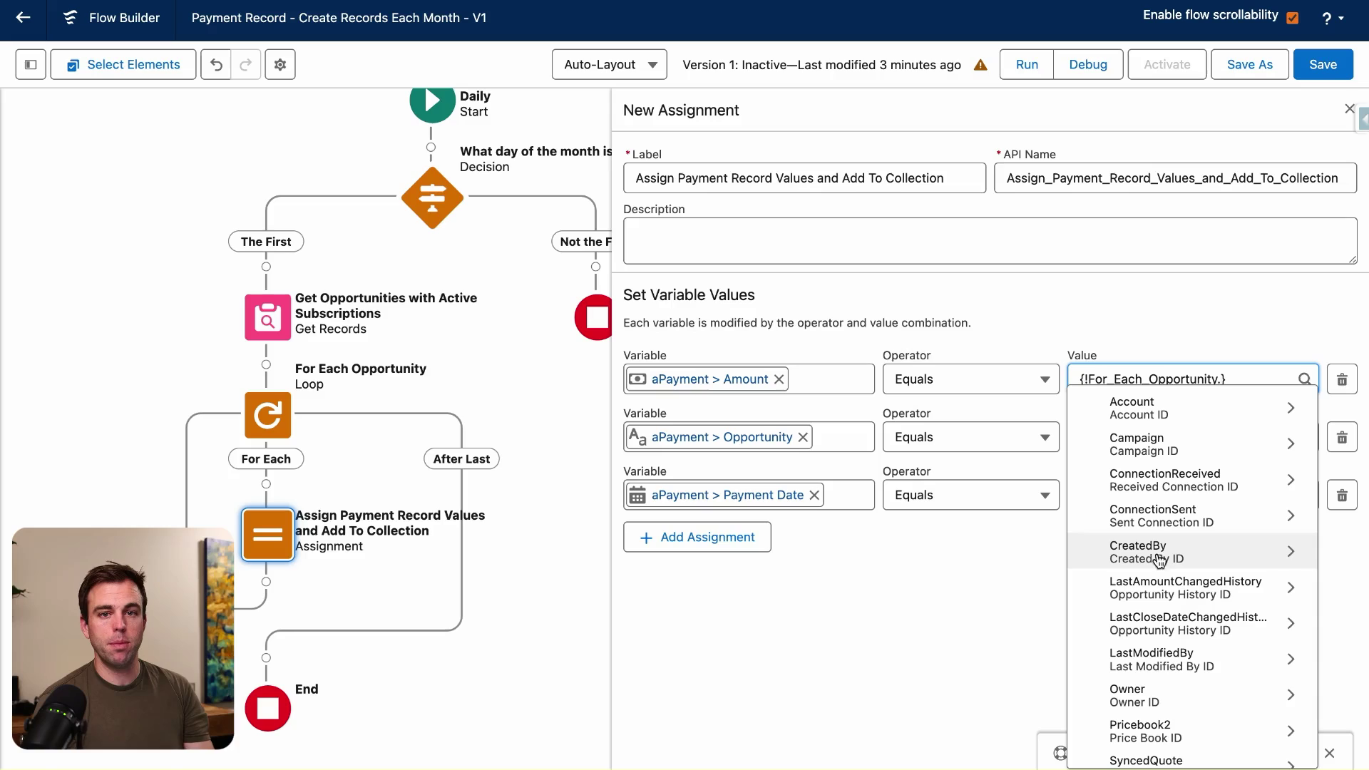
{"action": "type", "text": "amoun"}
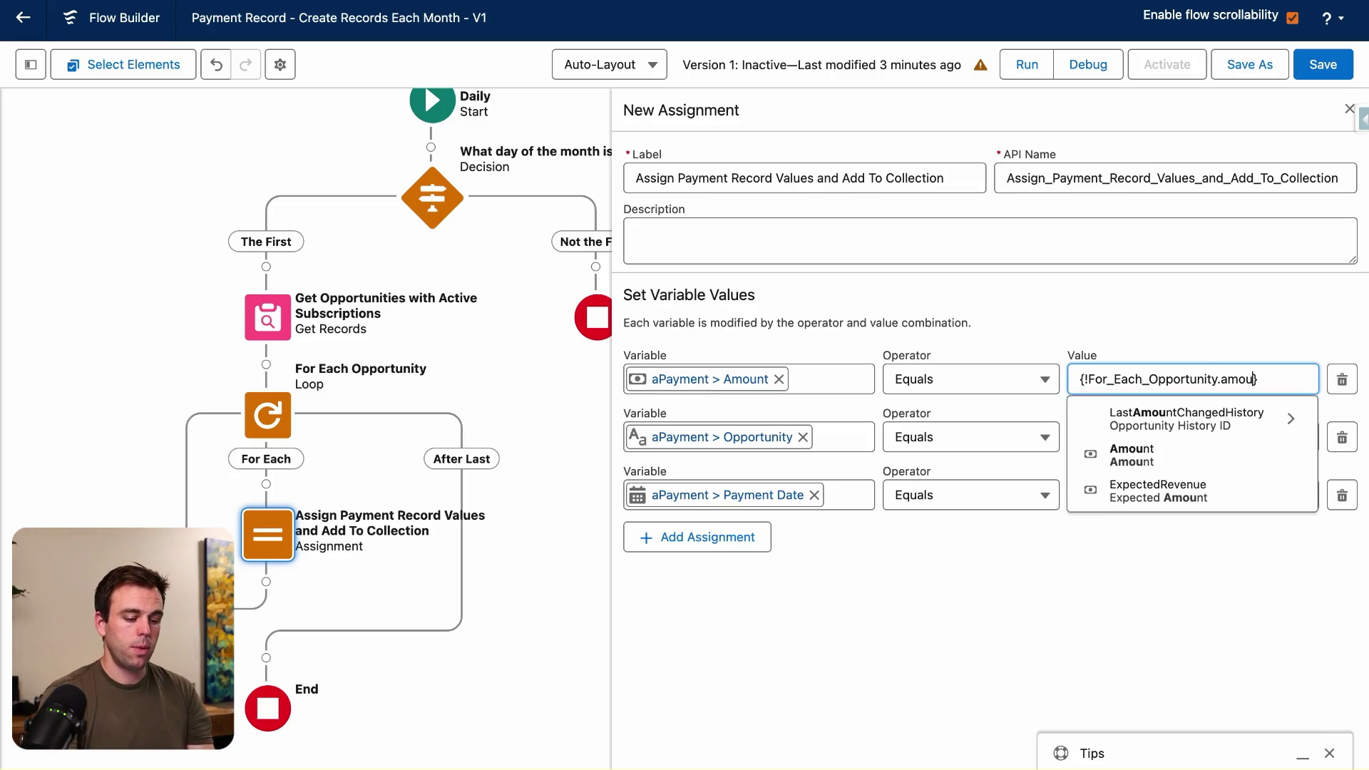
{"action": "left_click", "coordinate": [1134, 455]}
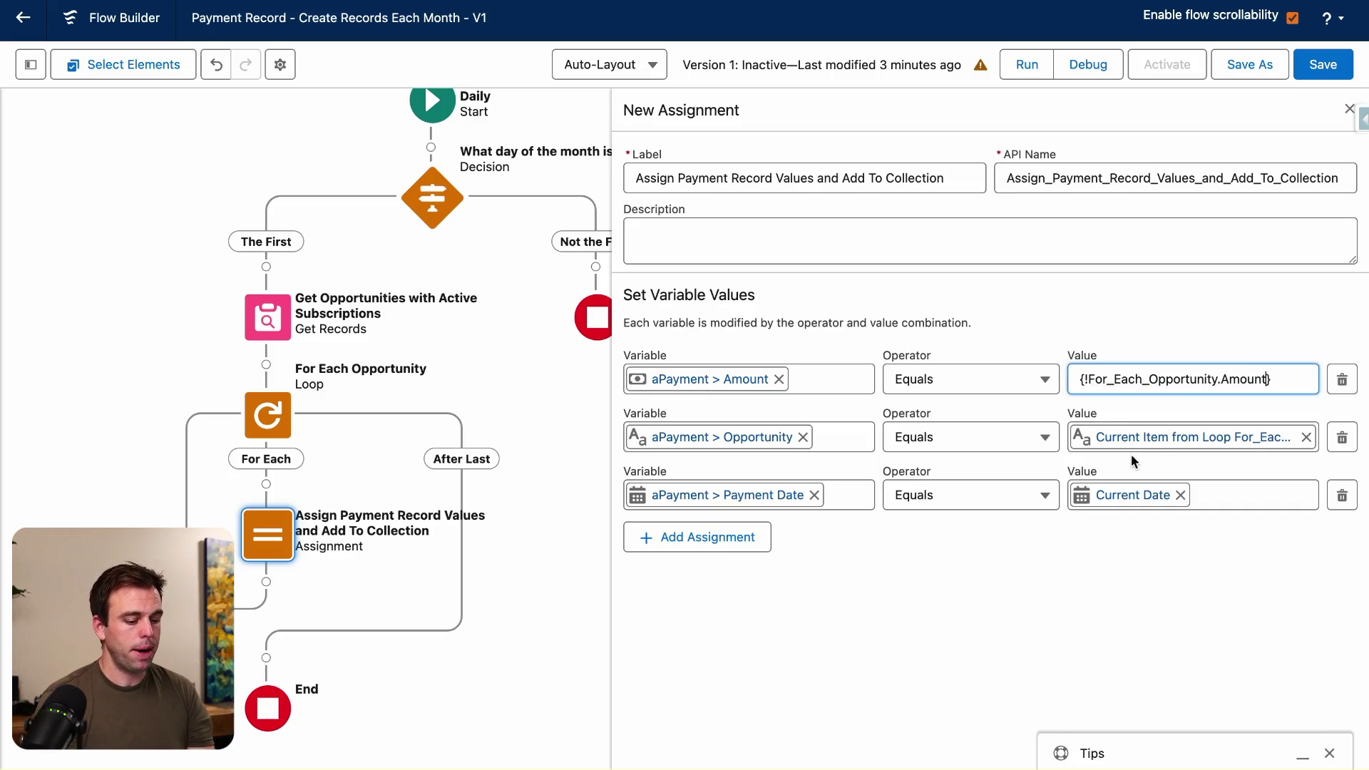
{"action": "left_click", "coordinate": [1138, 595]}
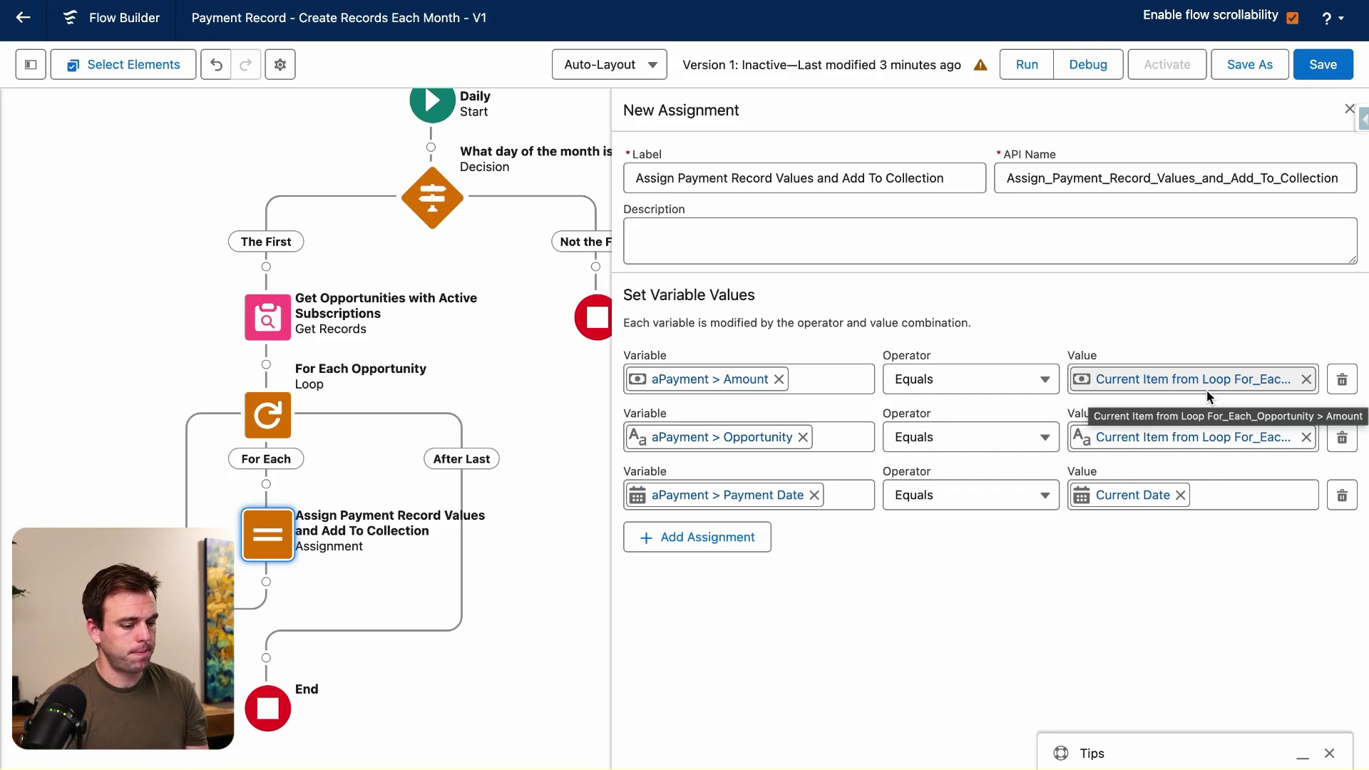
Add a fourth assignment row and start a new Variable resource for it with the API name thePayments
{"action": "left_click", "coordinate": [712, 542]}
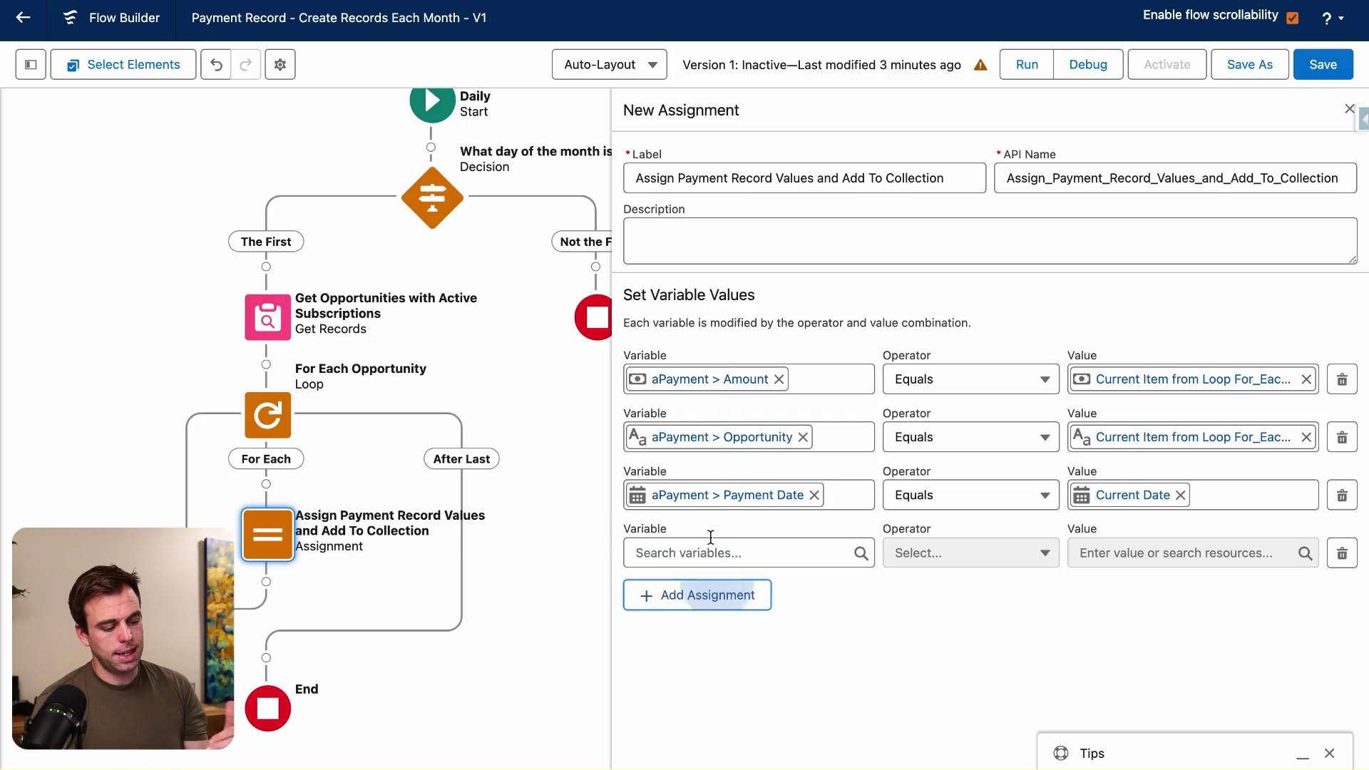
{"action": "left_click", "coordinate": [705, 547]}
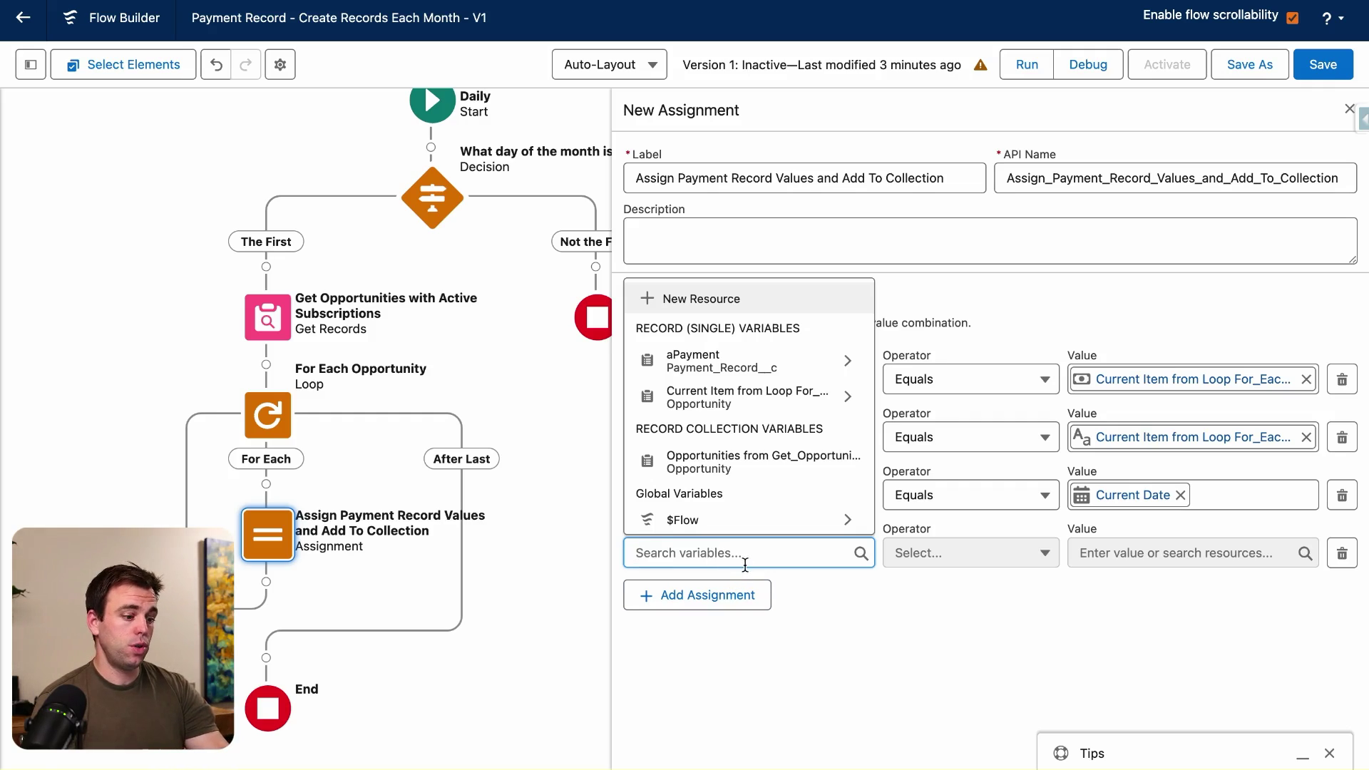
{"action": "left_click", "coordinate": [699, 299]}
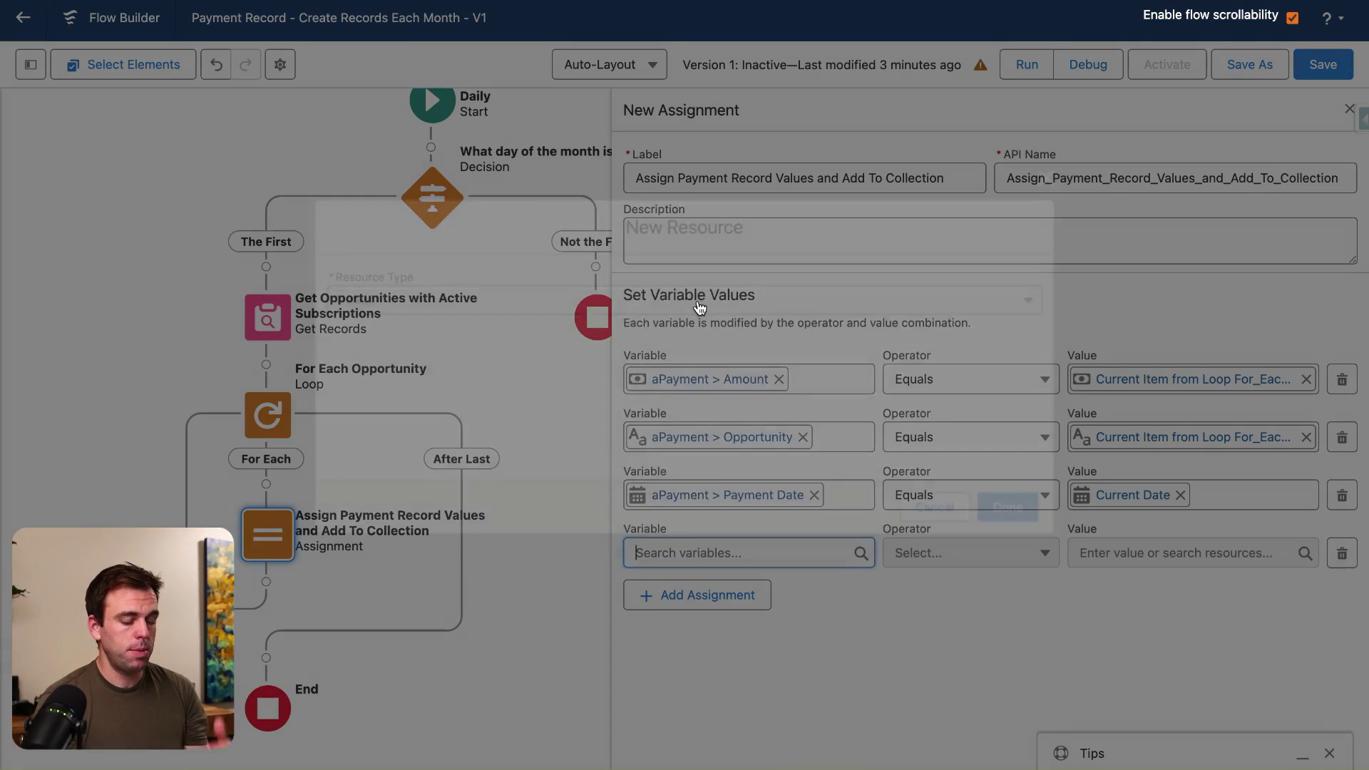
{"action": "left_click", "coordinate": [657, 298]}
{"action": "left_click", "coordinate": [428, 341]}
{"action": "left_click", "coordinate": [387, 342]}
{"action": "type", "text": "thePayments"}
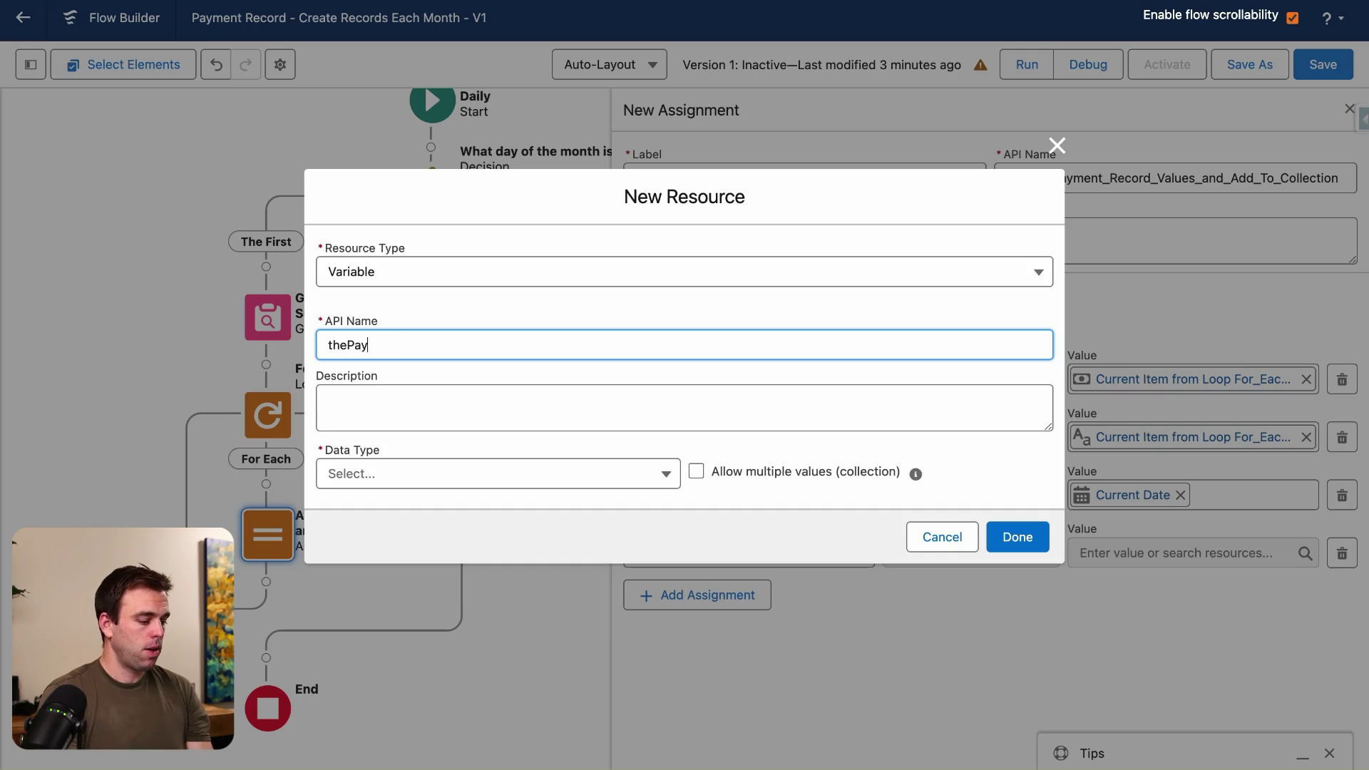
Make thePayments a Record collection allowing multiple values, with Payment Record as its object, and finish creating it
{"action": "left_click", "coordinate": [433, 397]}
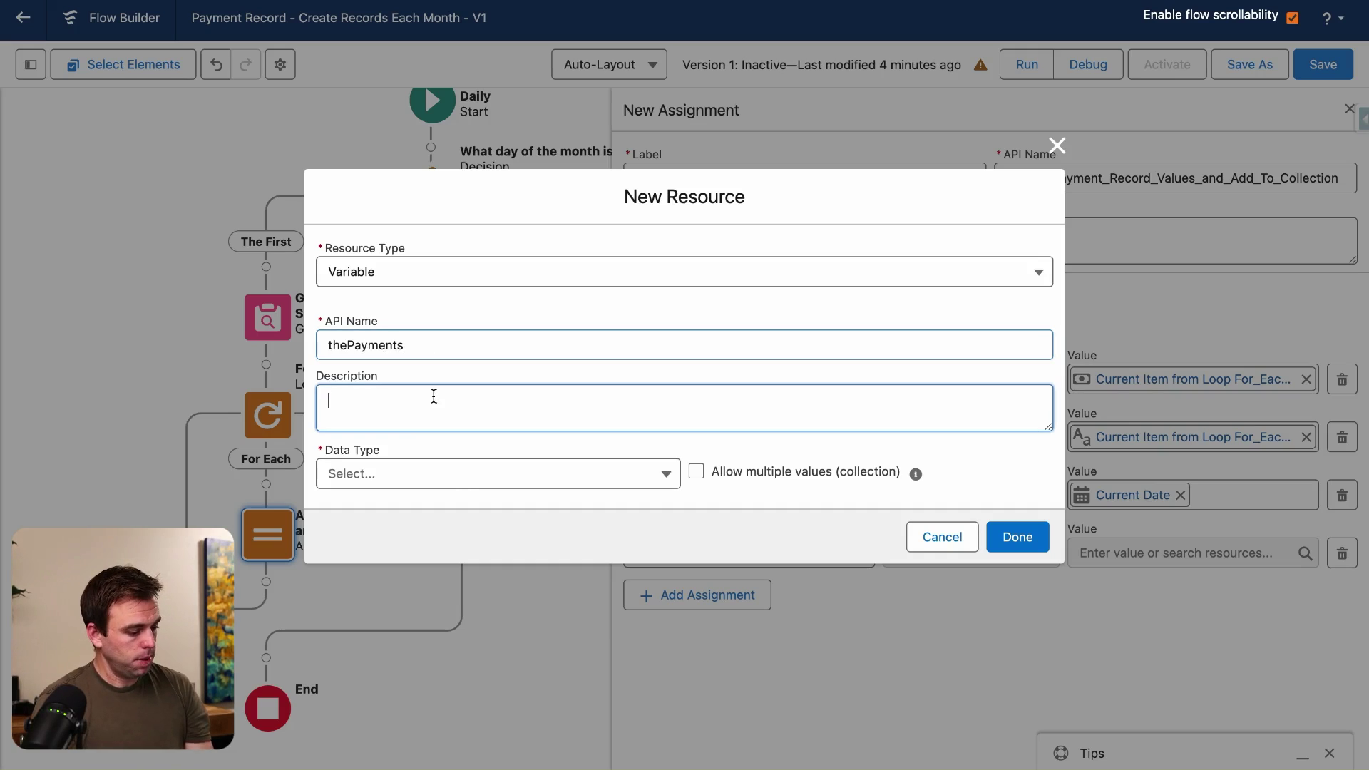
{"action": "left_click", "coordinate": [458, 486]}
{"action": "left_click", "coordinate": [435, 197]}
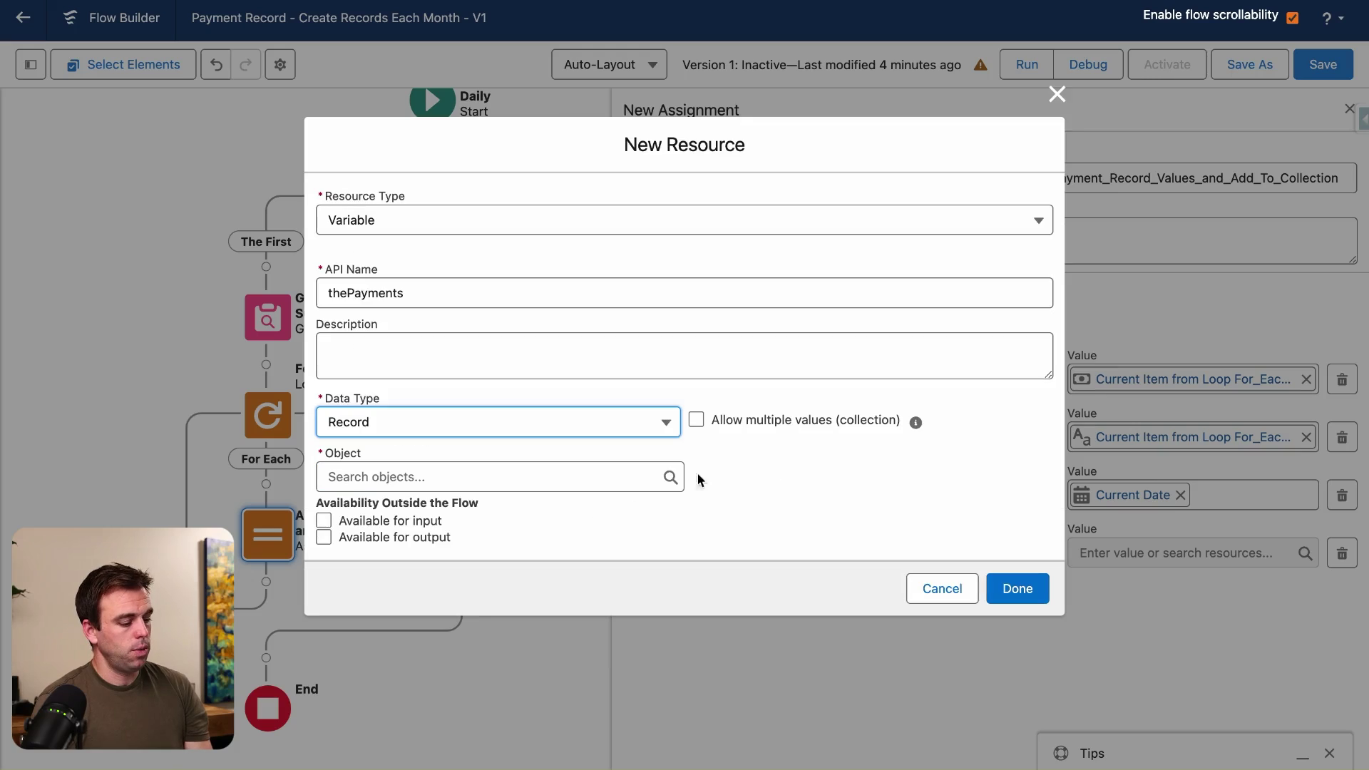
{"action": "left_click", "coordinate": [696, 419]}
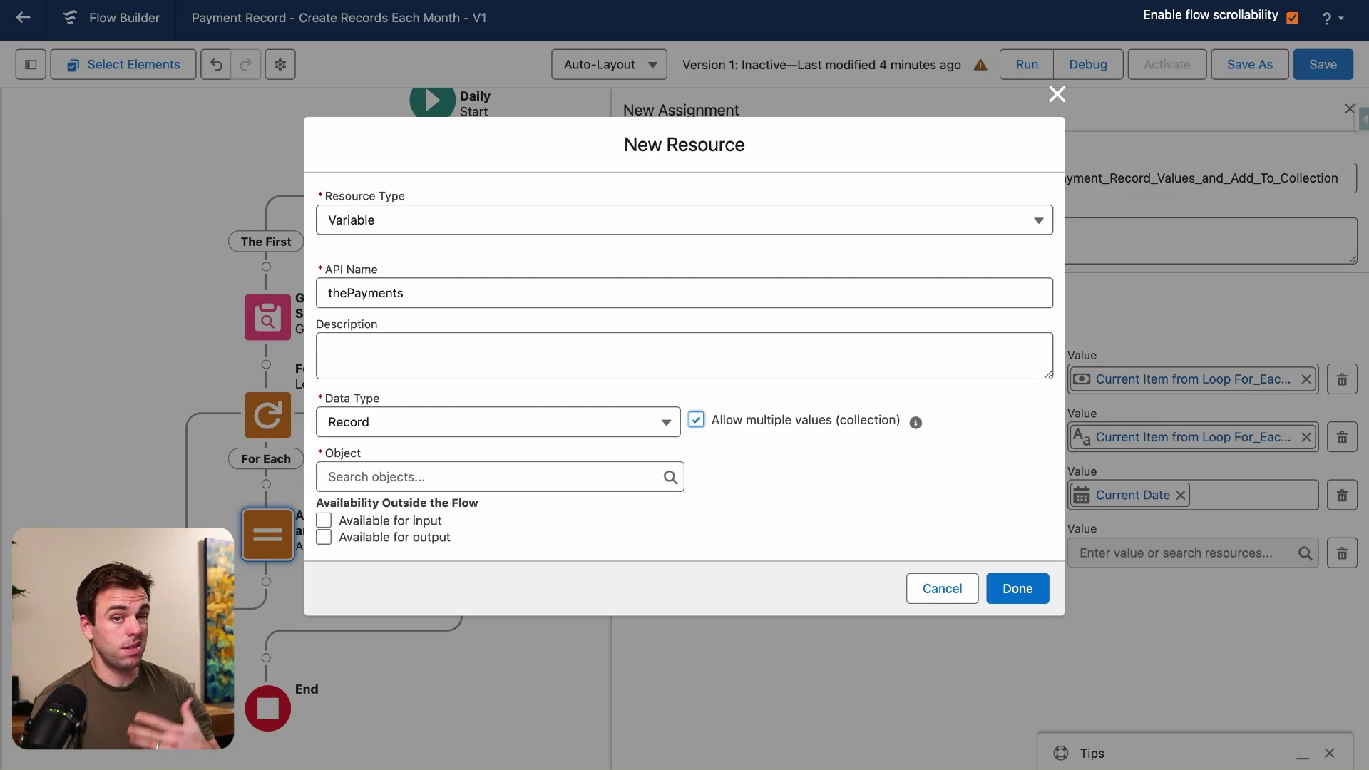
{"action": "left_click", "coordinate": [524, 491]}
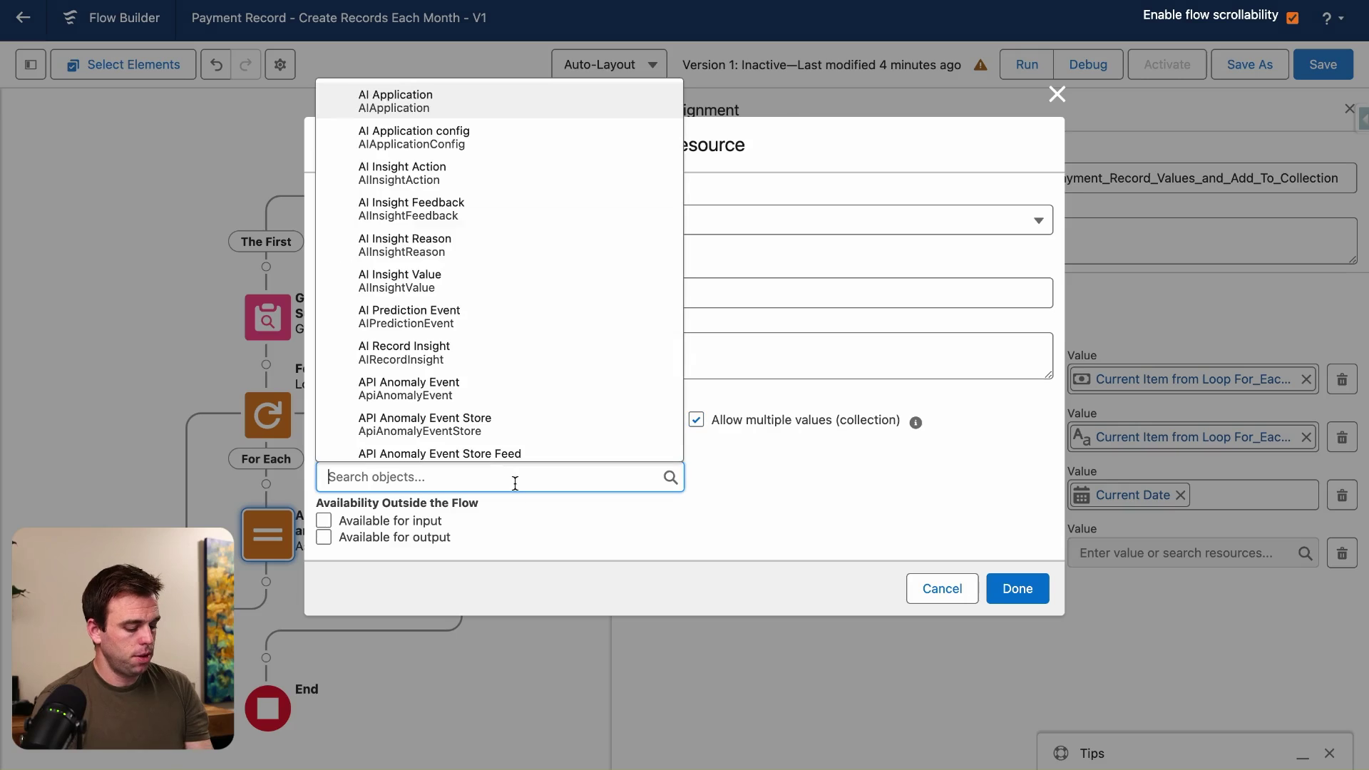
{"action": "type", "text": "payment rec"}
{"action": "left_click", "coordinate": [514, 441]}
{"action": "left_click", "coordinate": [1018, 588]}
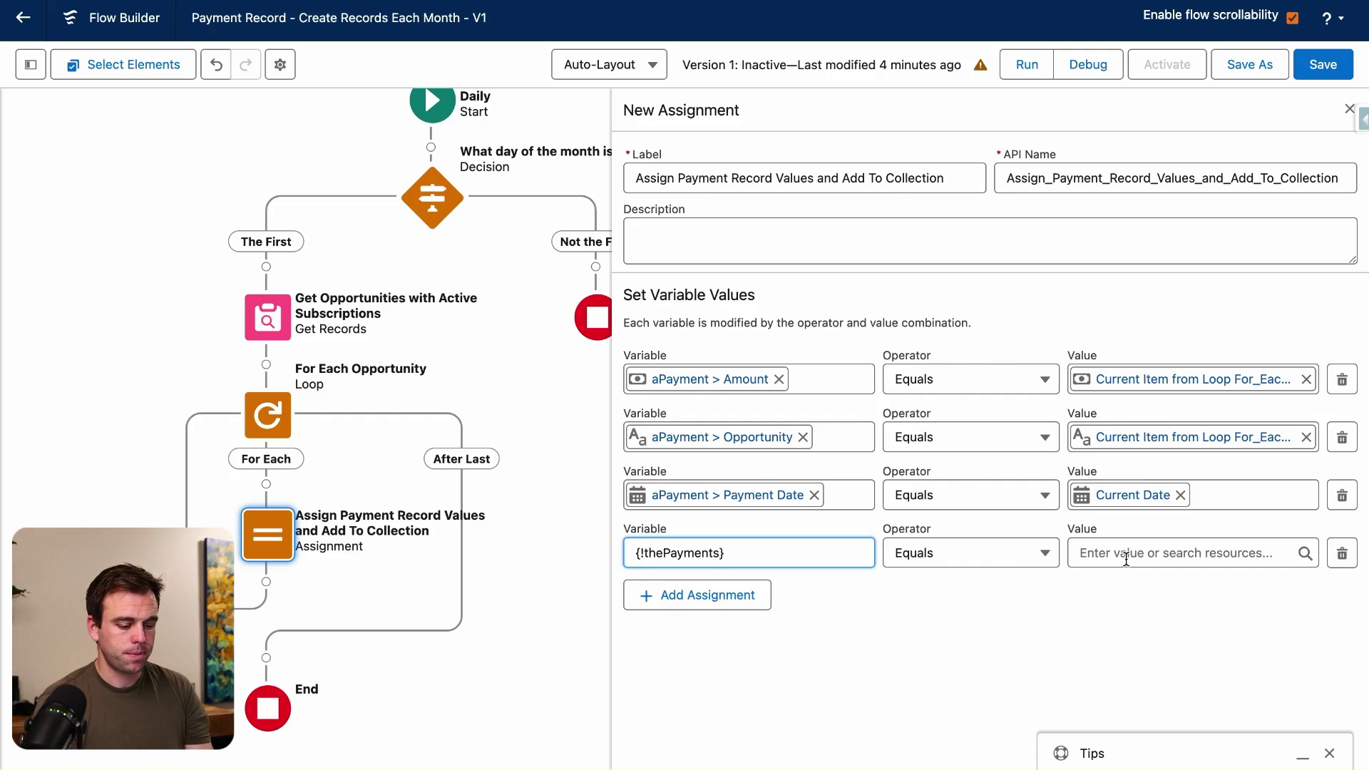
Complete the thePayments assignment row with the Add operator and the aPayment record variable as its value
{"action": "left_click", "coordinate": [991, 557]}
{"action": "left_click", "coordinate": [951, 305]}
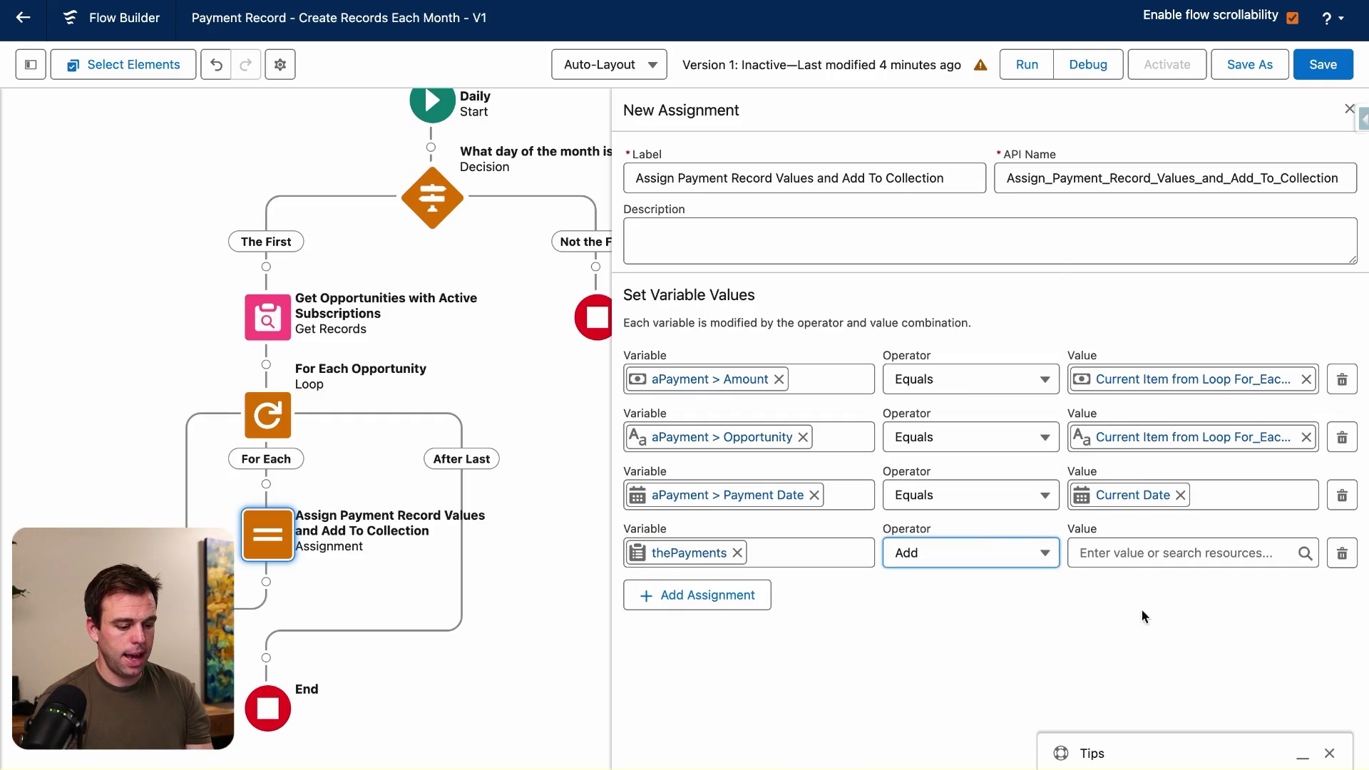
{"action": "left_click", "coordinate": [1128, 558]}
{"action": "type", "text": "apa"}
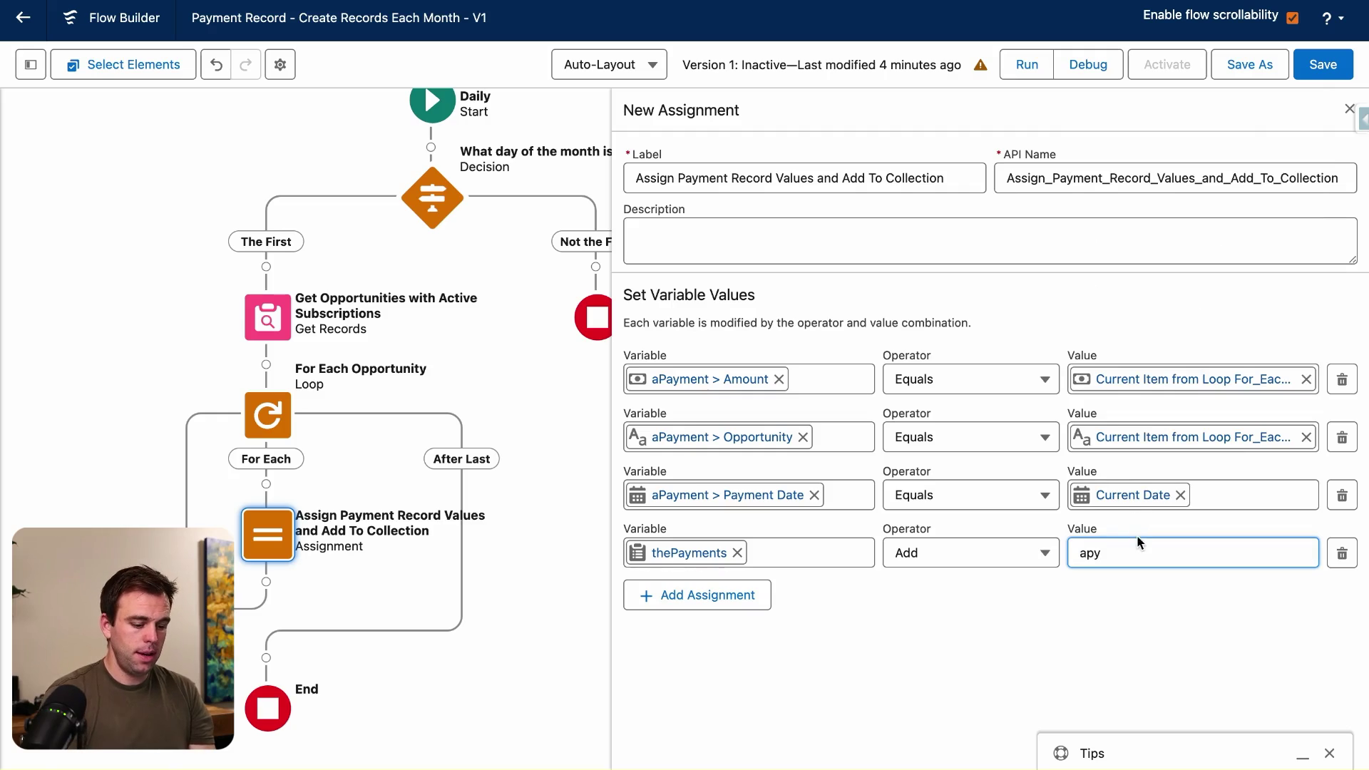
{"action": "left_click", "coordinate": [1137, 518]}
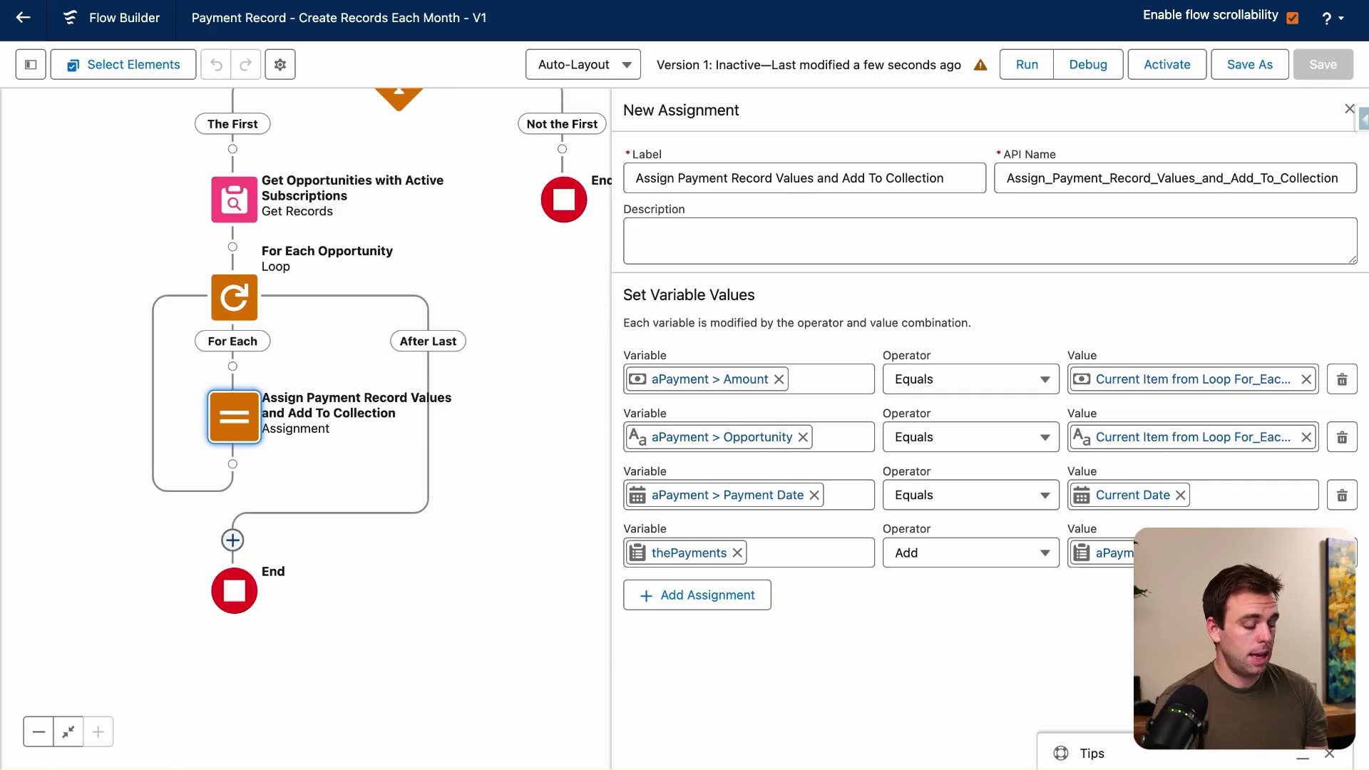
Add a Create Records element after the loop's After Last path and label it Create Payments
{"action": "left_click", "coordinate": [232, 540]}
{"action": "type", "text": "create"}
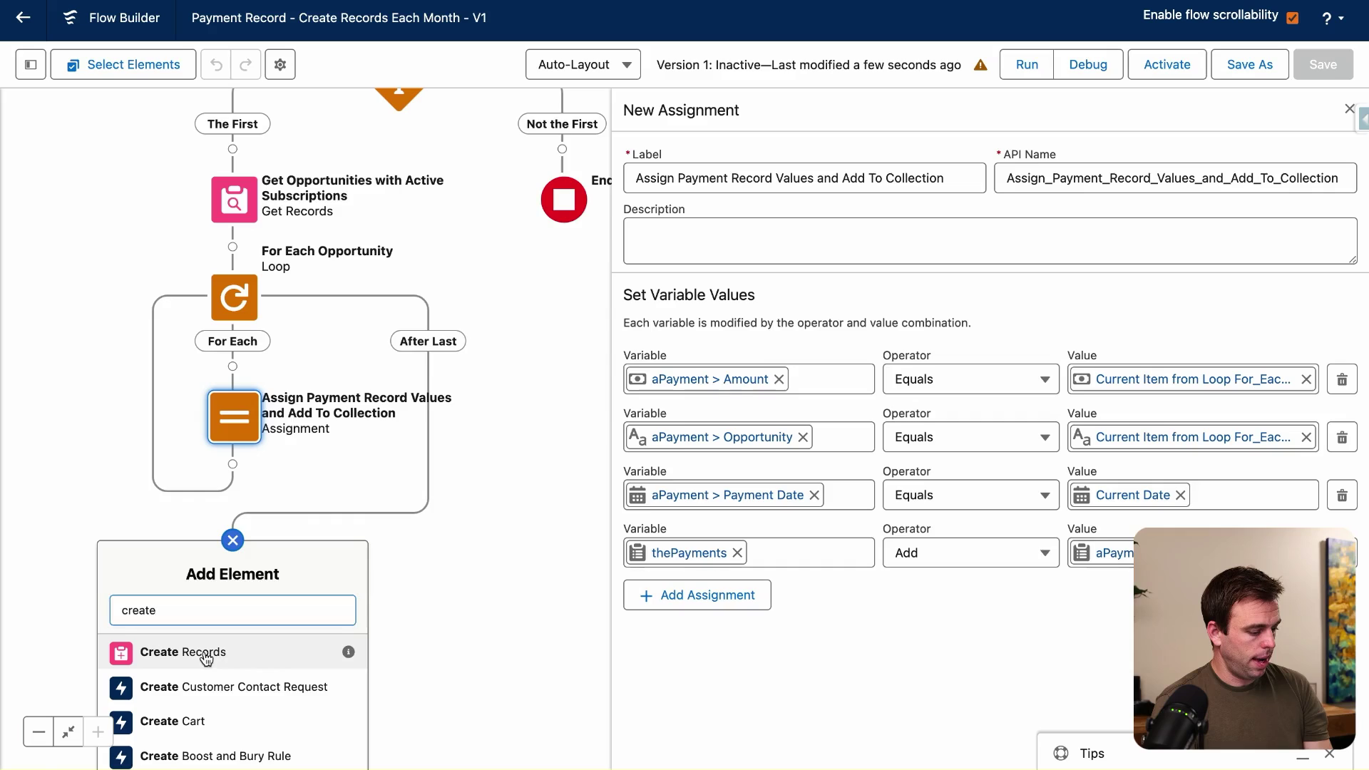
{"action": "left_click", "coordinate": [205, 658]}
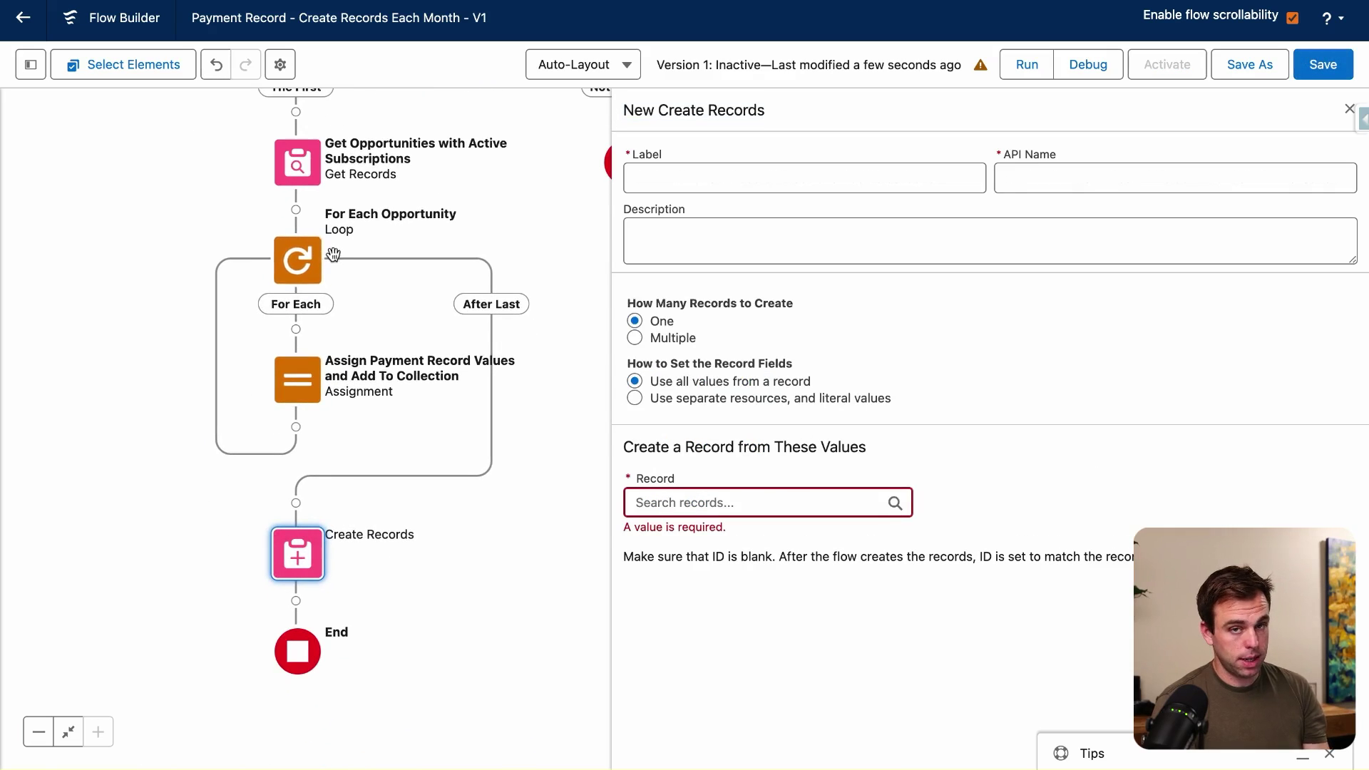
{"action": "left_click", "coordinate": [712, 182]}
{"action": "type", "text": "Create Payments"}
{"action": "left_click", "coordinate": [665, 253]}
Set Create Payments to create multiple records from the thePayments record collection, and save the flow
{"action": "left_click", "coordinate": [635, 338]}
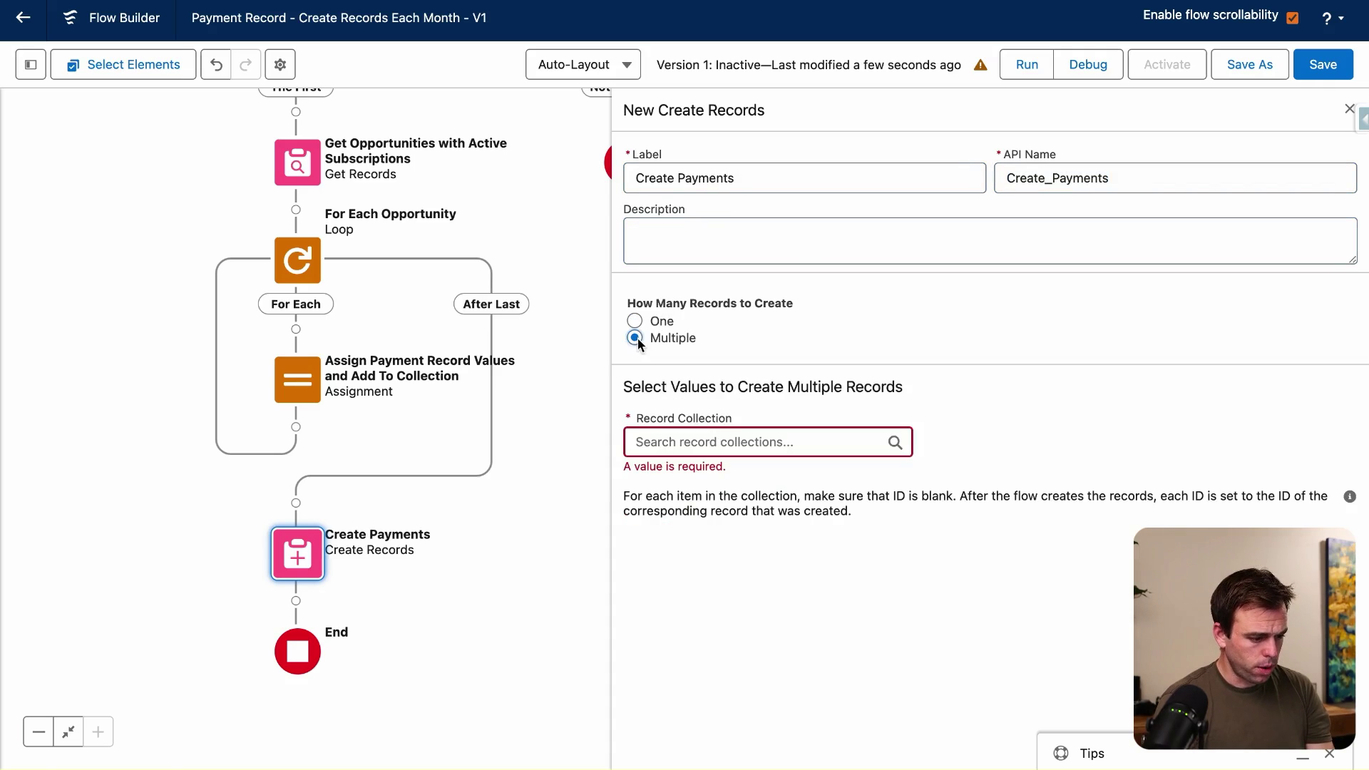
{"action": "left_click", "coordinate": [659, 442]}
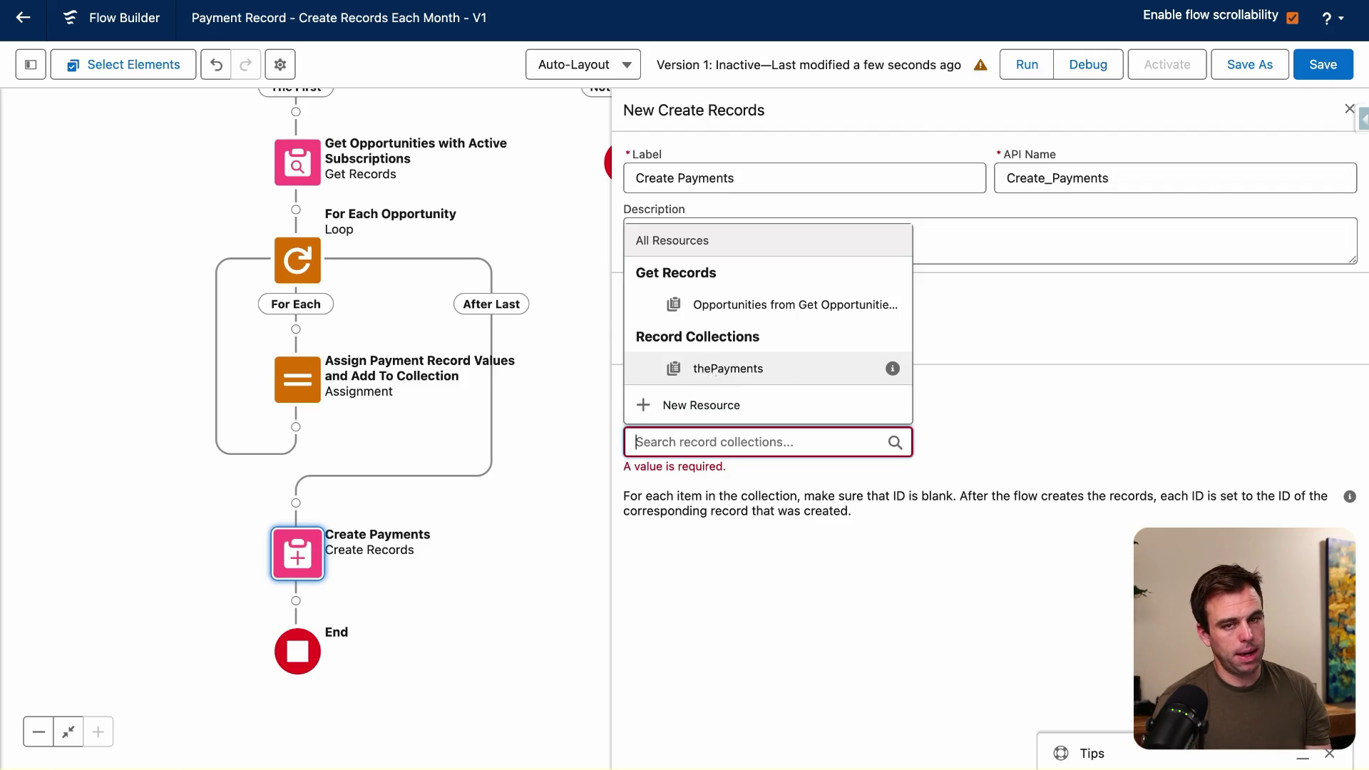
{"action": "left_click", "coordinate": [707, 369]}
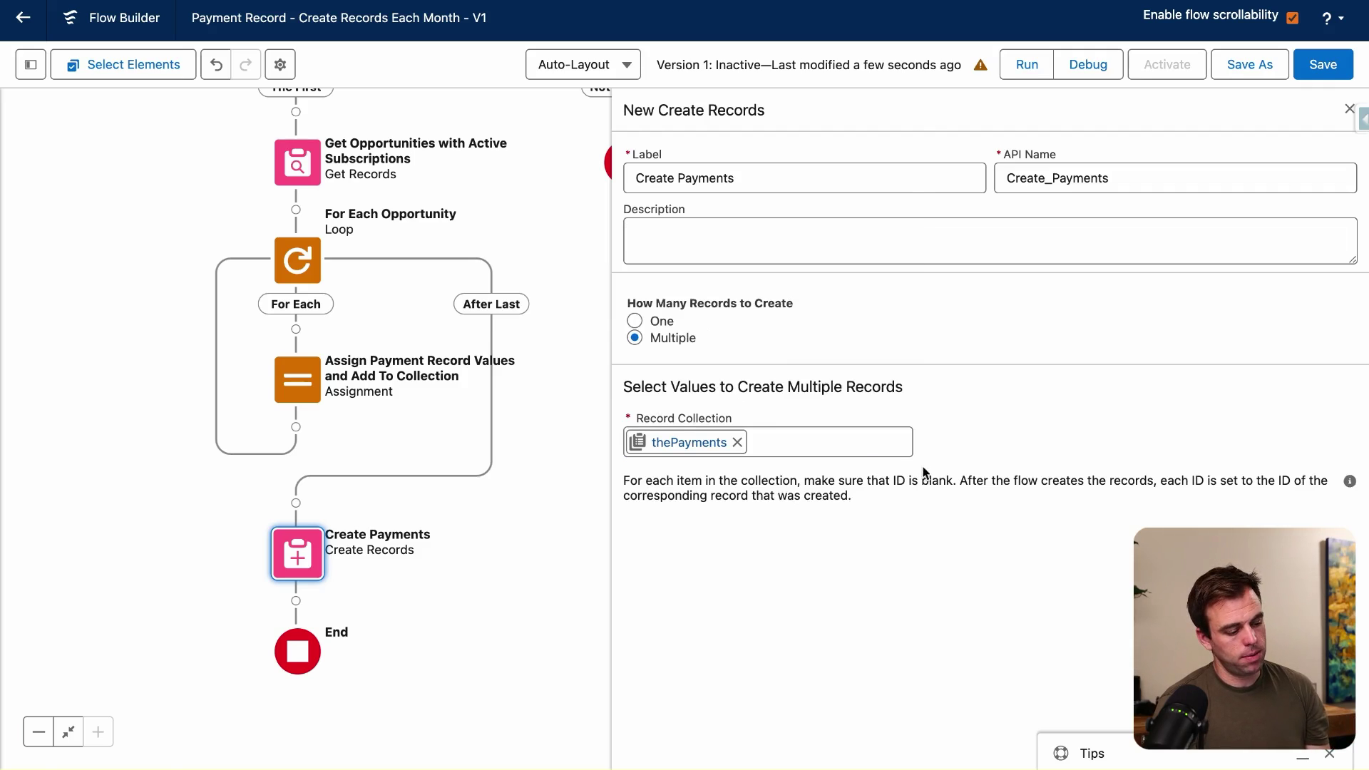
{"action": "left_click", "coordinate": [1323, 64]}
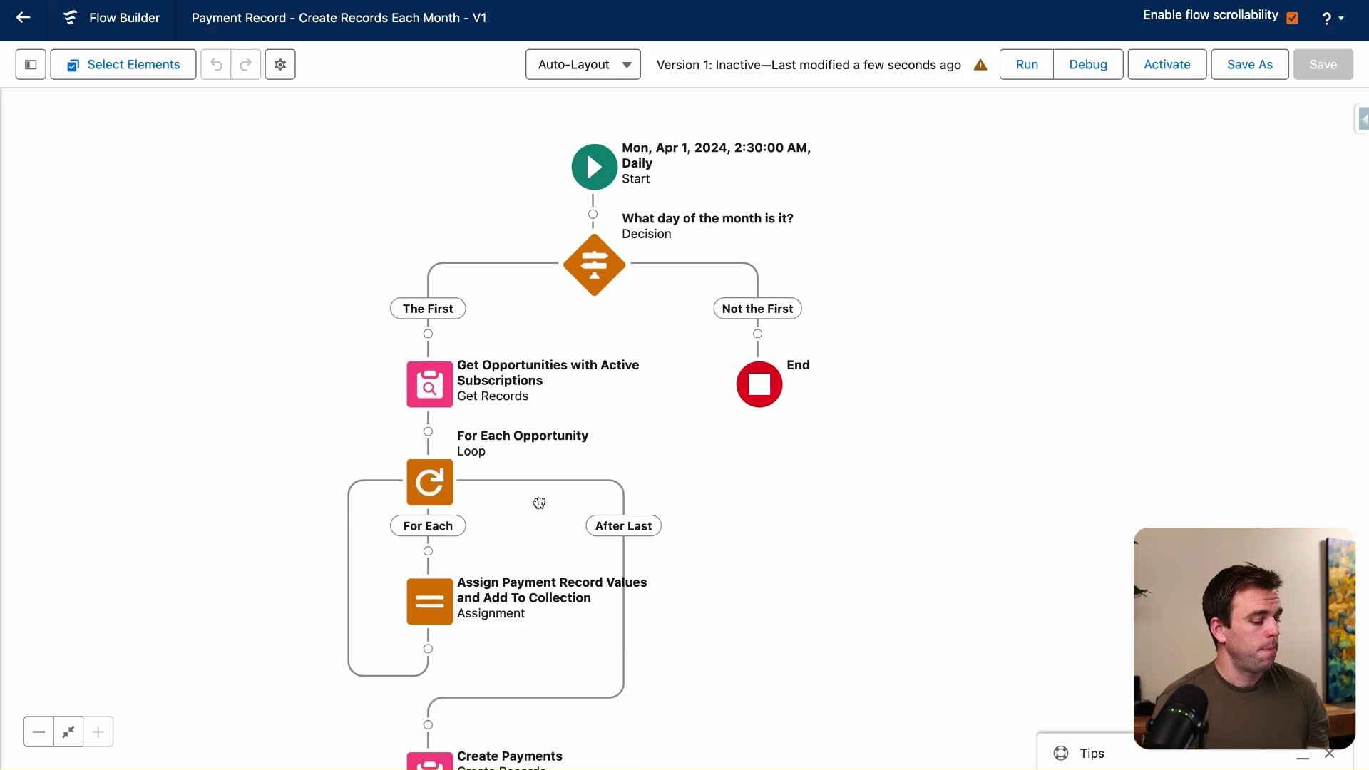
{"action": "scroll", "coordinate": [451, 535], "scroll_direction": "down", "scroll_amount": 3}
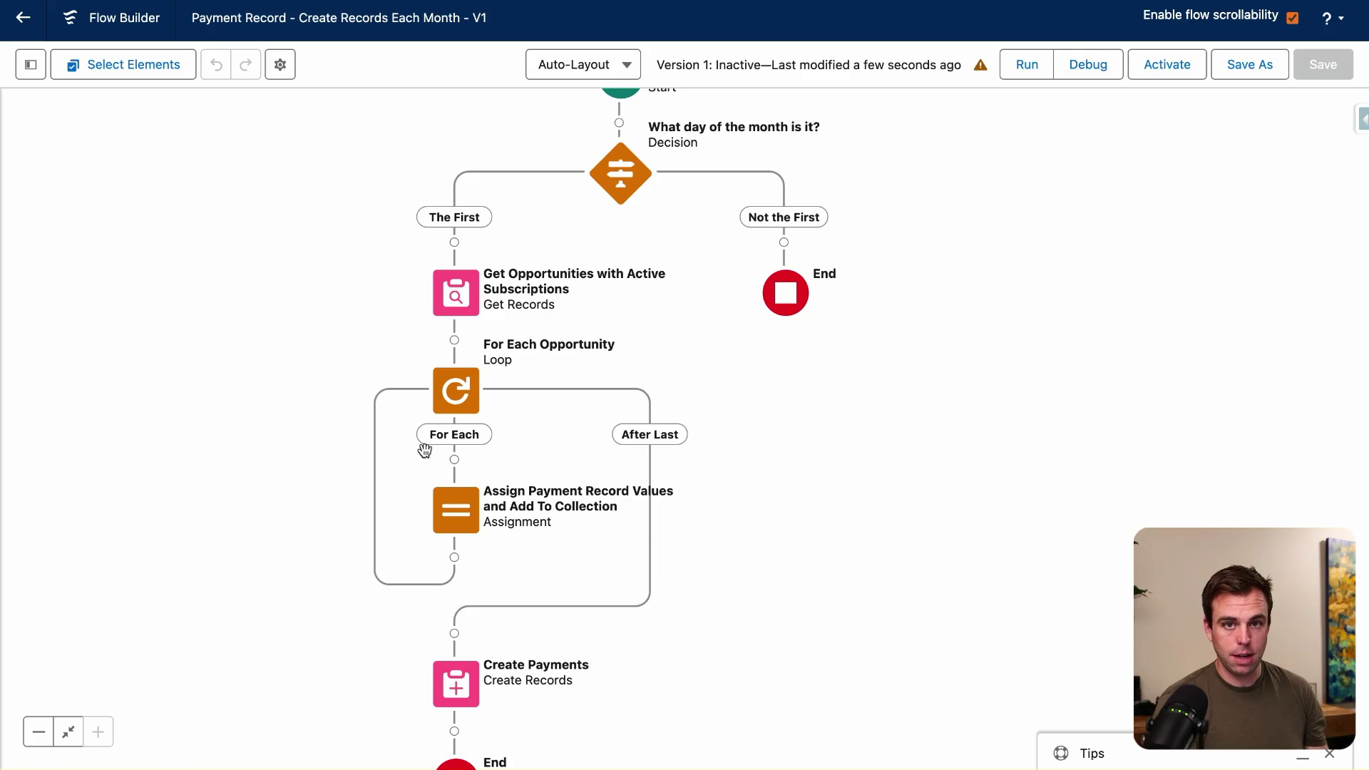
{"action": "left_click_drag", "start_coordinate": [710, 569], "coordinate": [746, 391]}
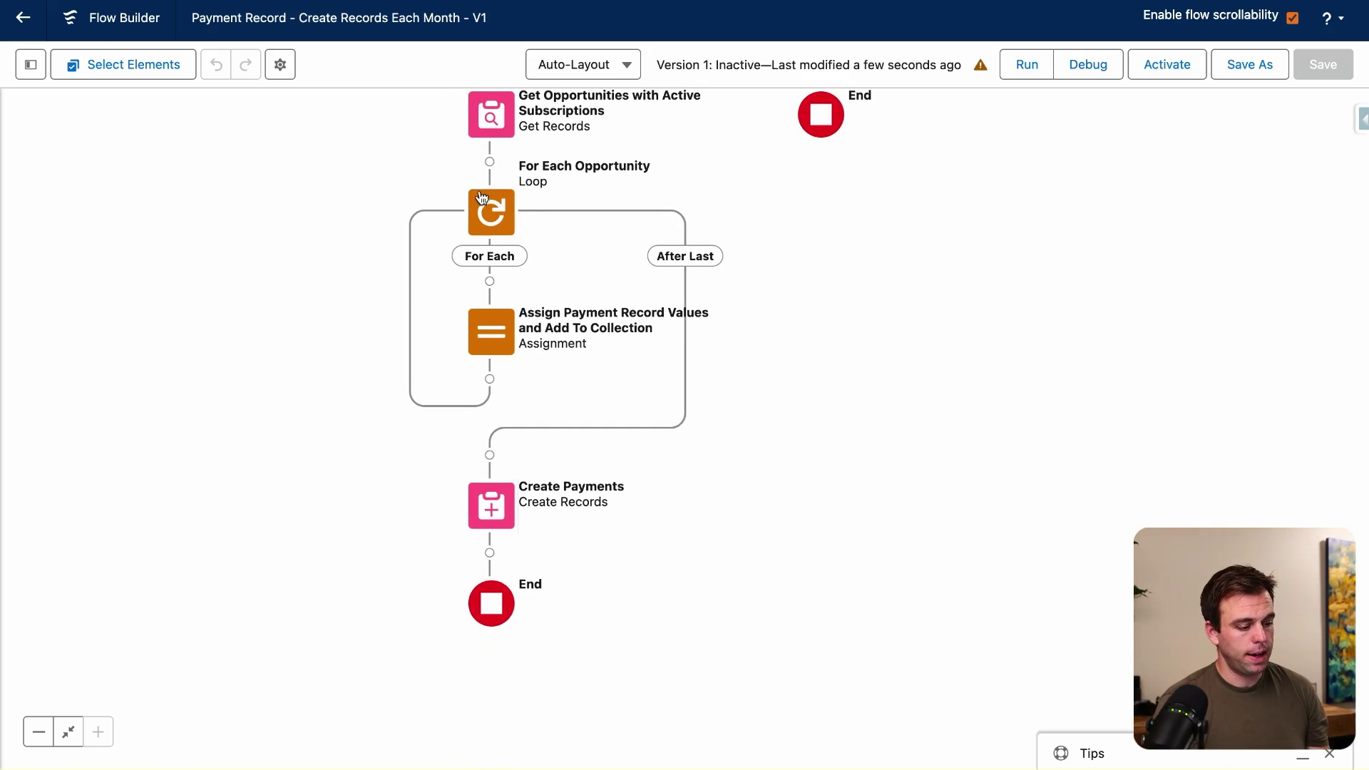